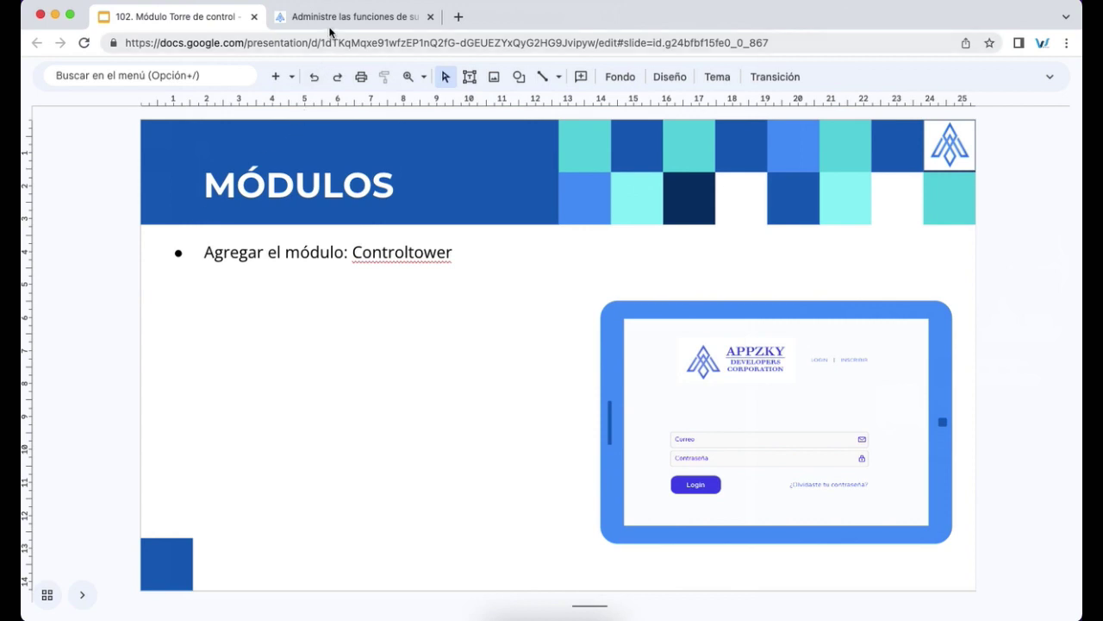
- Switch to the Appzky editor, search the available modules for "contr" and add the Controltower module
click(333, 19)
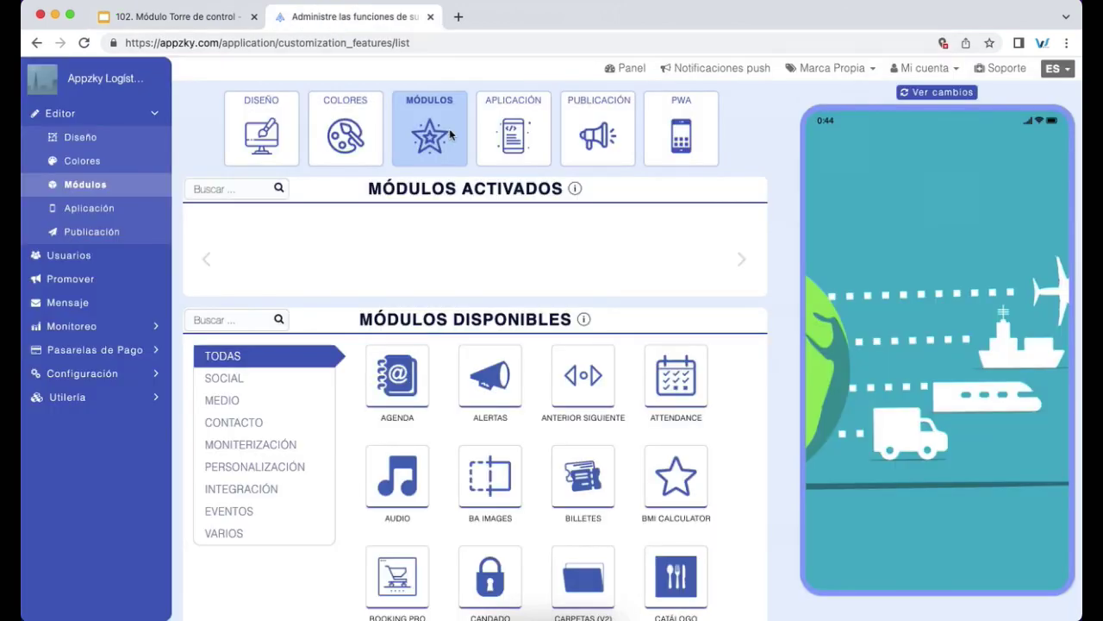
click(232, 319)
text(con)
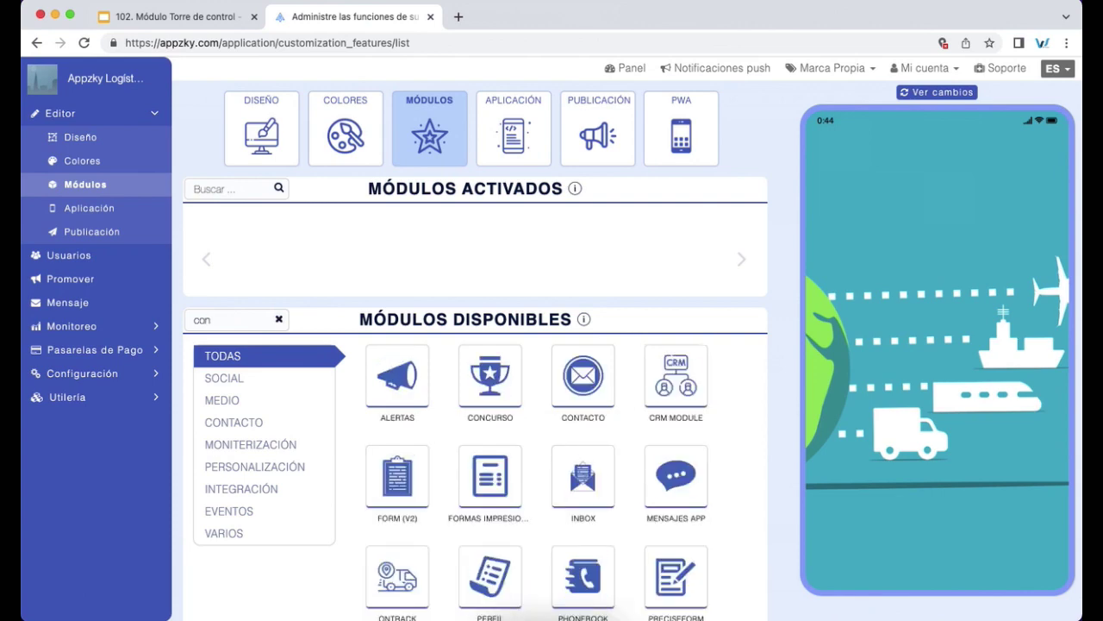
text(tr)
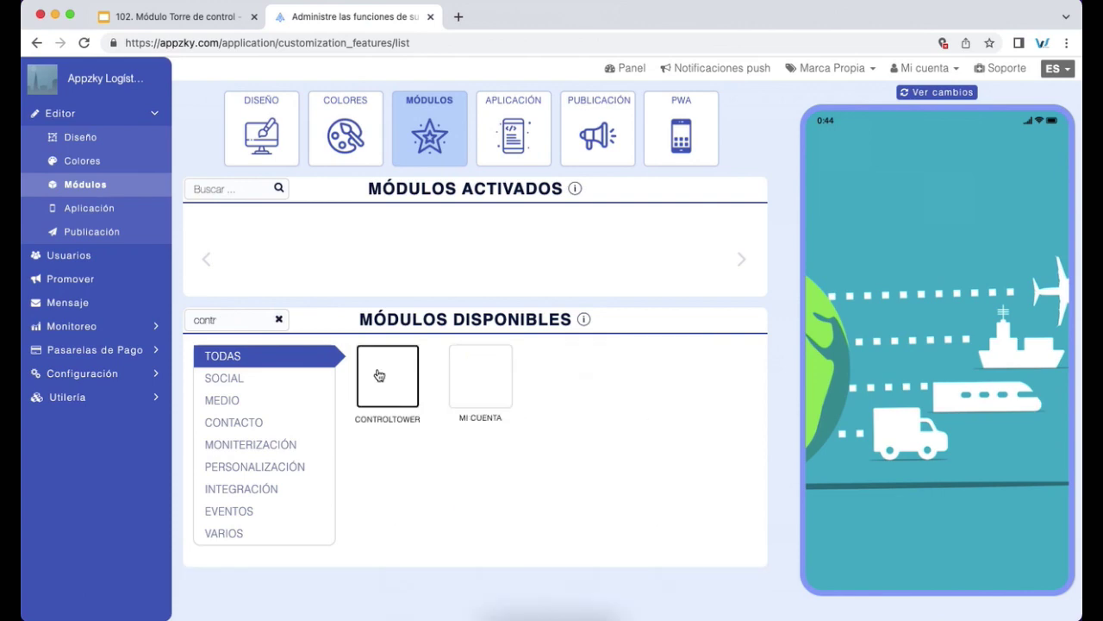
click(386, 379)
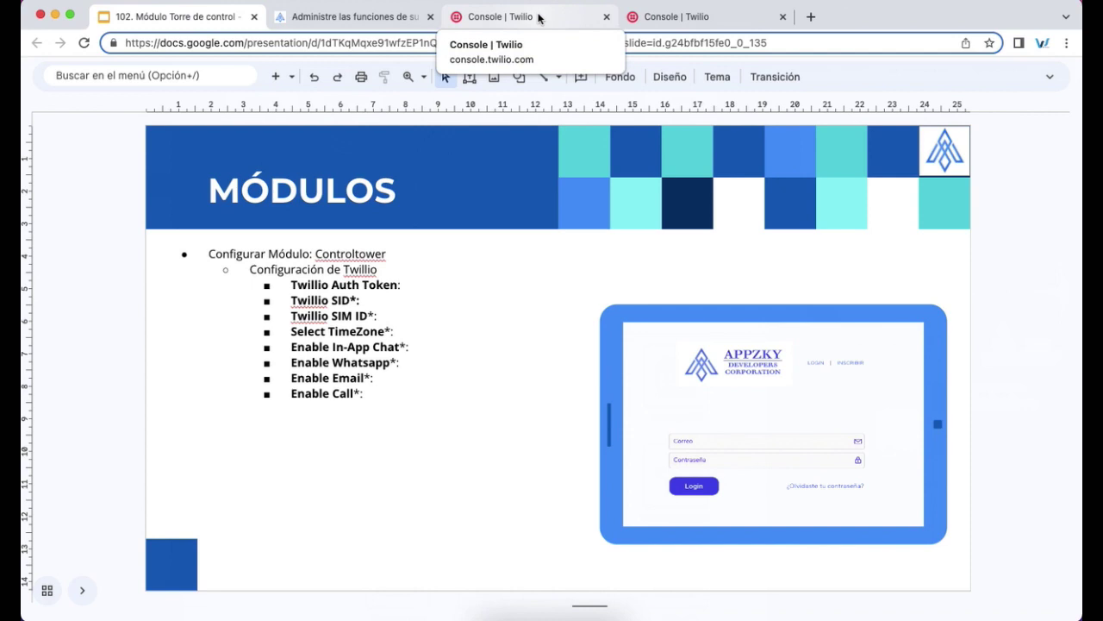
- Locate the Account SID and Auth Token in the Twilio console's Account Info for Controltower's Twilio settings, and return to Appzky
click(362, 17)
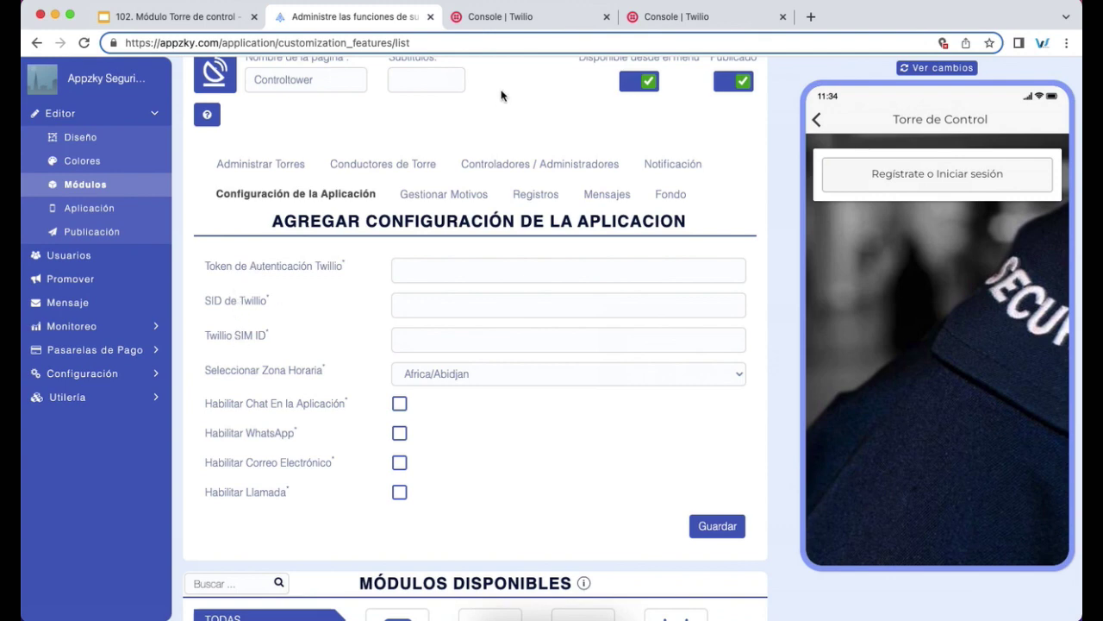
click(526, 26)
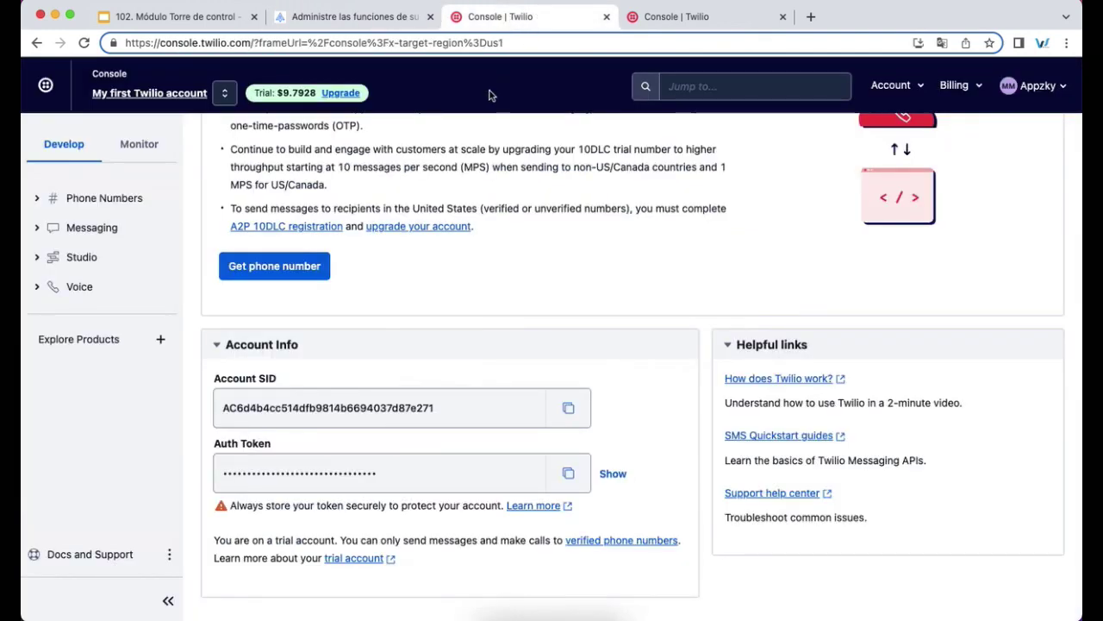
click(492, 345)
click(485, 389)
click(568, 474)
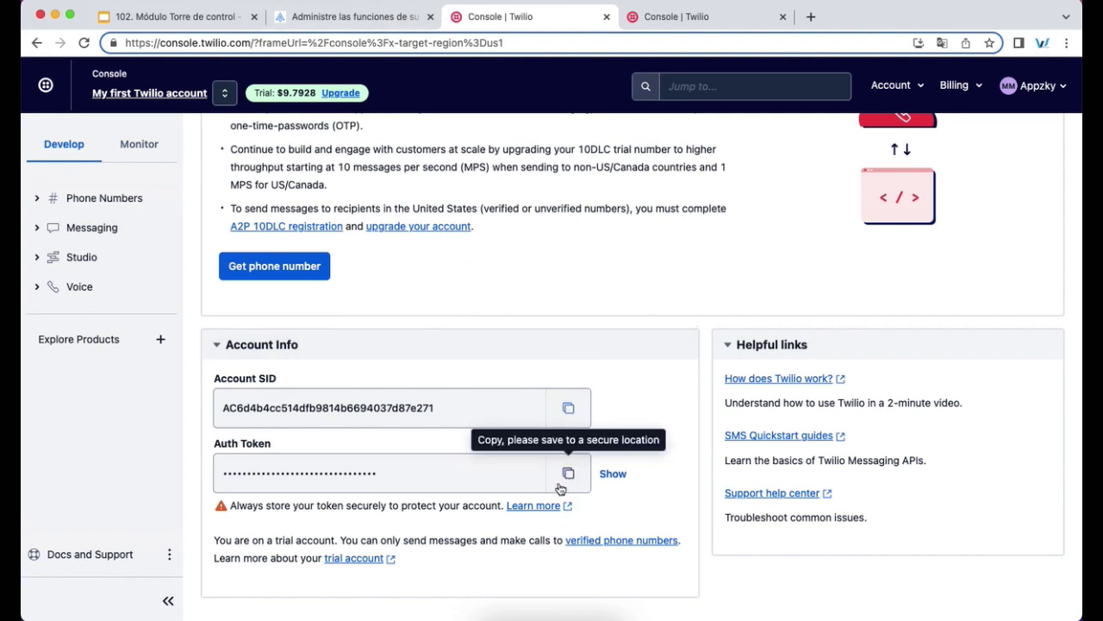
click(523, 442)
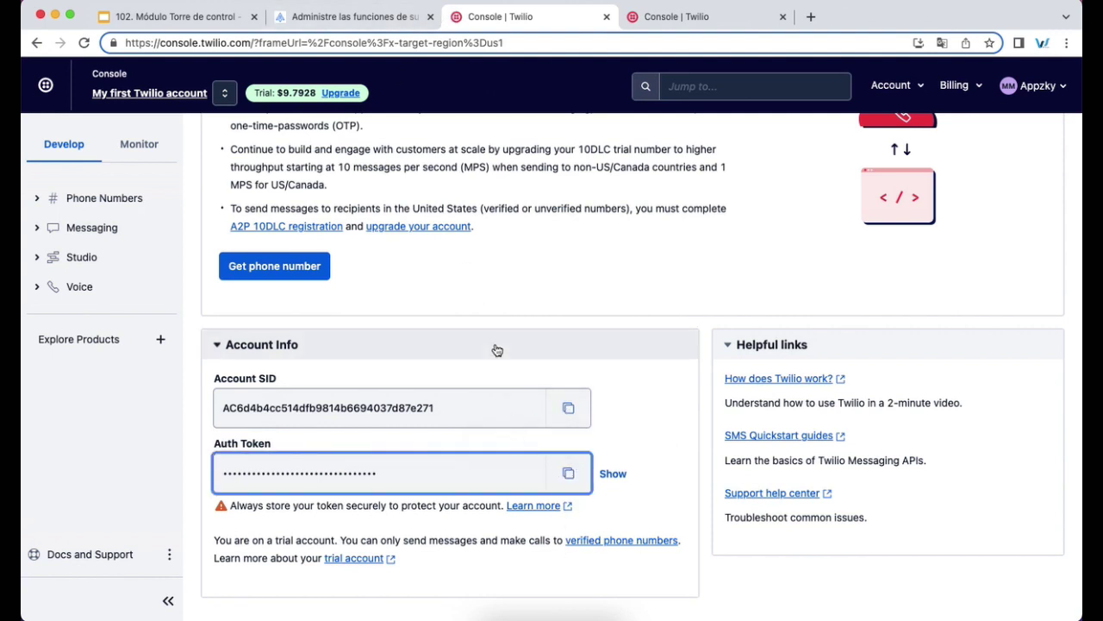
click(370, 29)
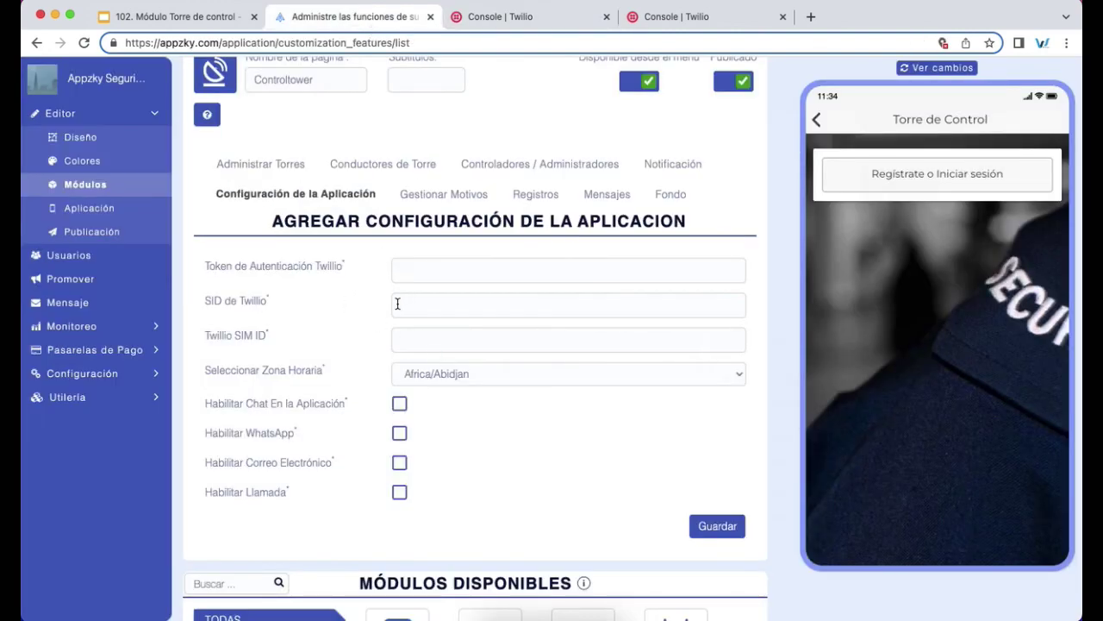
- Examine Twilio's Verified Caller IDs and the form for adding a caller ID, close it and return to the Appzky settings
click(662, 17)
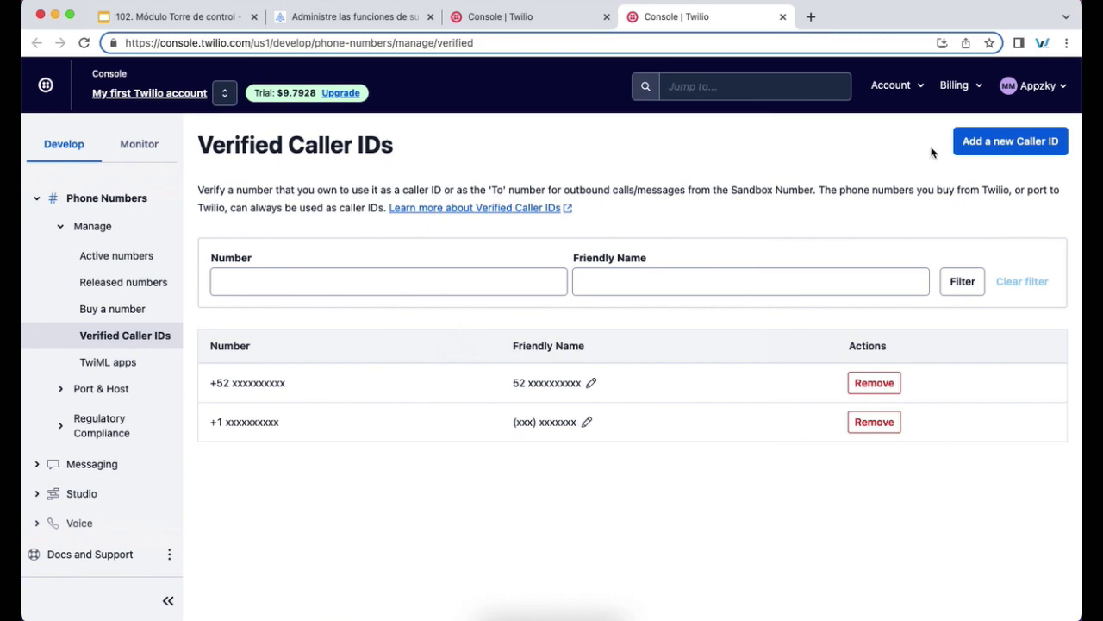
click(973, 142)
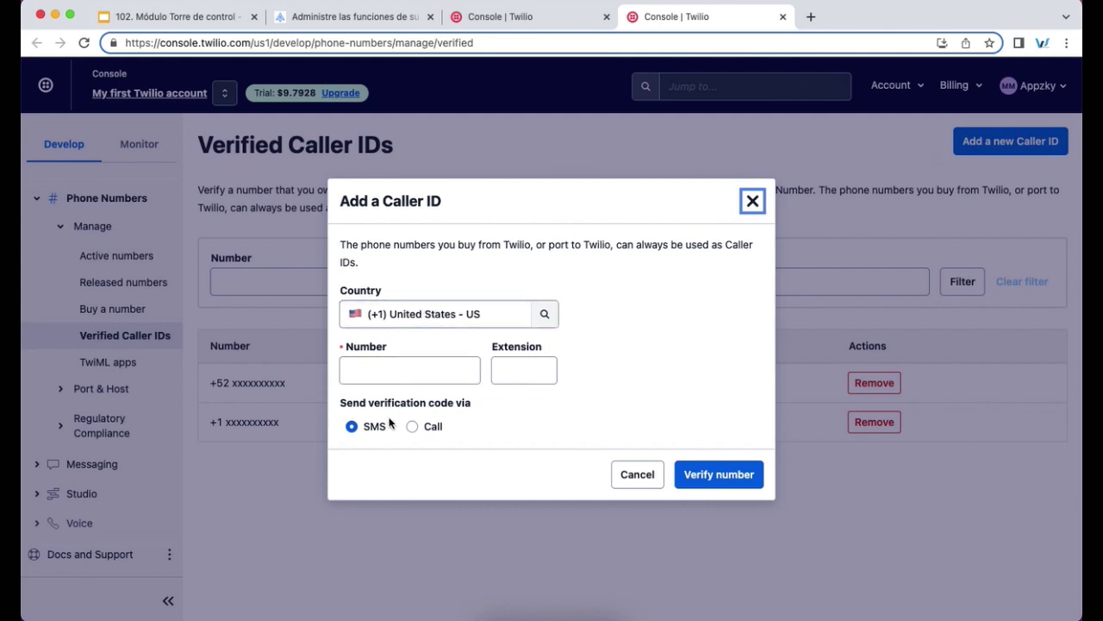
click(753, 202)
click(374, 19)
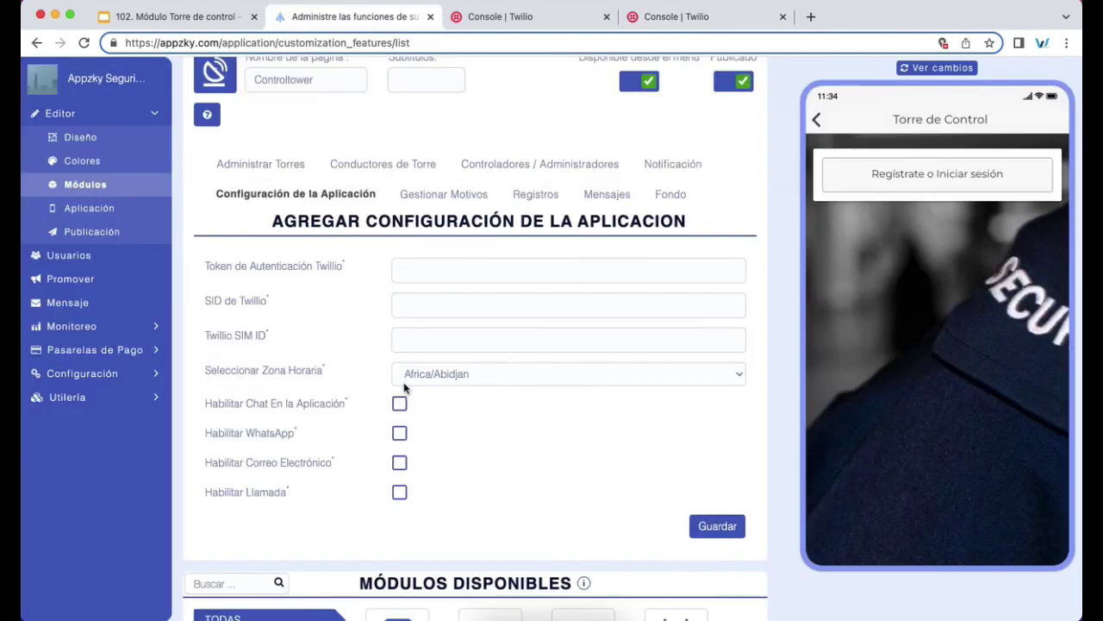
- View the time zone choices, and enable in-app chat, WhatsApp, email and calls in the Controltower application settings
click(439, 374)
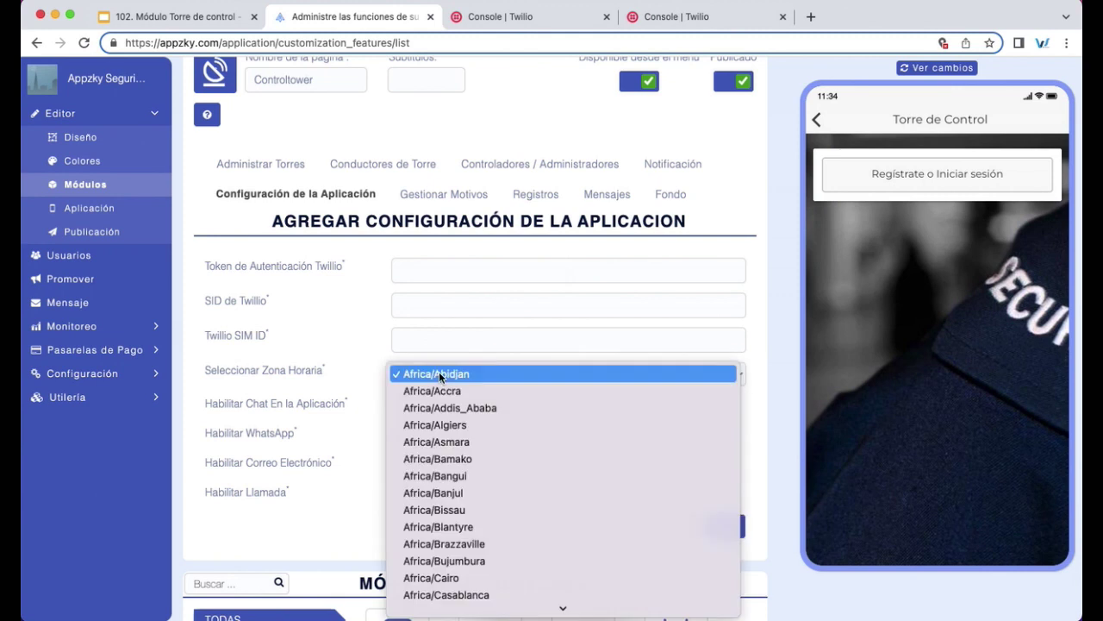
key(Escape)
click(399, 403)
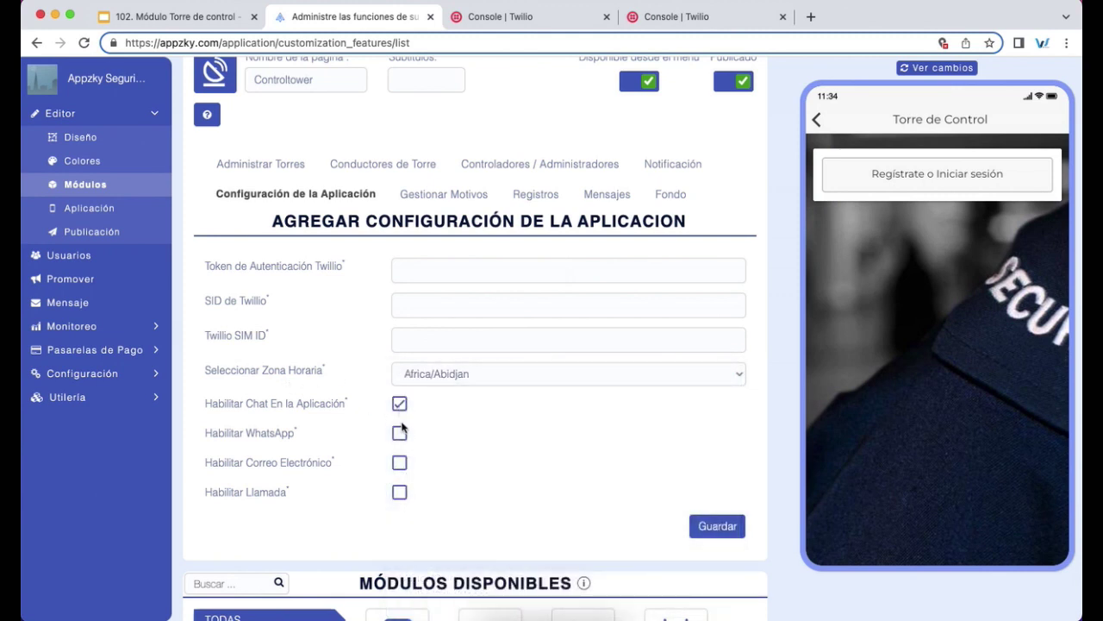
click(401, 434)
click(400, 463)
click(400, 492)
- Check the reasons on the slide, and add the reason "Ya me atendieron" to Controltower's Manage Reasons in Appzky and save it
click(196, 17)
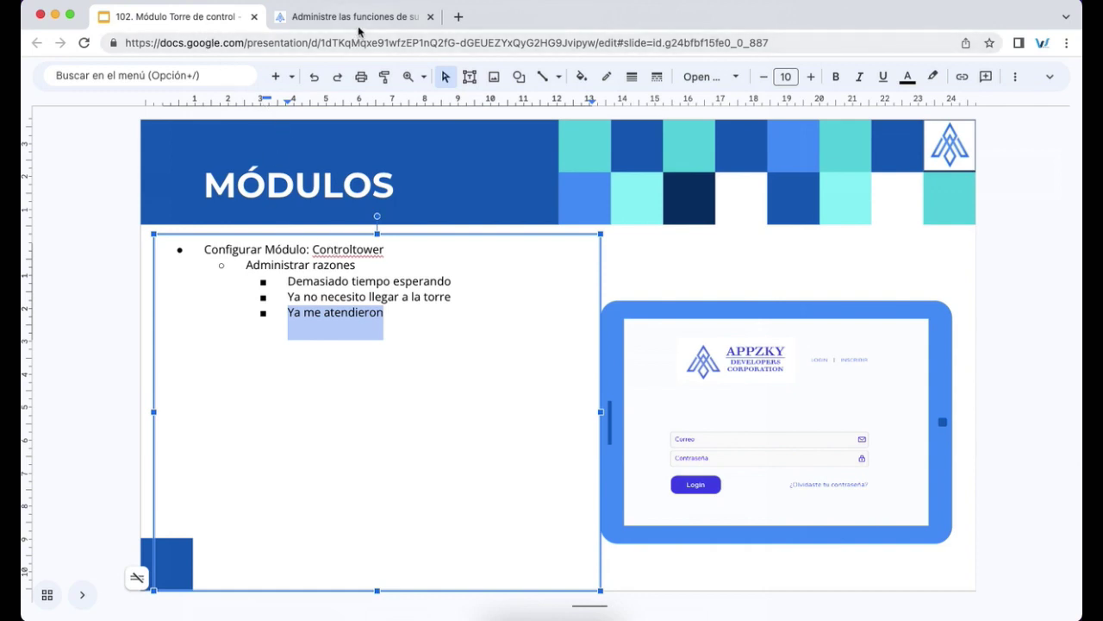
key(ctrl+Tab)
scroll(446, 259, down, 2)
click(263, 429)
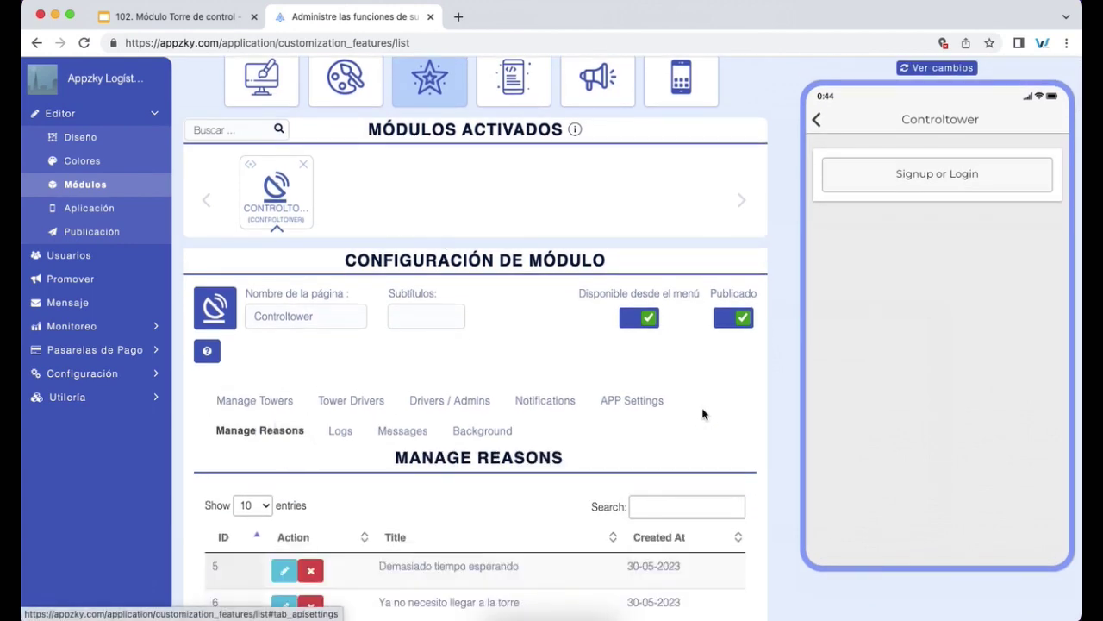
scroll(717, 423, down, 6)
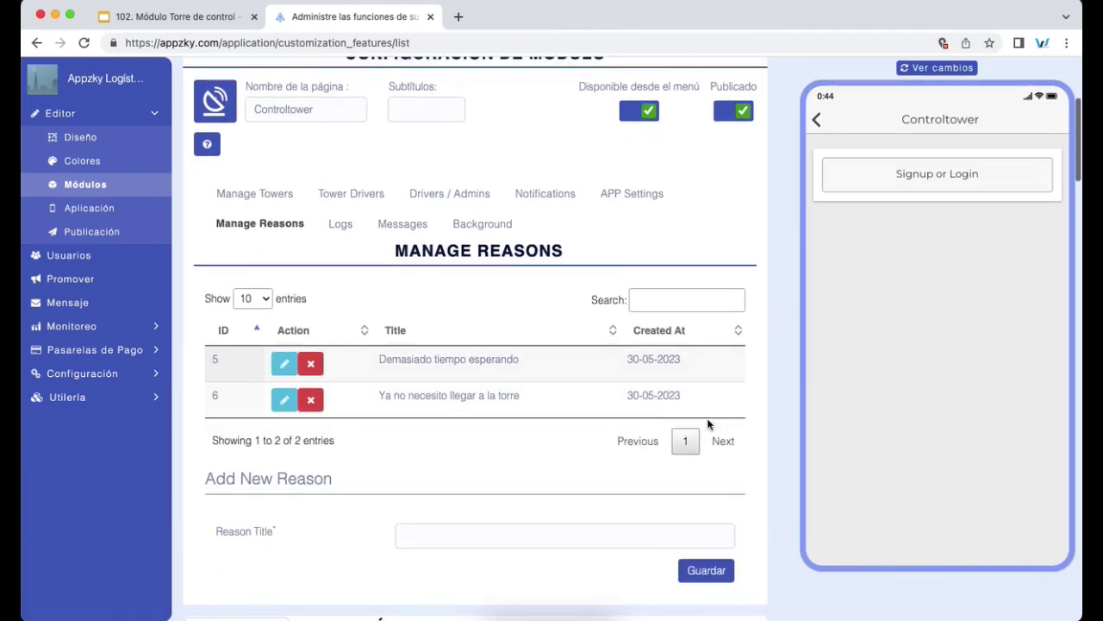
scroll(445, 463, down, 1)
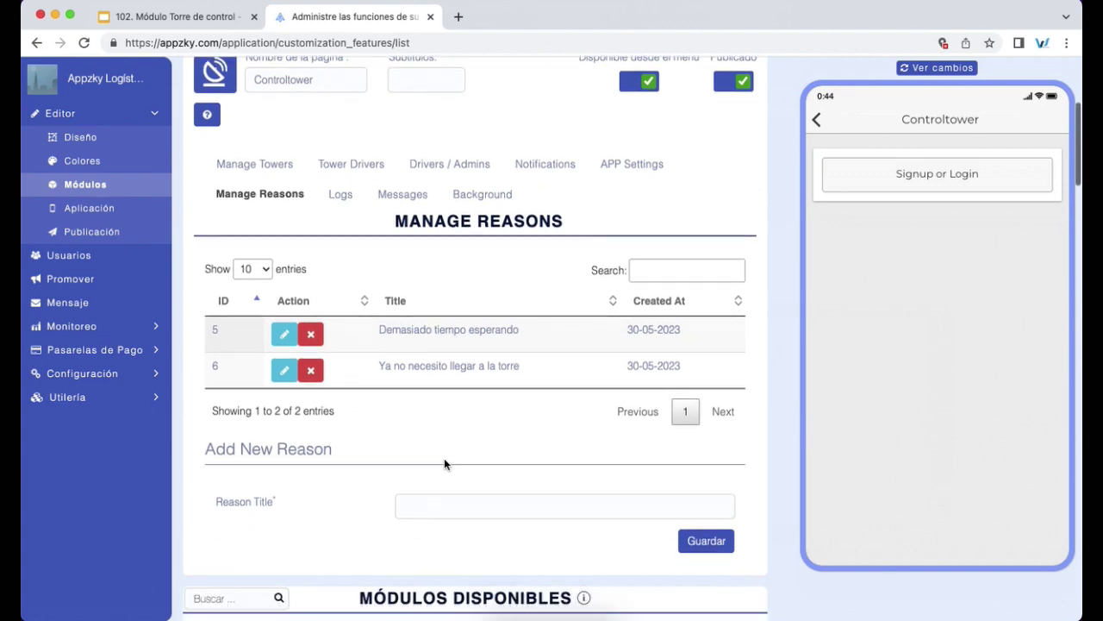
scroll(444, 464, down, 2)
click(448, 443)
text(Ya me atendieron)
click(695, 483)
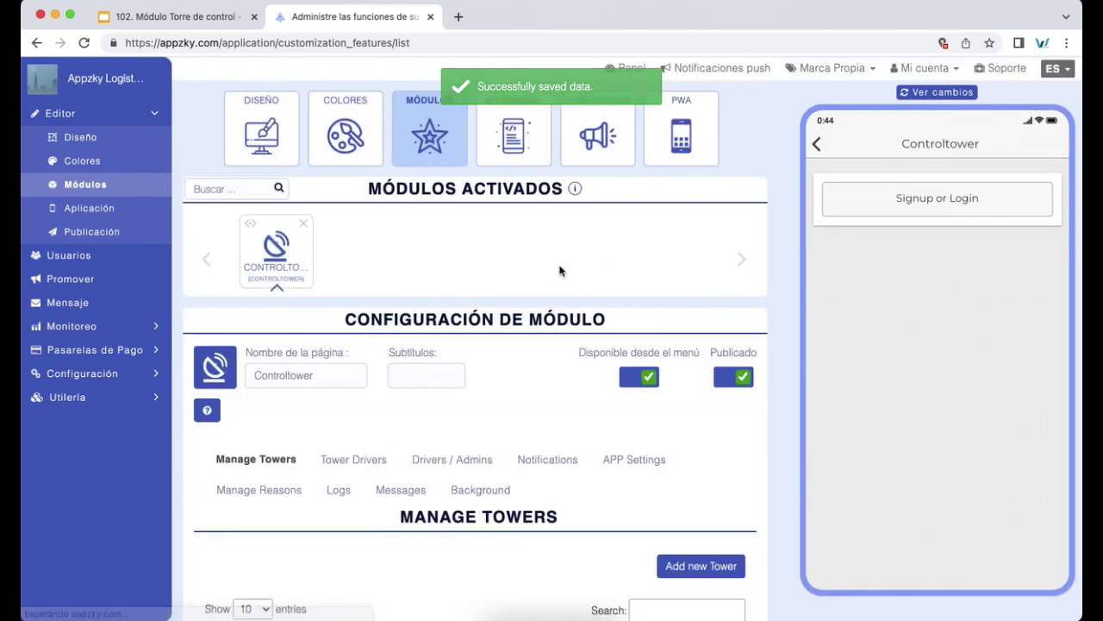
- Reopen Manage Reasons and review the list of saved reasons
click(289, 489)
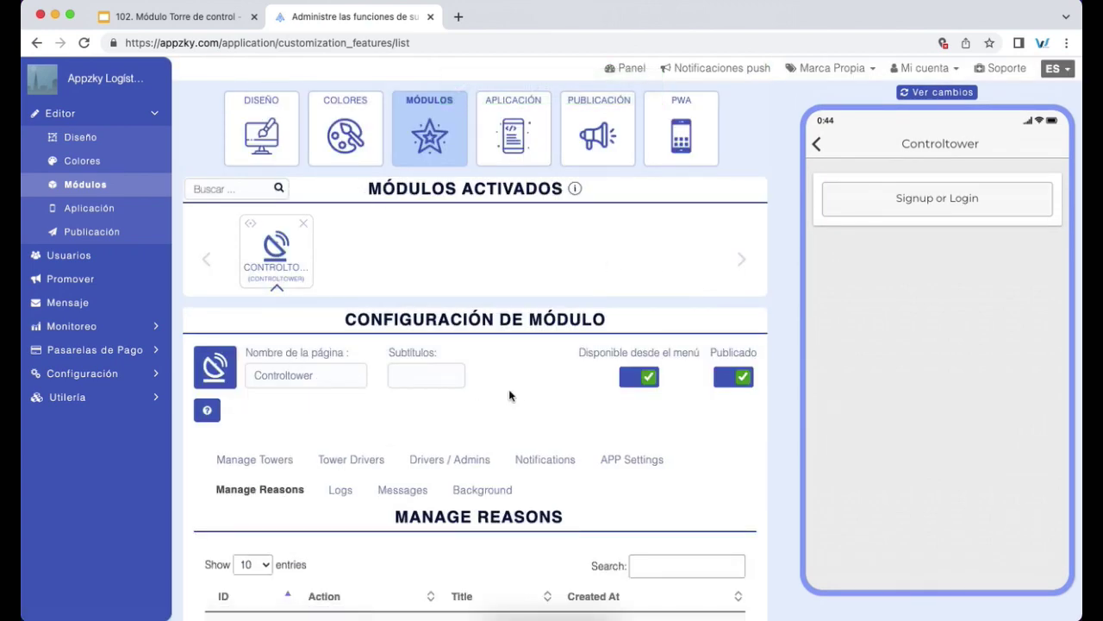
scroll(508, 395, down, 5)
scroll(509, 390, down, 3)
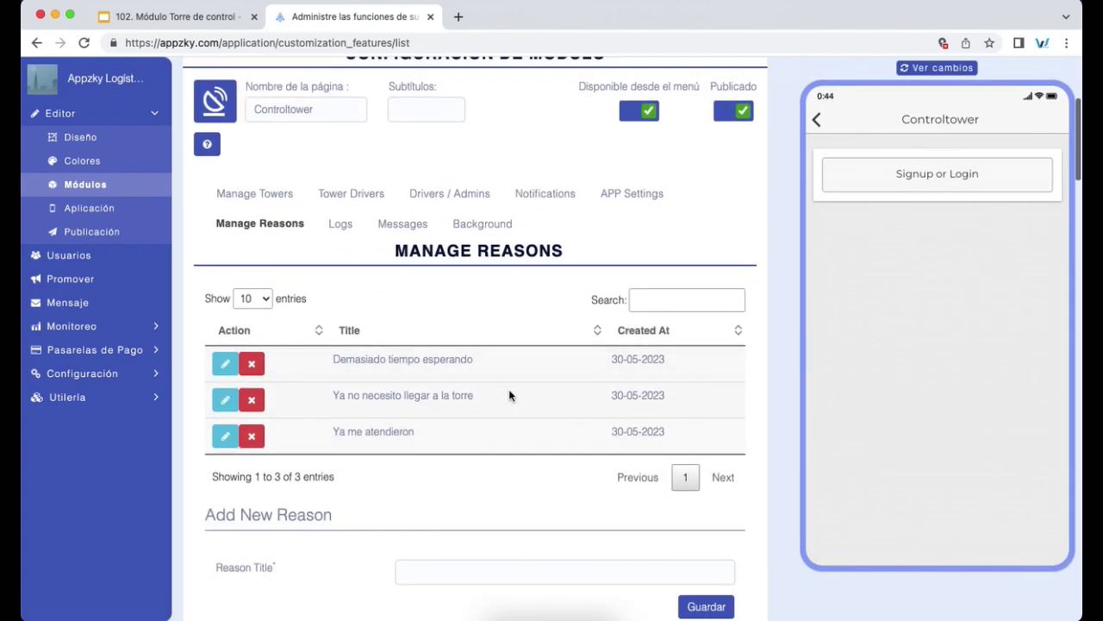
scroll(509, 395, up, 2)
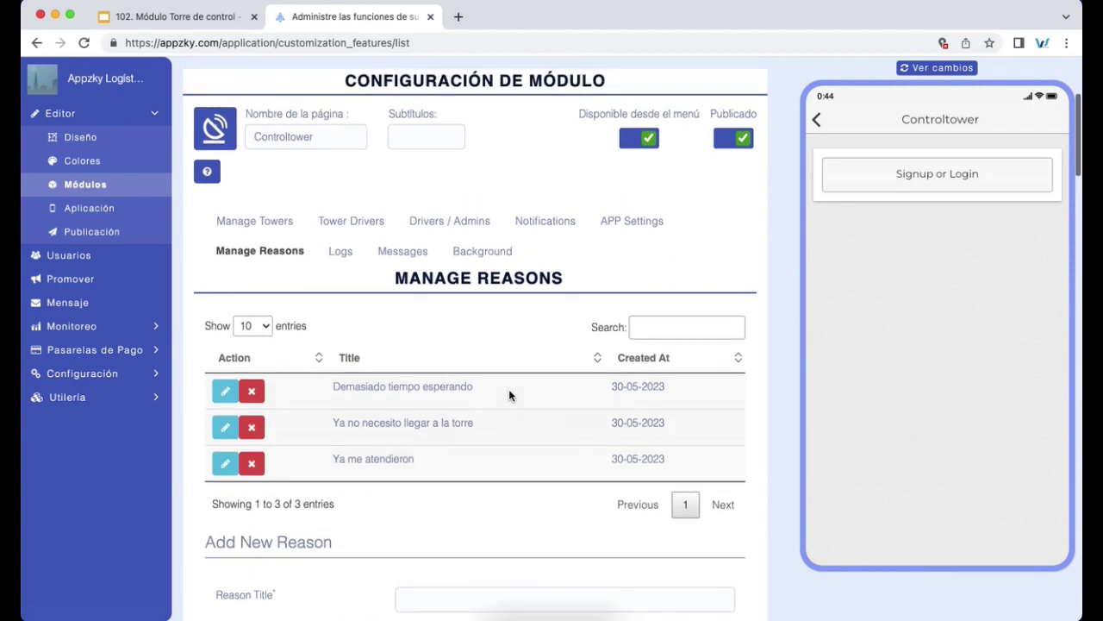
drag(337, 419, 443, 497)
click(443, 497)
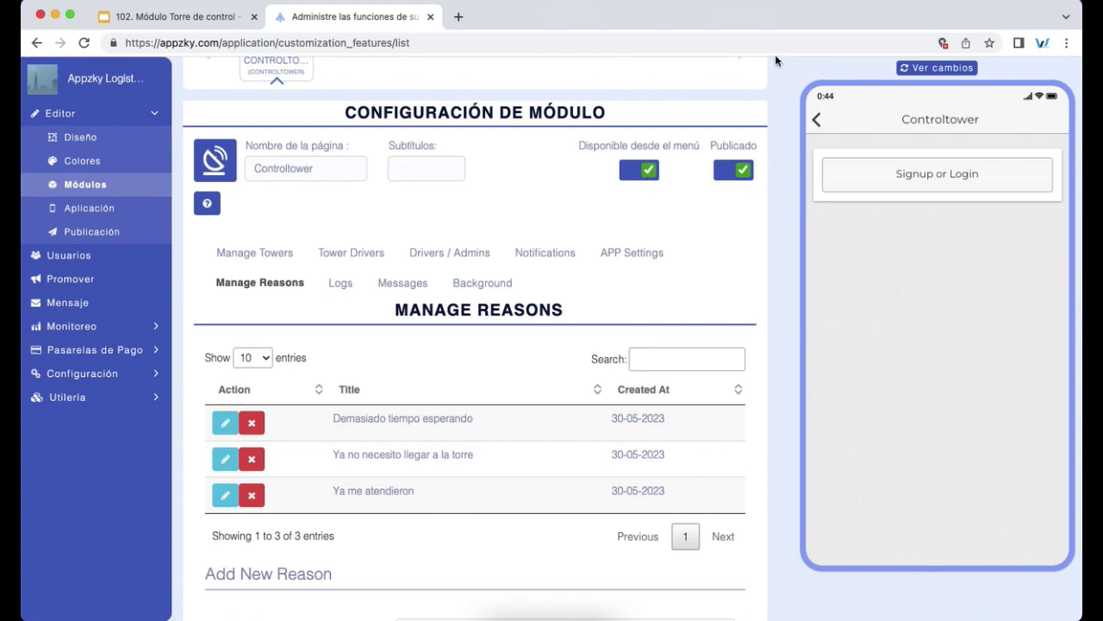
- Switch to the slides and review the towers to add and the field values for CDMX - Zócalo
key(super+1)
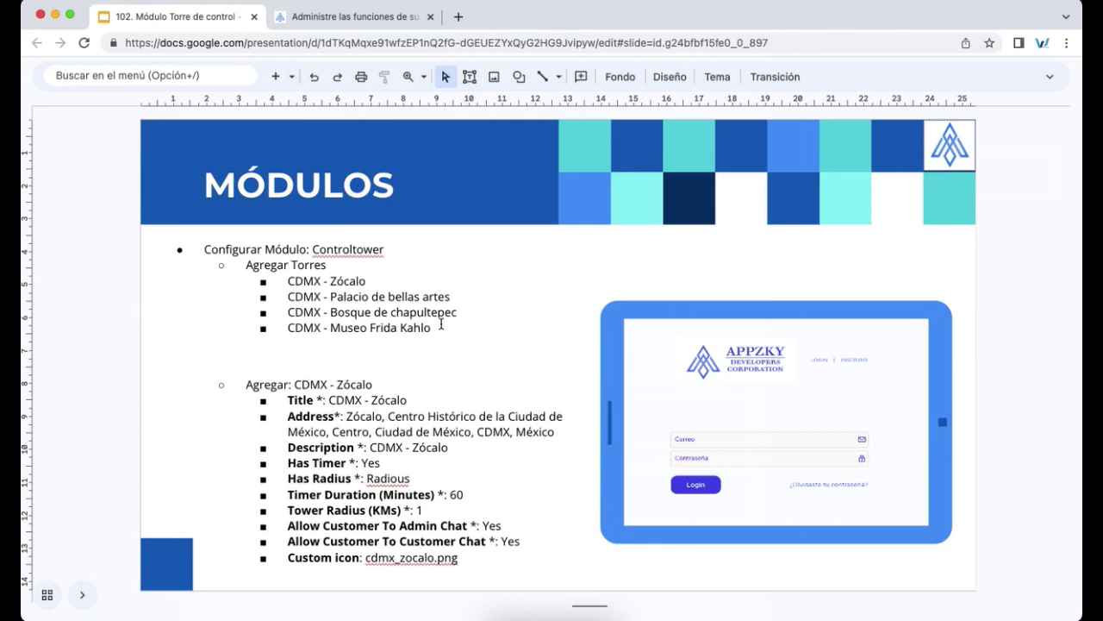
drag(441, 324, 290, 281)
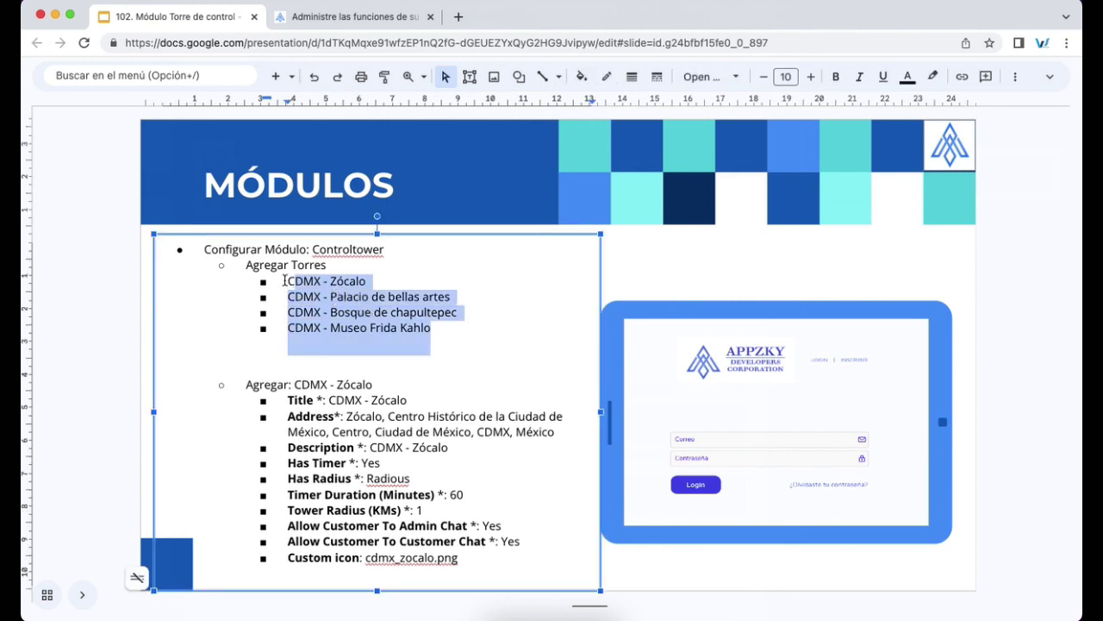
click(285, 281)
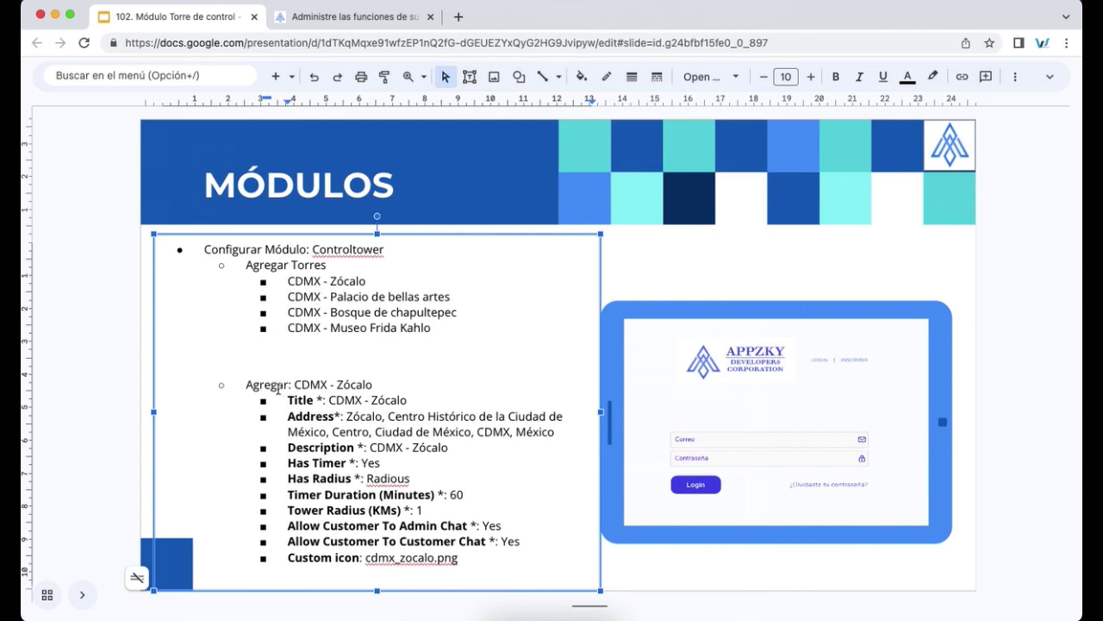
drag(288, 297, 436, 320)
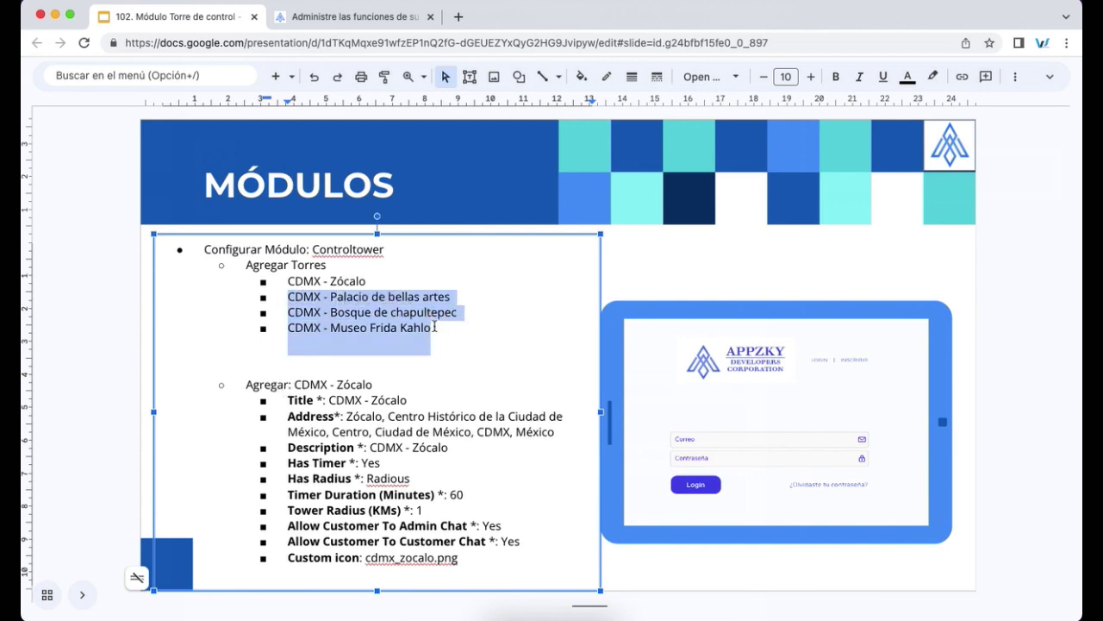
- Return to Appzky, open the form for adding a new tower and review its title, address and description
click(379, 21)
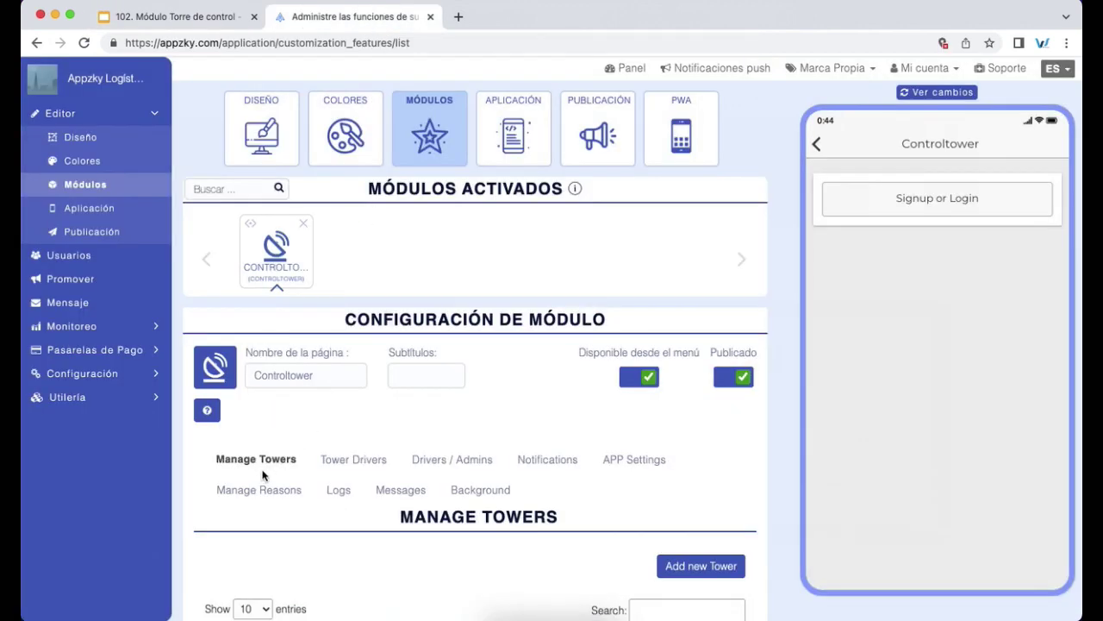
scroll(361, 428, down, 5)
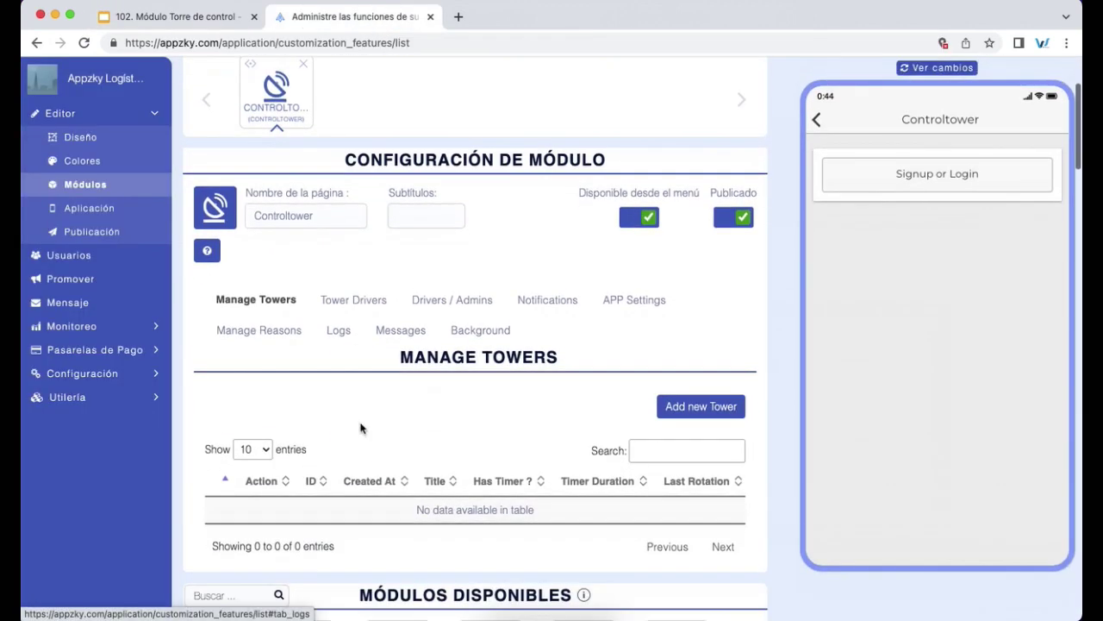
click(703, 299)
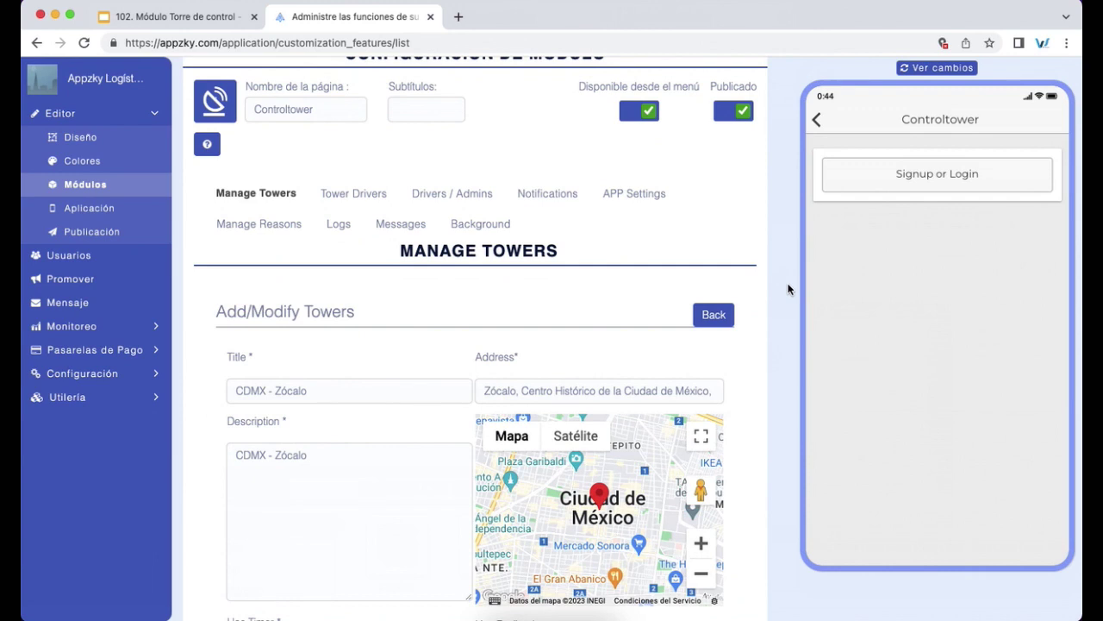
scroll(788, 289, down, 3)
scroll(788, 289, down, 2)
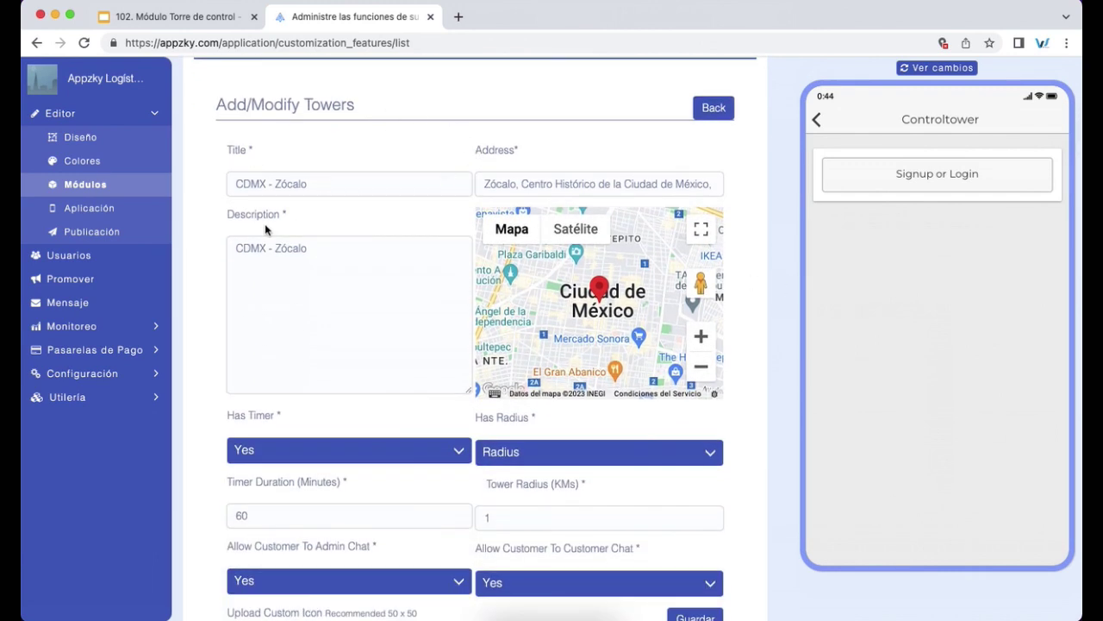
- Examine the tower's timer, radius, chat and custom icon settings, including the Has Radius choices, and switch to the slides to compare them
scroll(197, 311, down, 4)
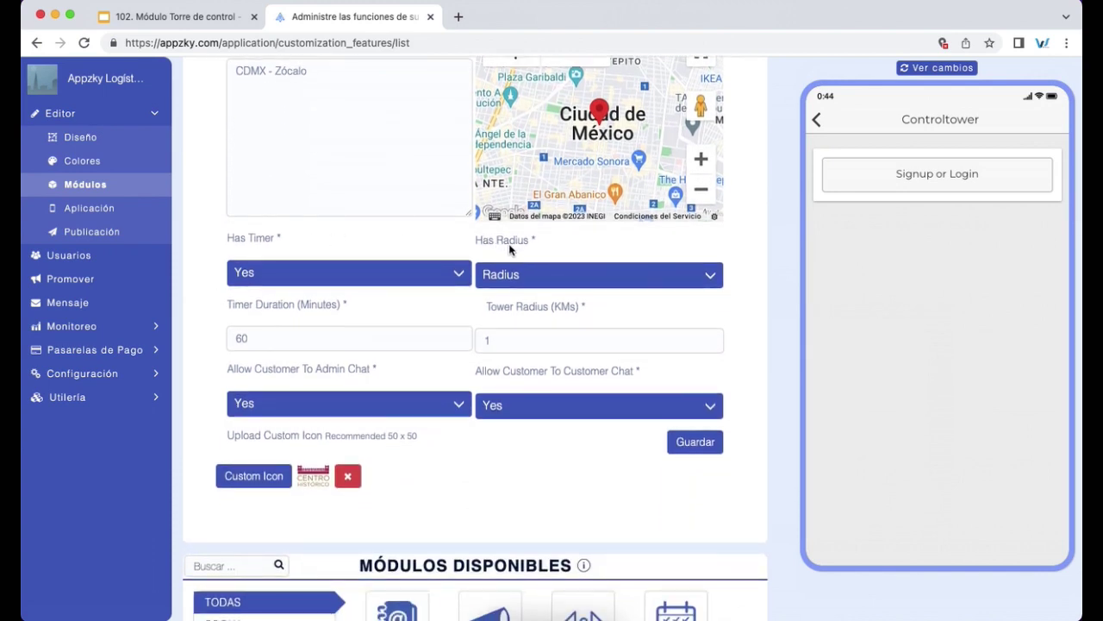
click(515, 276)
click(658, 253)
scroll(753, 281, down, 1)
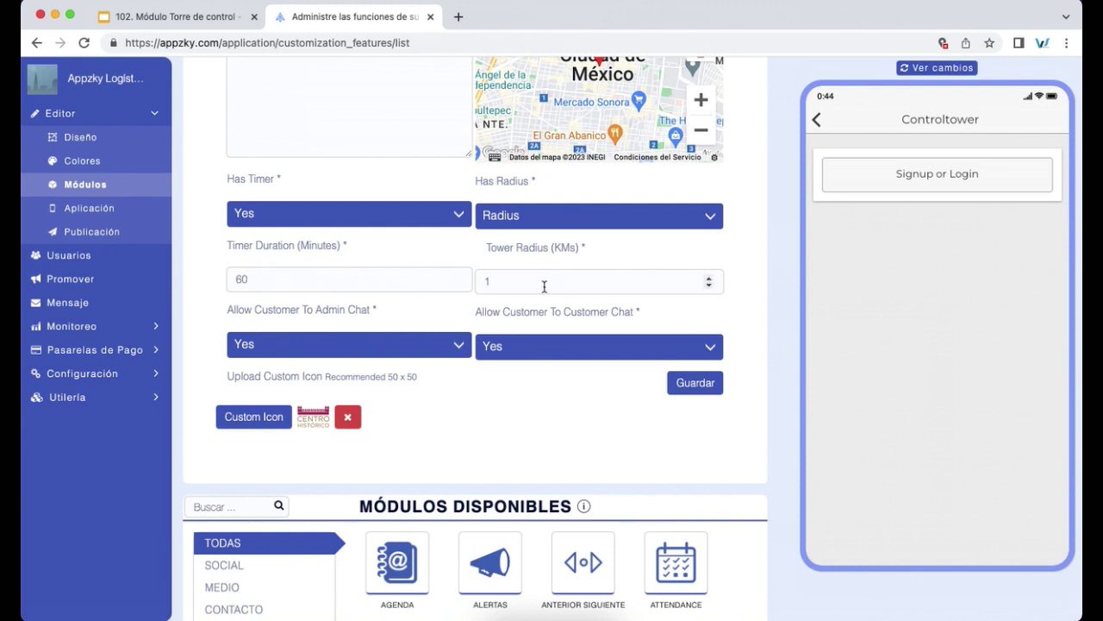
scroll(799, 304, down, 2)
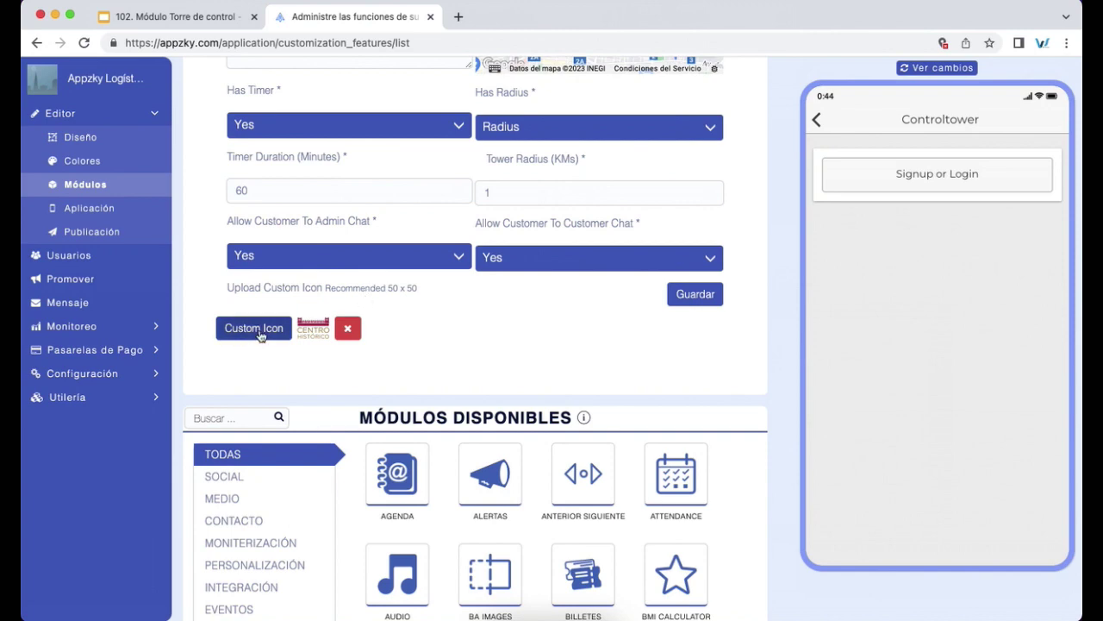
click(209, 17)
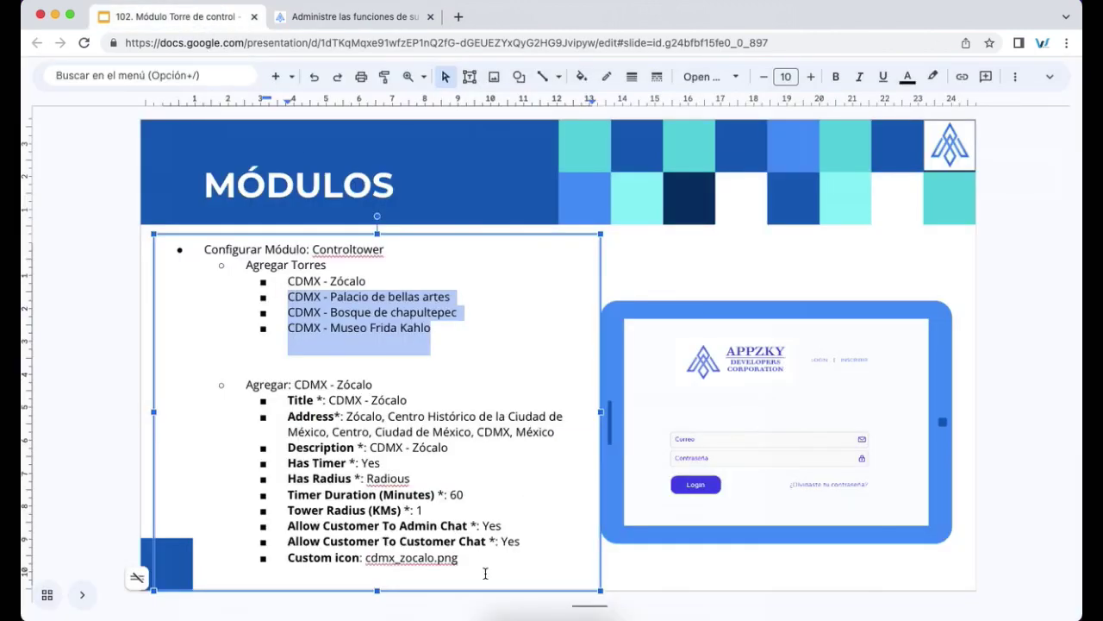
- Check the custom icon file name cdmx_zocalo.png in the slides, return to Appzky and save the CDMX - Zócalo tower
double_click(386, 557)
drag(389, 558, 447, 558)
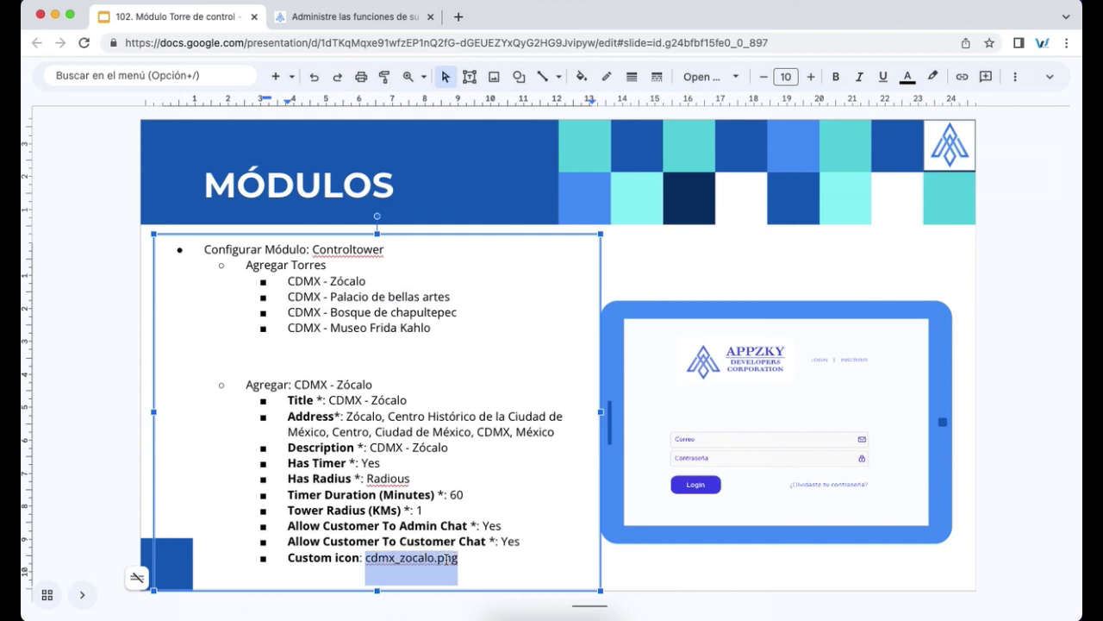
click(331, 18)
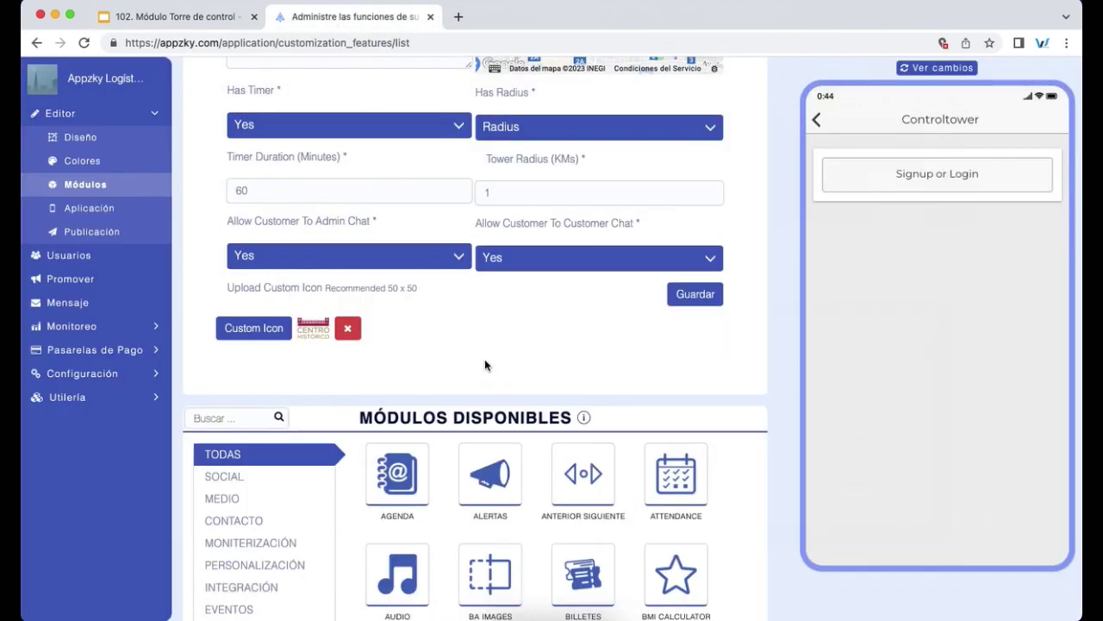
click(702, 297)
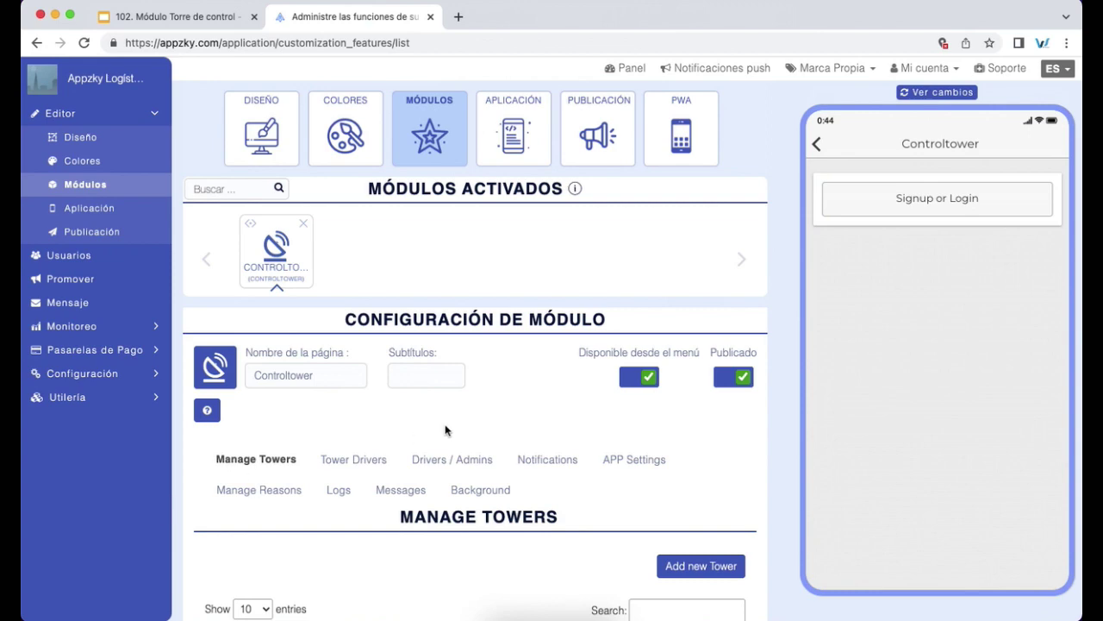
scroll(445, 430, down, 3)
scroll(446, 430, down, 4)
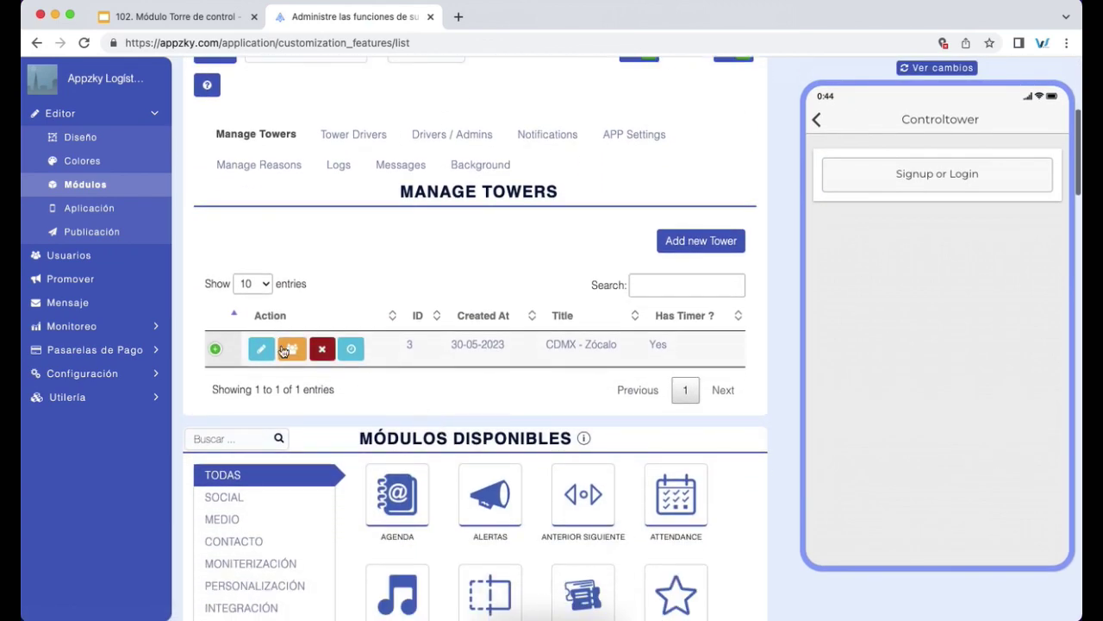
- Compare the slide with the weekly hours for CDMX - Zócalo against the list of towers in Appzky
key(ctrl+shift+Tab)
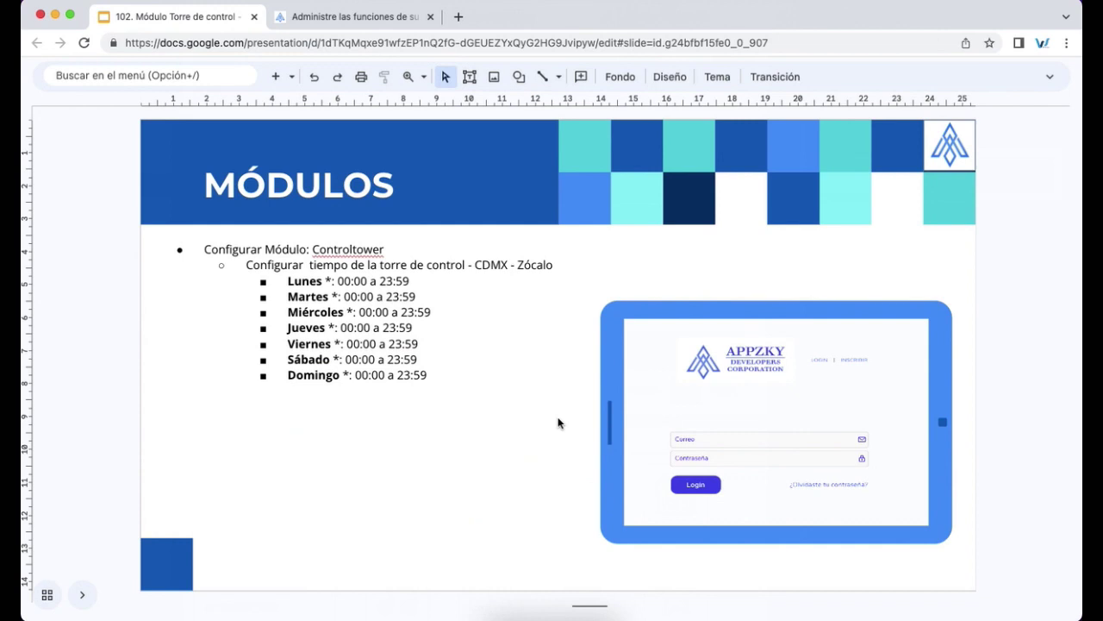
key(ctrl+Tab)
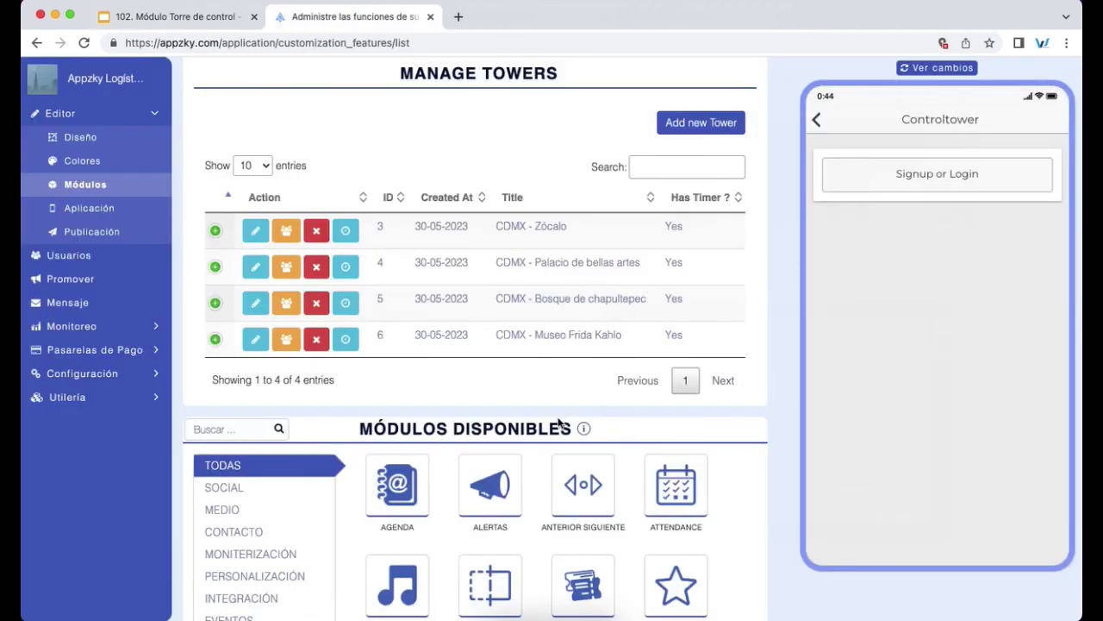
key(ctrl+shift+Tab)
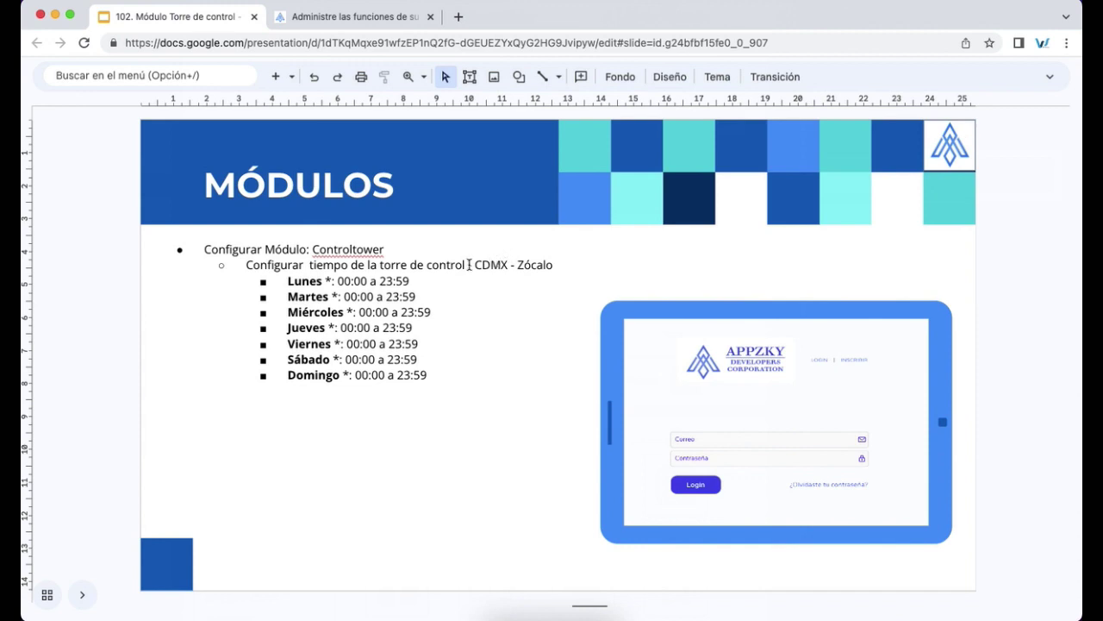
key(ctrl+Tab)
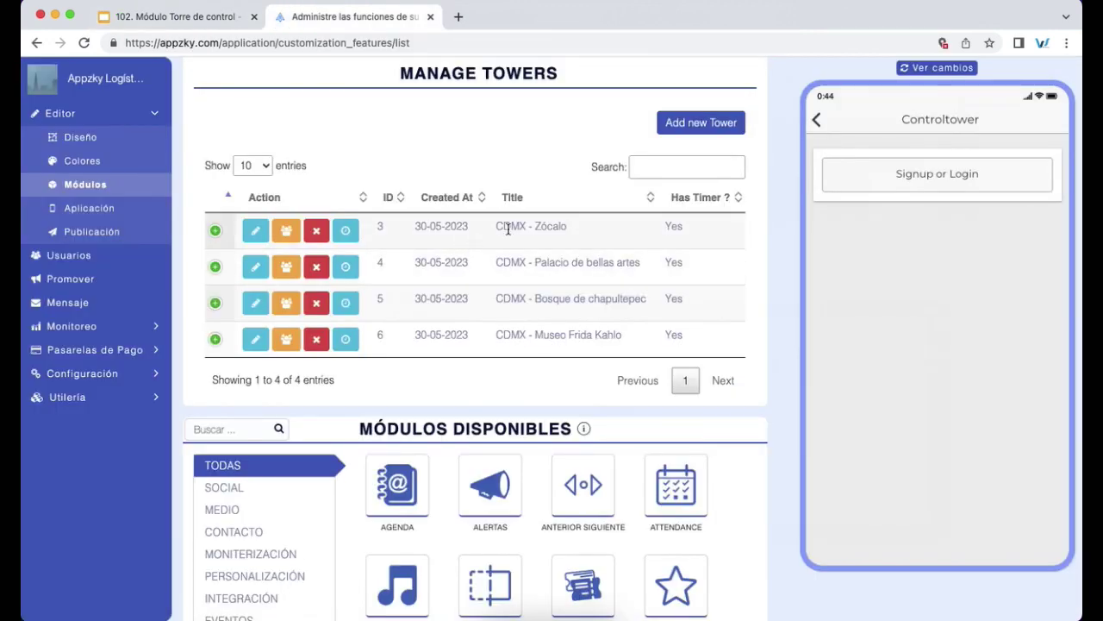
scroll(394, 181, up, 2)
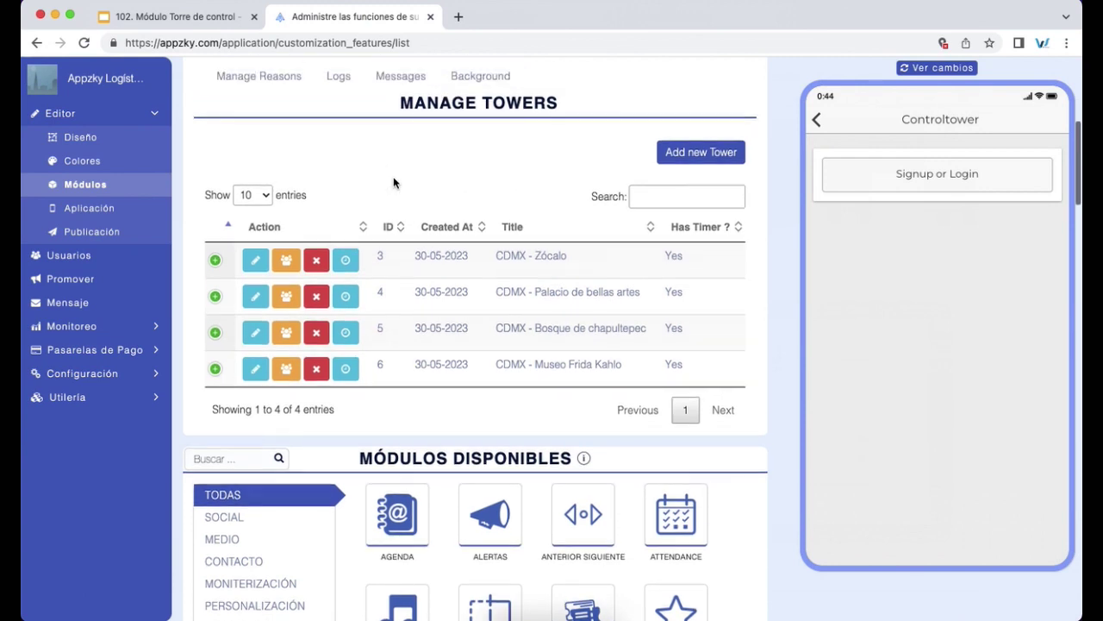
scroll(394, 181, up, 1)
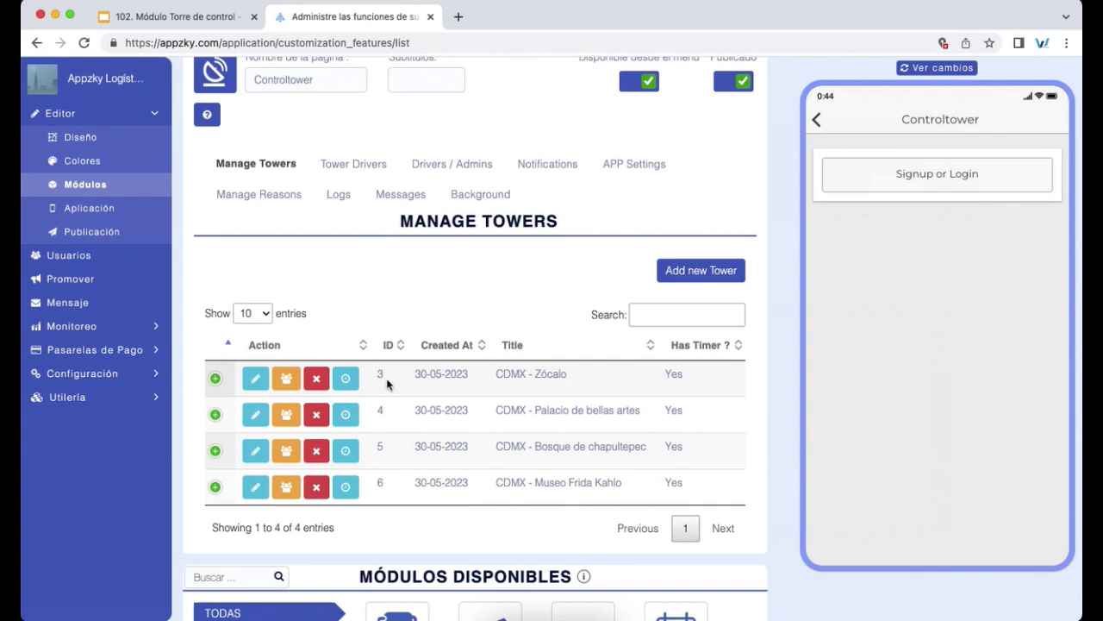
- Open the working days of the CDMX - Zócalo tower and save Monday from 00:00 to 23:59
click(346, 380)
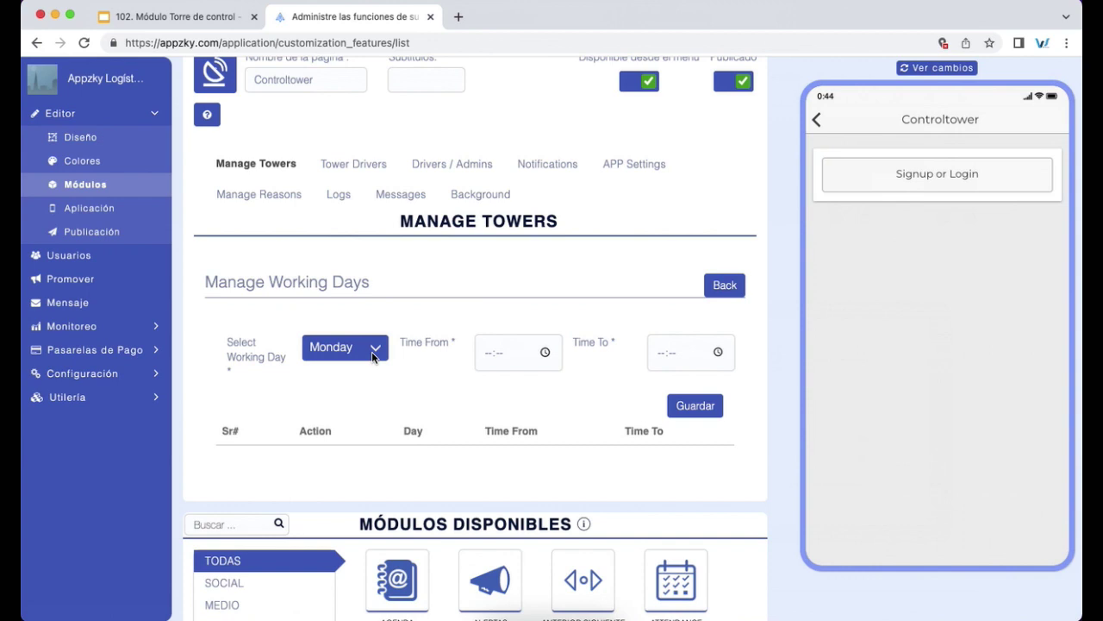
click(373, 355)
click(434, 350)
click(488, 355)
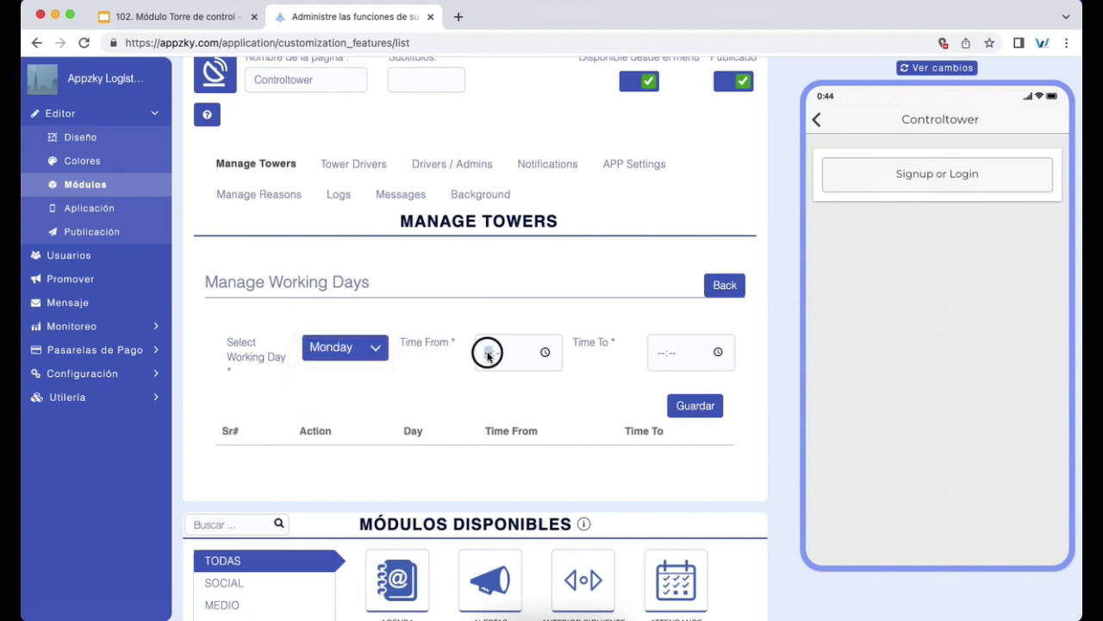
text(00:00)
key(Tab)
text(23)
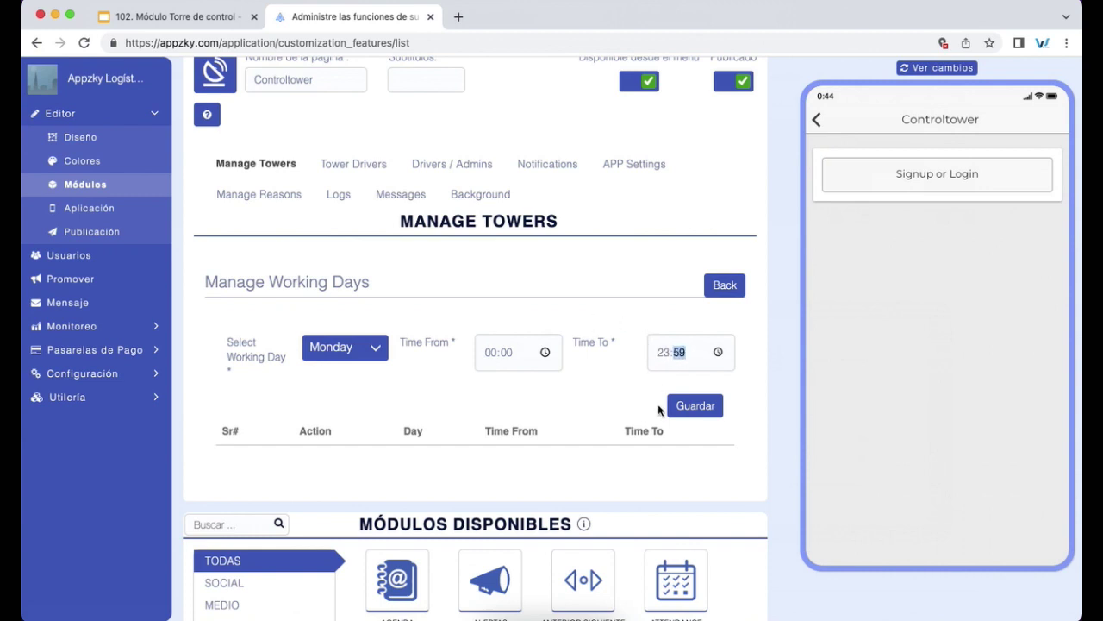
click(713, 409)
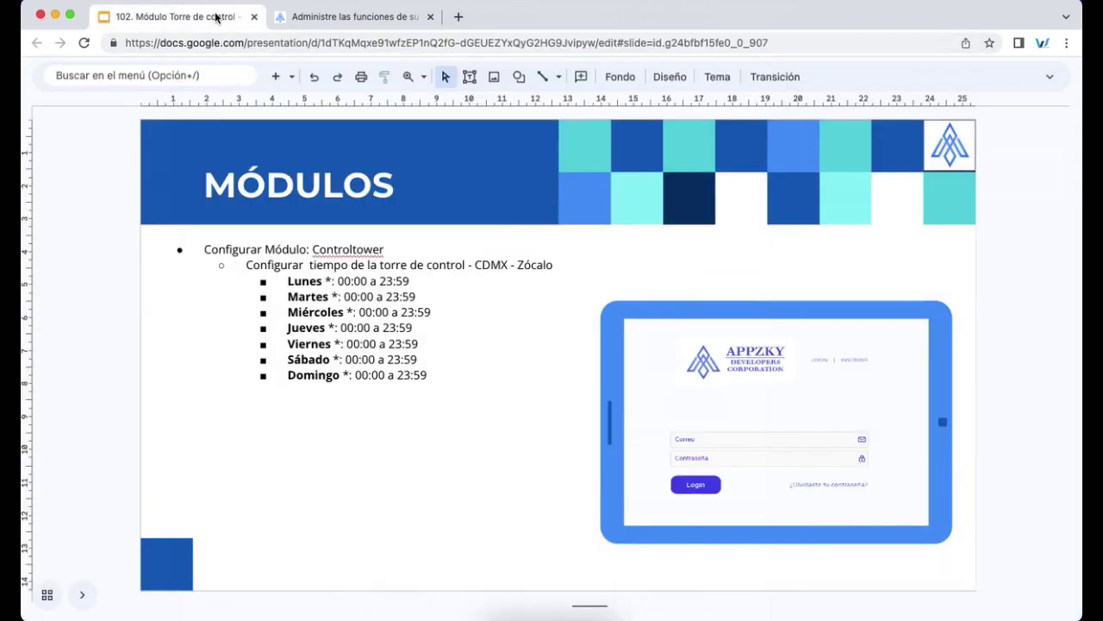
- Review the Monday-to-Sunday hours in the slides, return to Appzky and reopen the working days of CDMX - Zócalo
click(217, 18)
drag(289, 281, 431, 396)
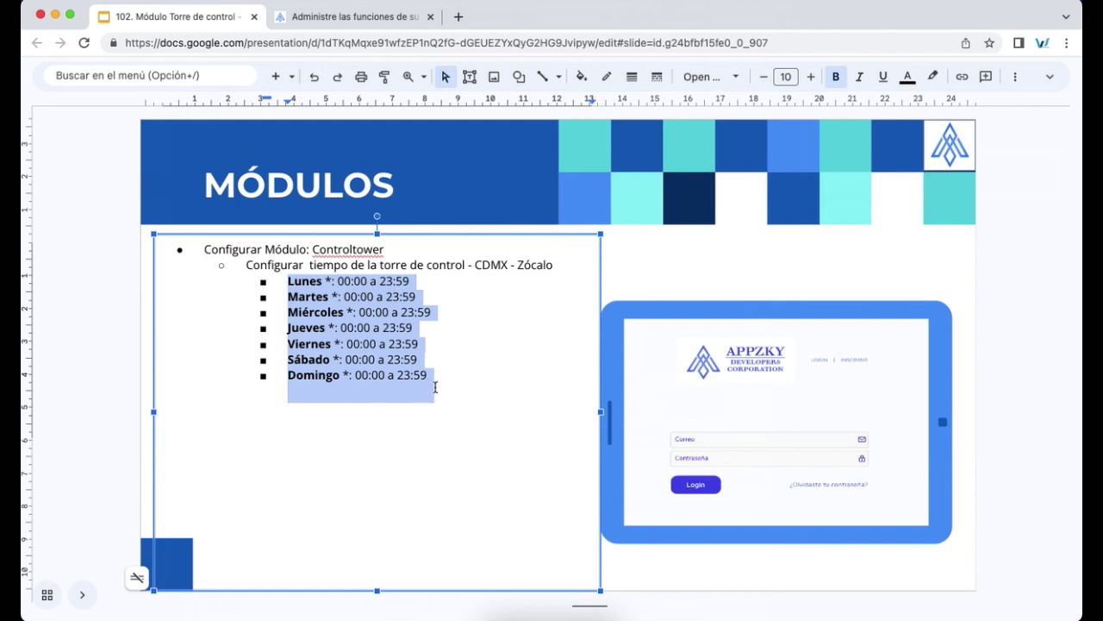
click(345, 19)
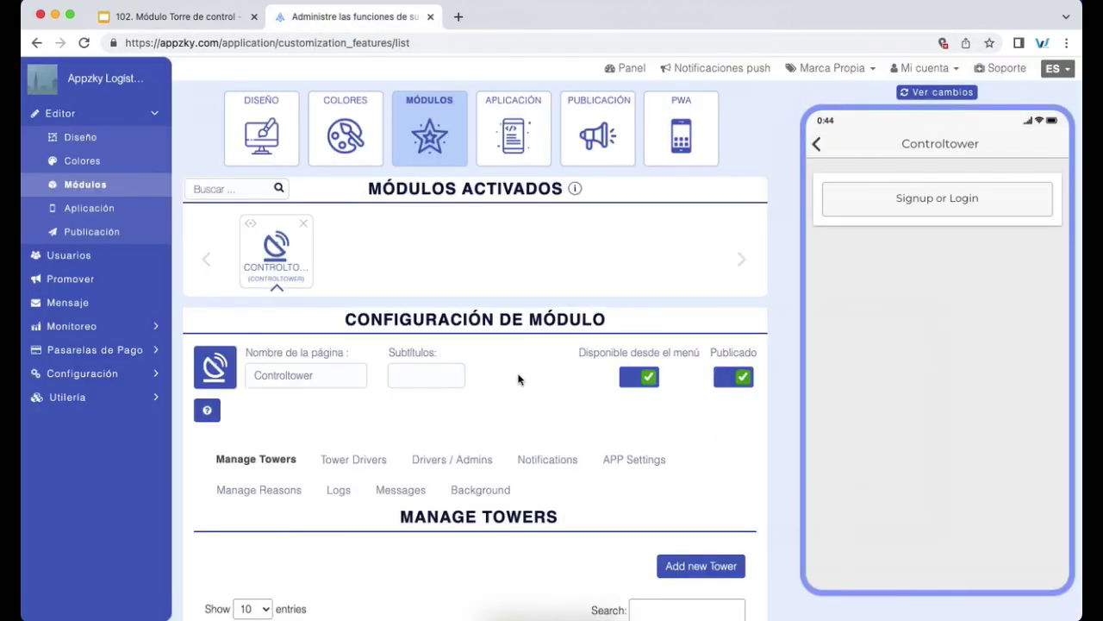
scroll(263, 460, down, 1)
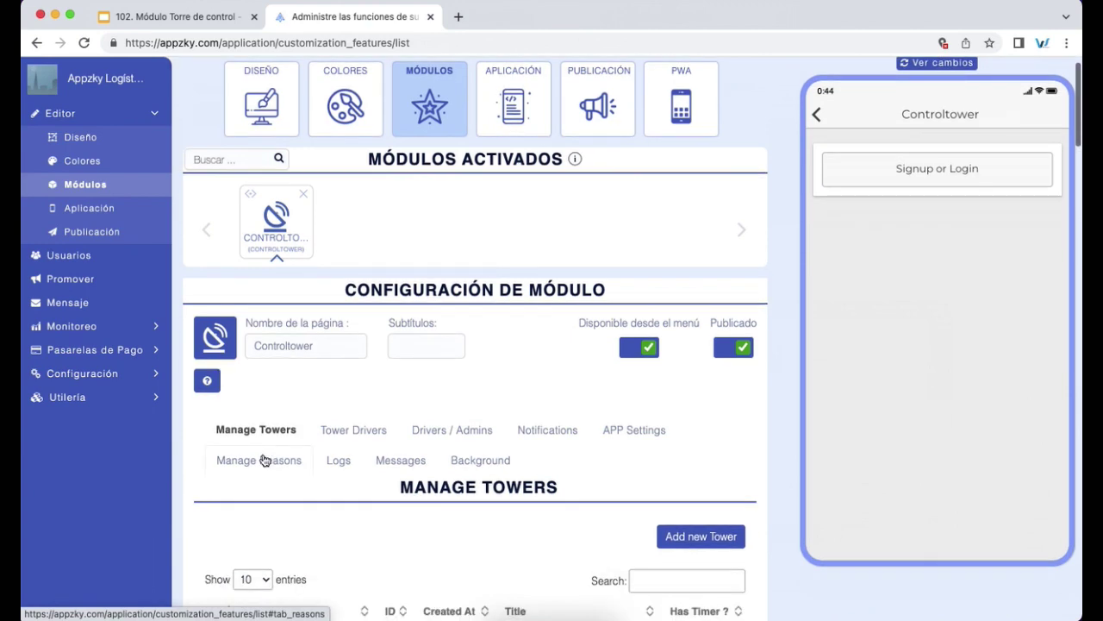
scroll(263, 460, down, 5)
click(359, 412)
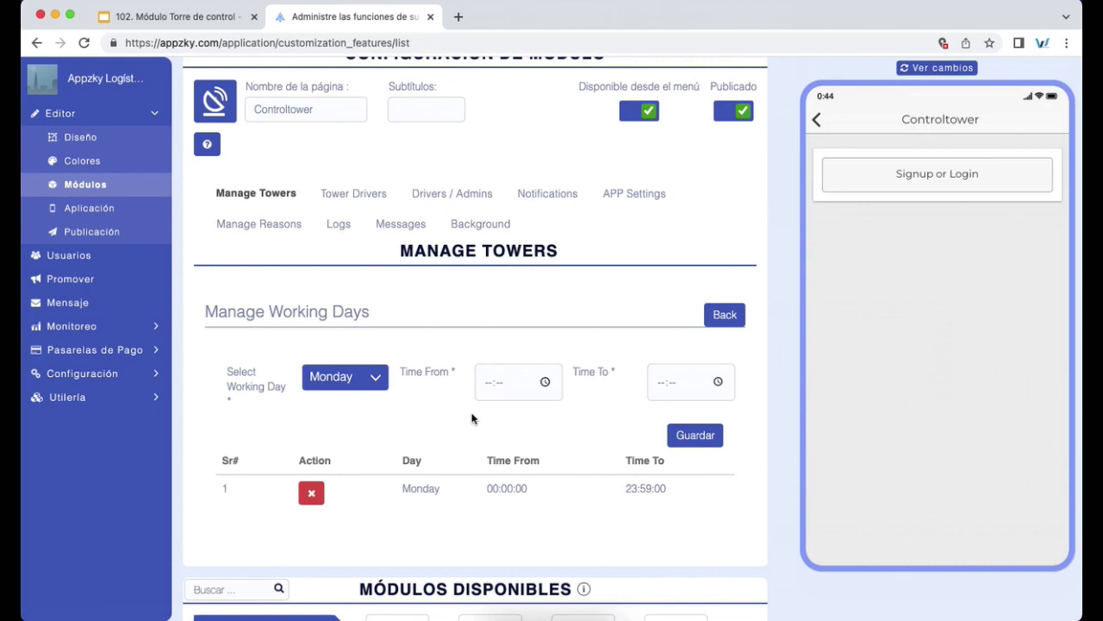
- Check the slides, return to Appzky and examine the App Customers list under Drivers / Admins with its icon, tower and owner columns
key(ctrl+shift+Tab)
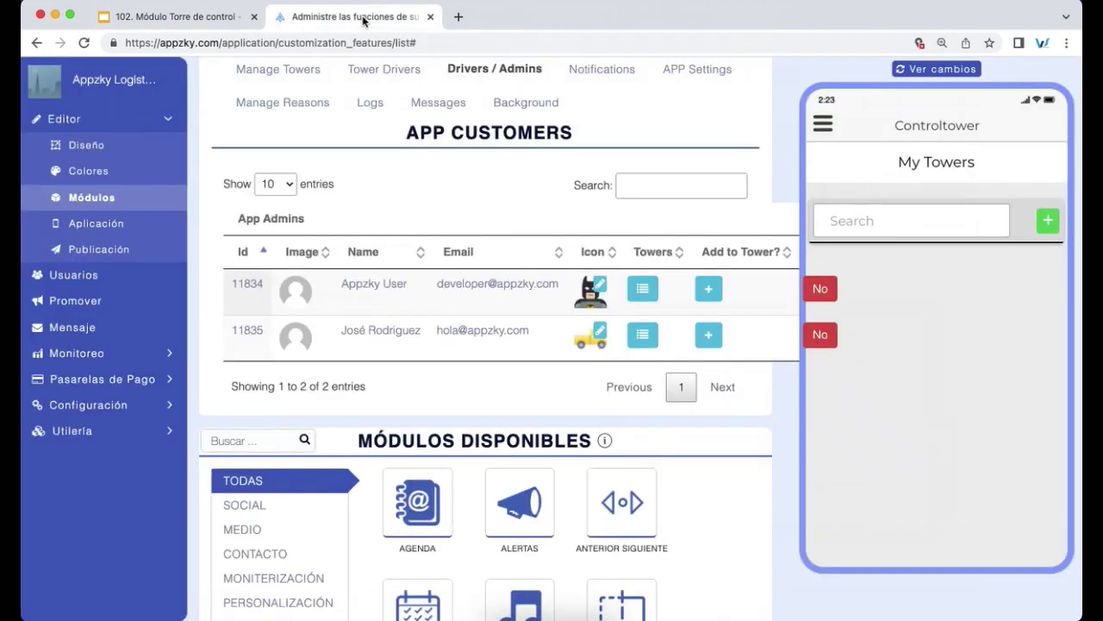
click(362, 19)
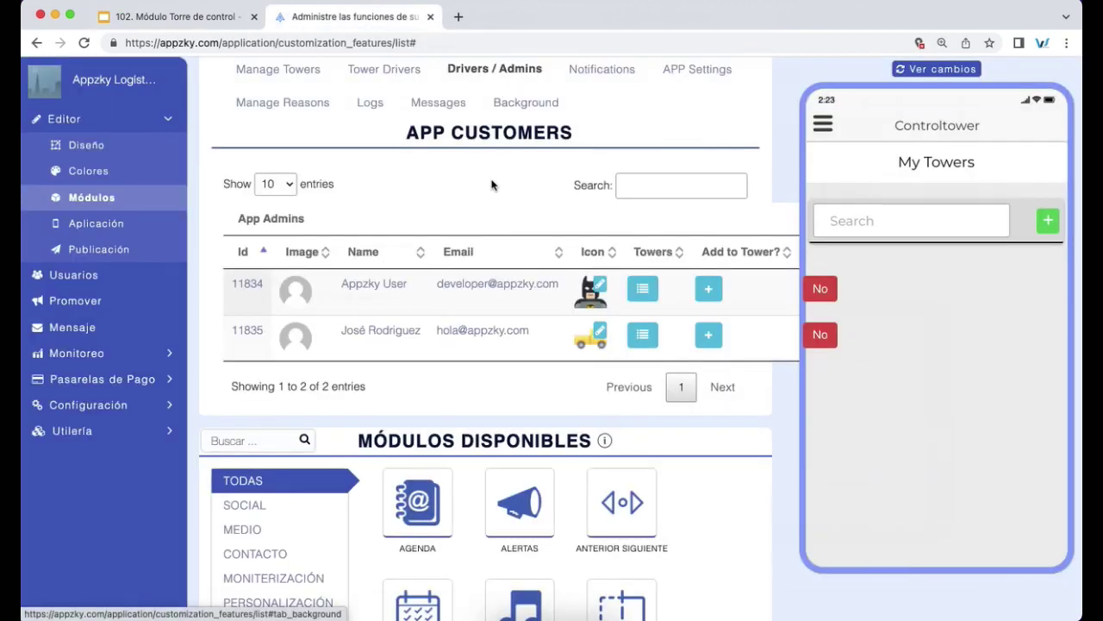
scroll(491, 186, up, 1)
scroll(492, 187, down, 1)
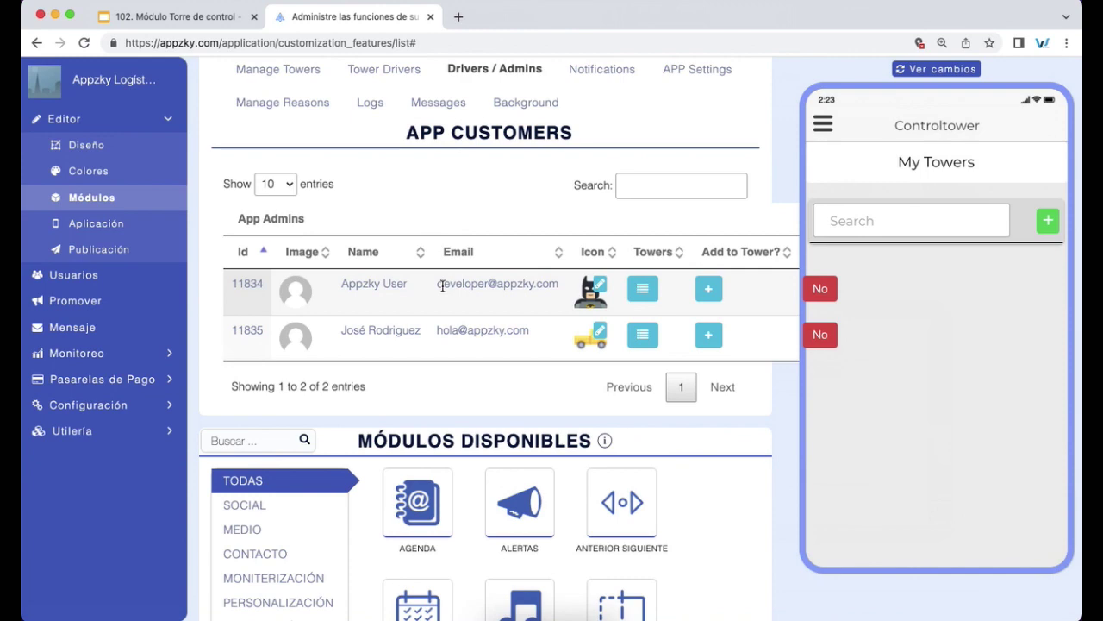
key(super+equal)
key(super+minus)
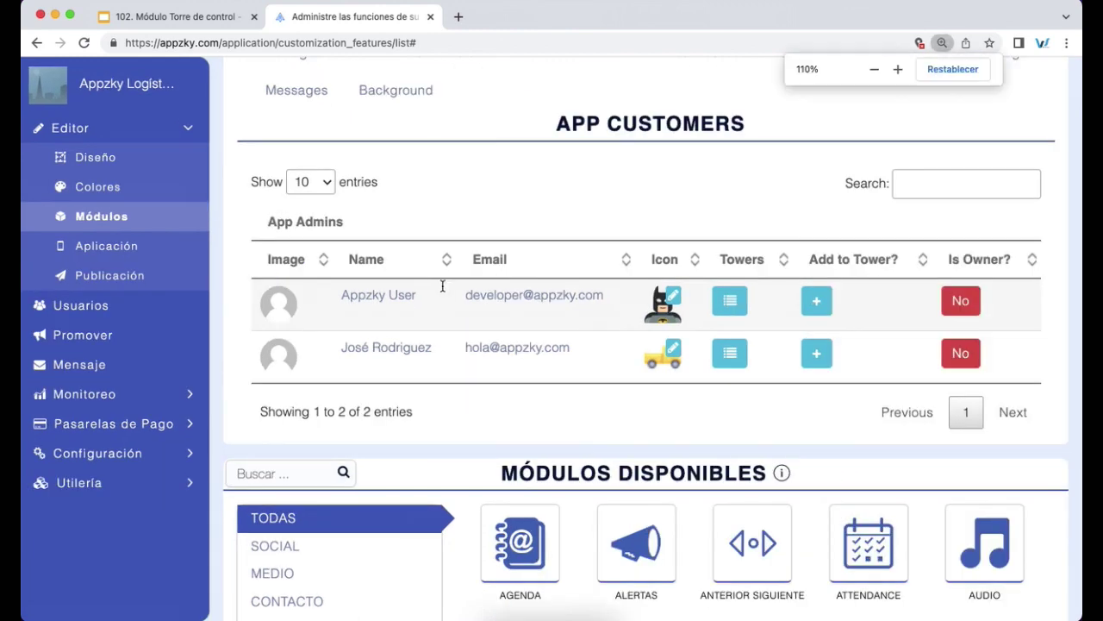
key(super+minus)
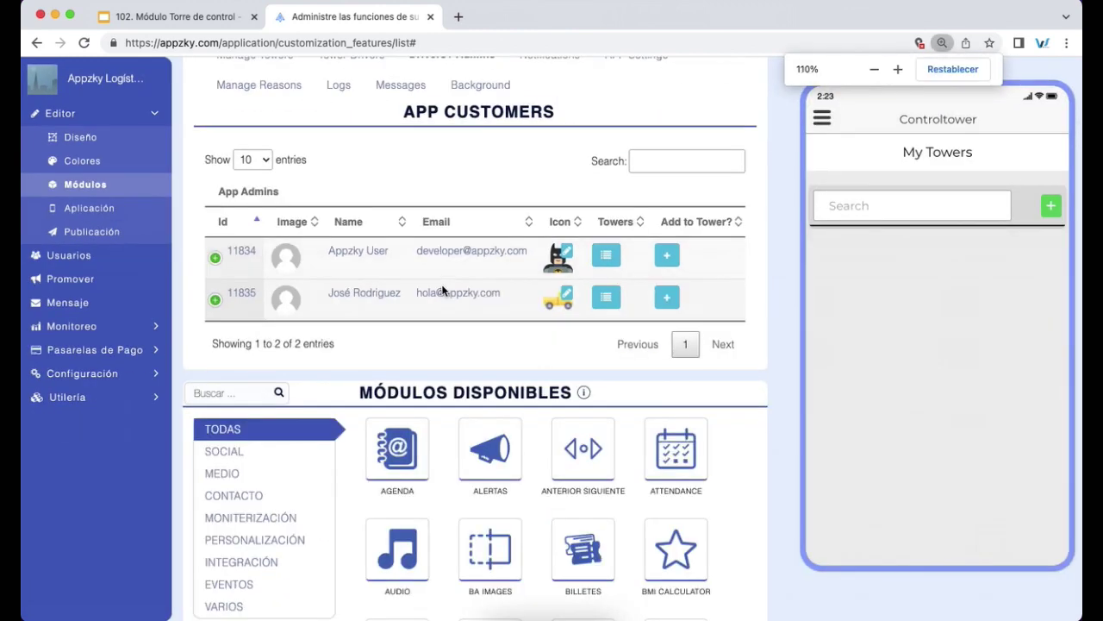
key(super+equal)
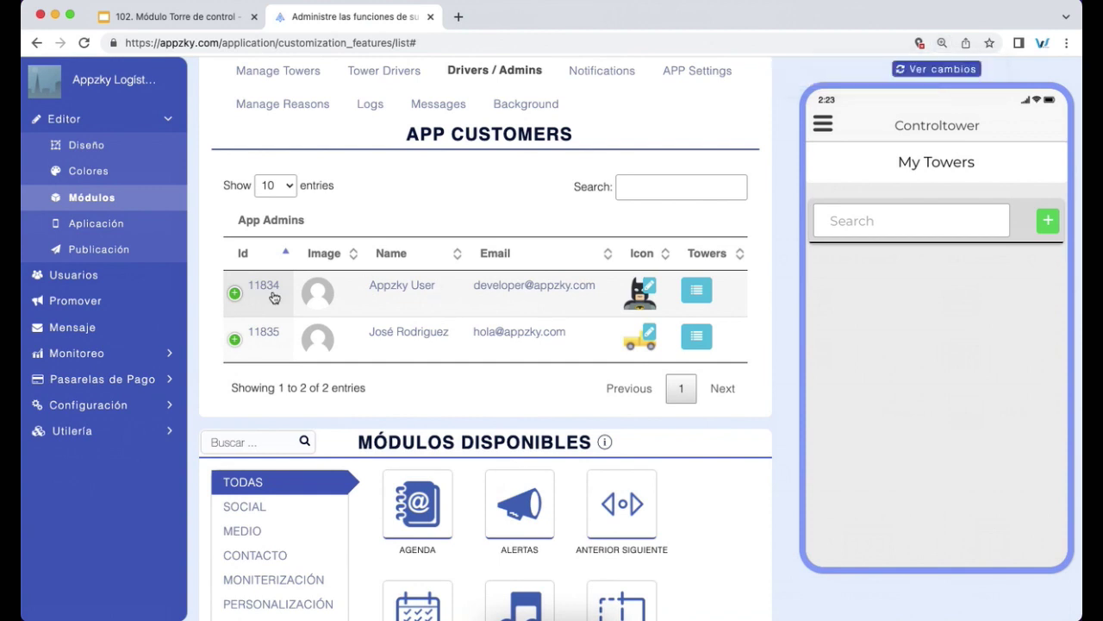
- Expand the first app admin's row, add that customer to the CDMX - Zócalo tower and save
click(234, 294)
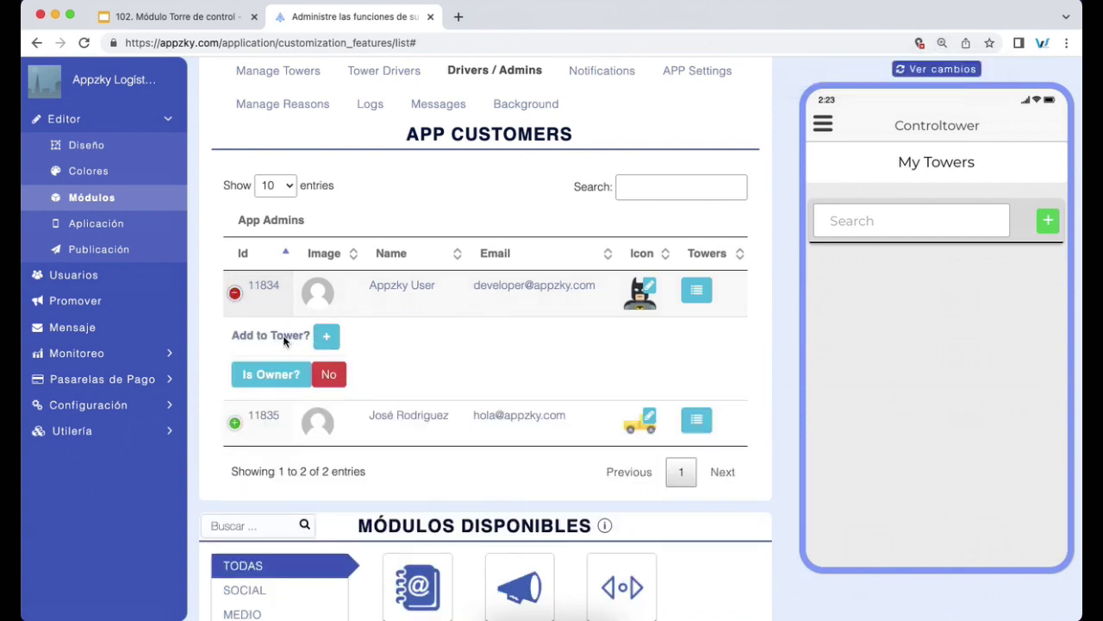
click(275, 376)
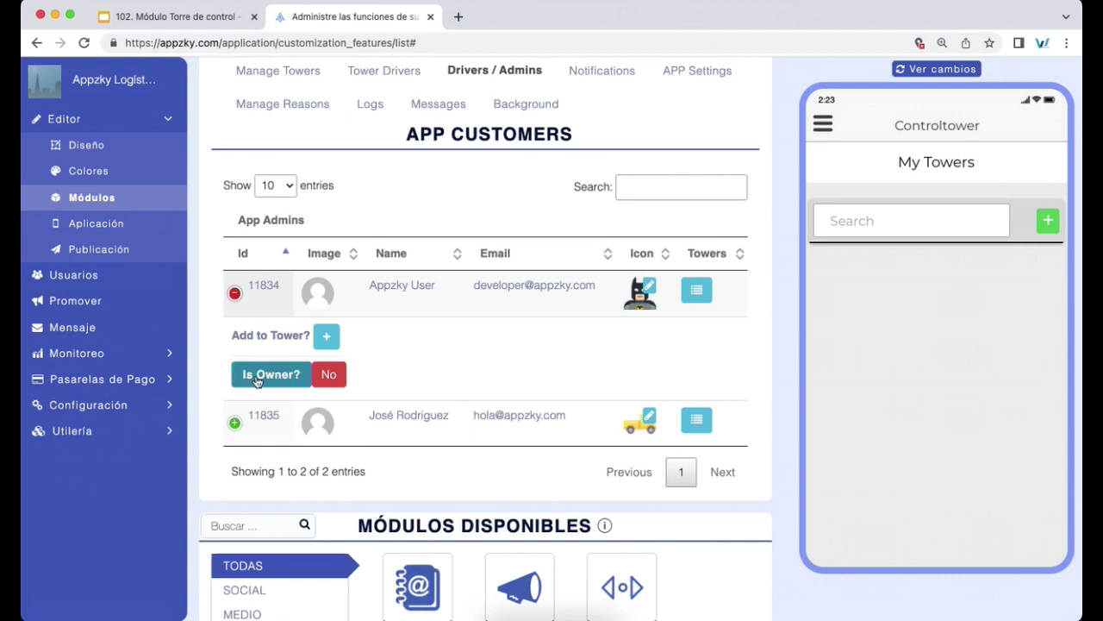
click(262, 380)
click(502, 255)
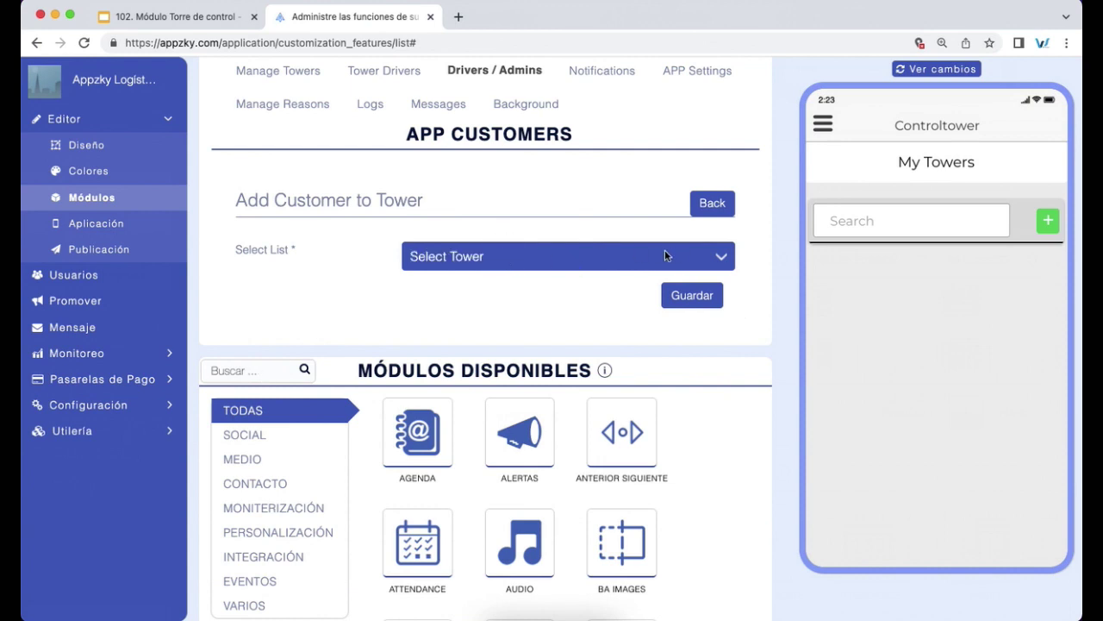
click(720, 256)
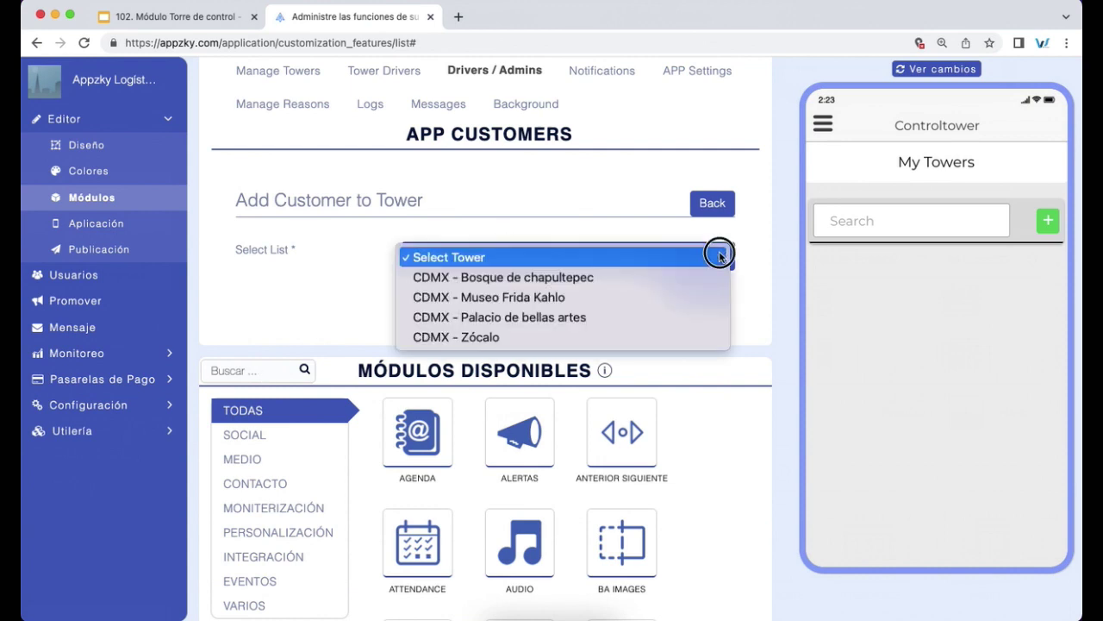
click(687, 346)
click(701, 295)
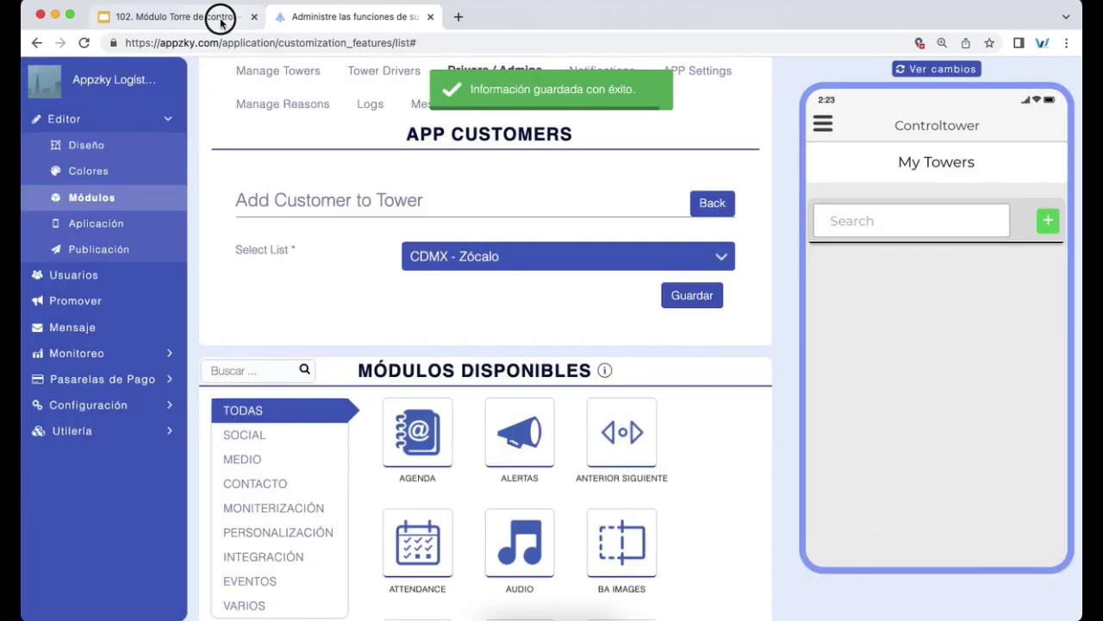
- Switch to the slides, review the tasks for registering owners, managed users and their icons, and return to Appzky
click(220, 24)
triple_click(389, 327)
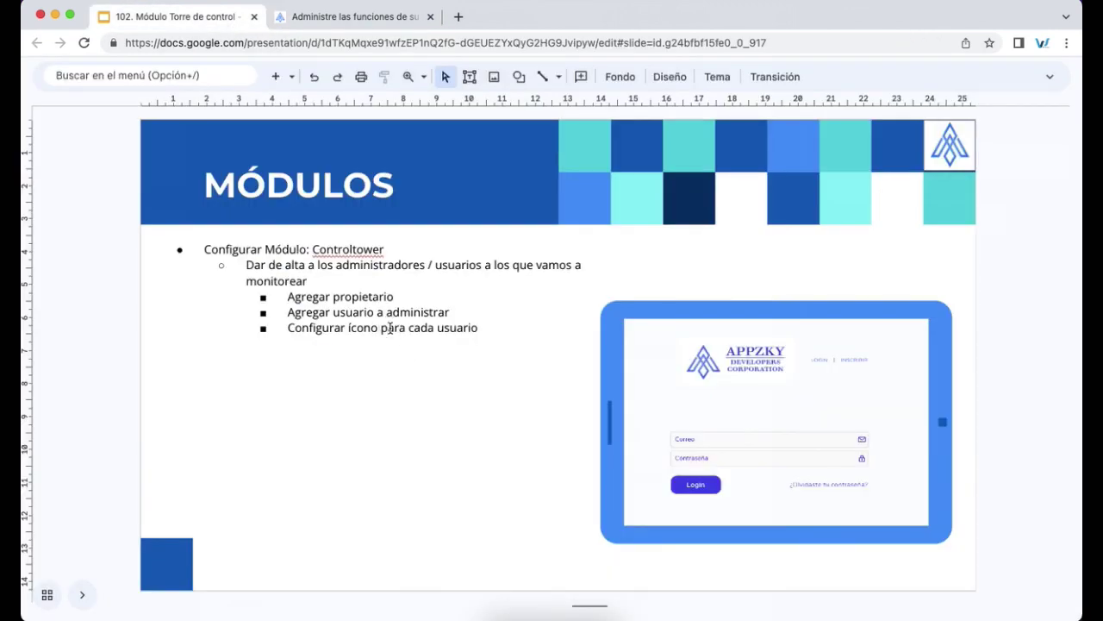
click(358, 19)
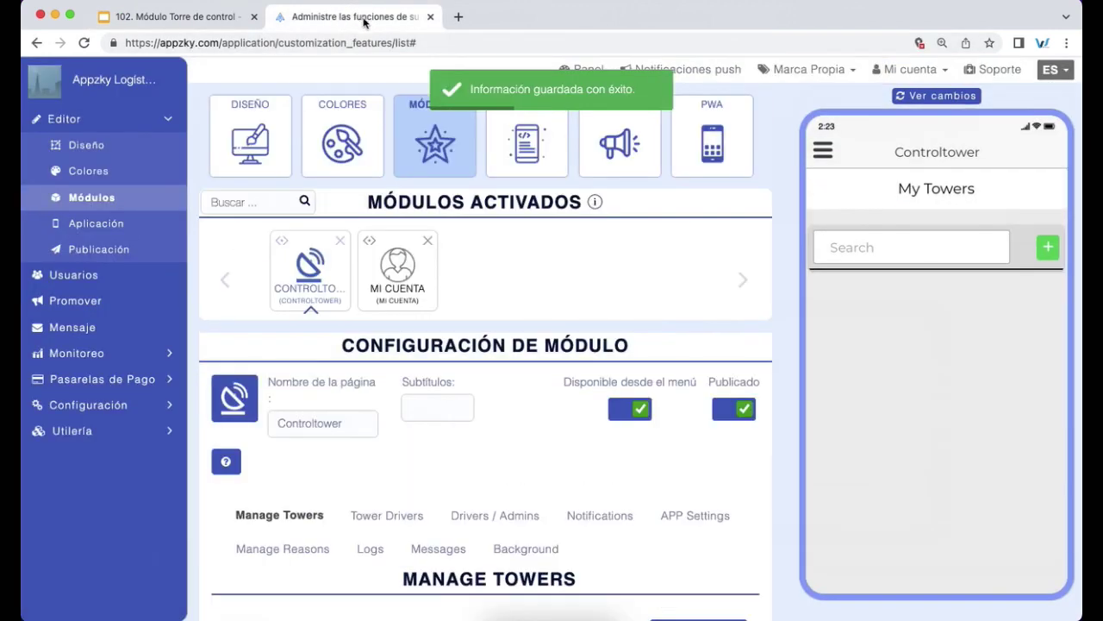
- Reopen the Drivers / Admins list, inspect the first app admin's vehicle icon dialog and its custom icon upload option, and close it
scroll(584, 281, down, 1)
click(485, 496)
scroll(507, 454, down, 1)
scroll(507, 454, down, 5)
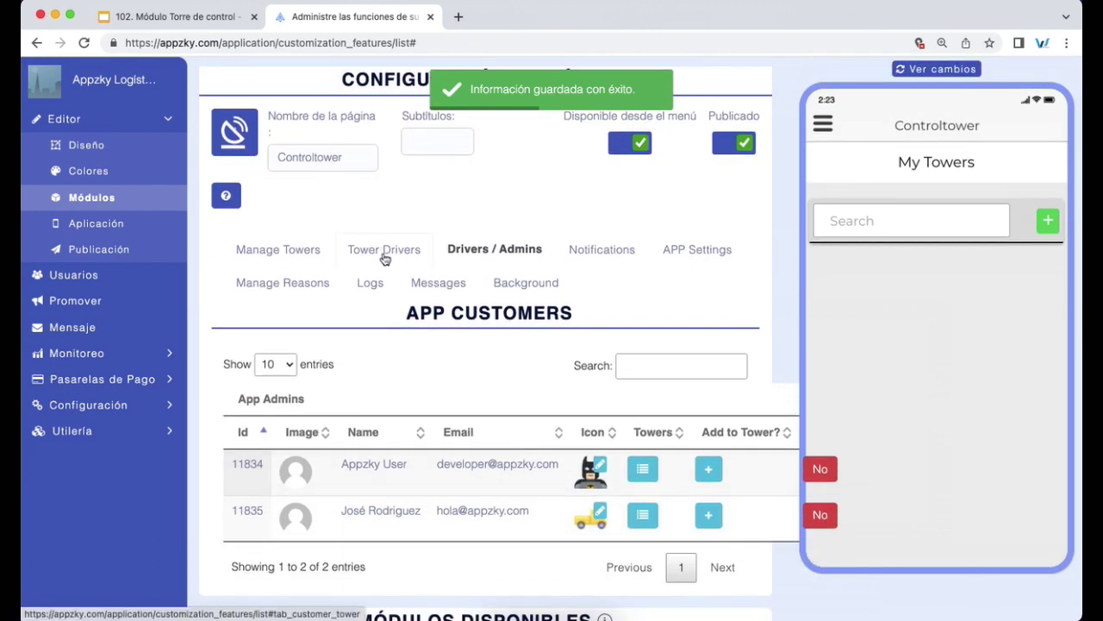
scroll(453, 382, down, 1)
scroll(453, 382, down, 4)
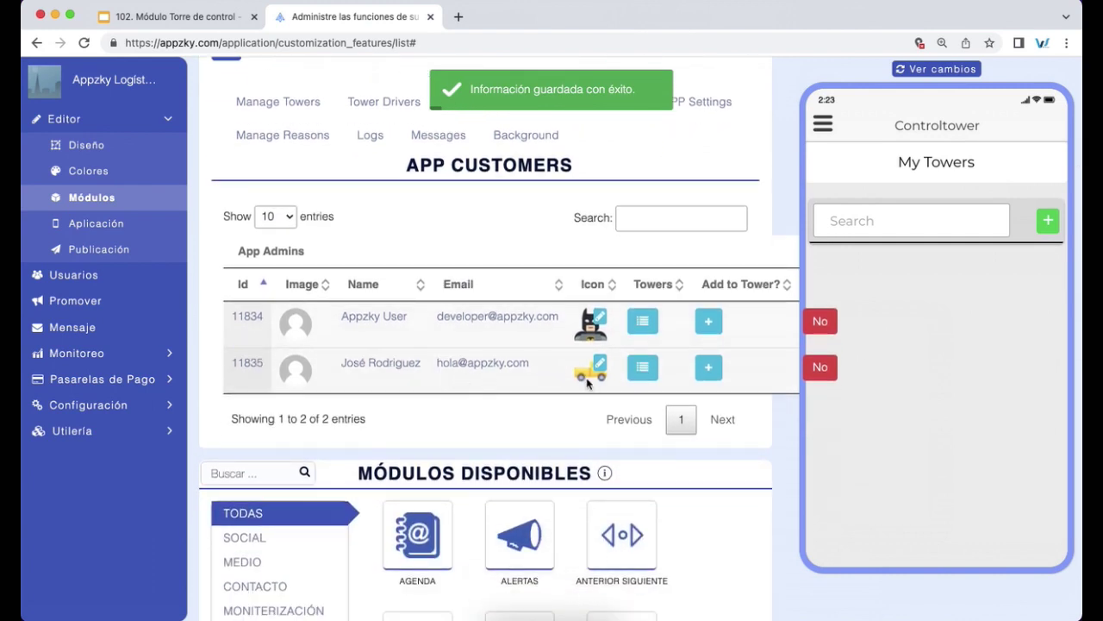
click(601, 321)
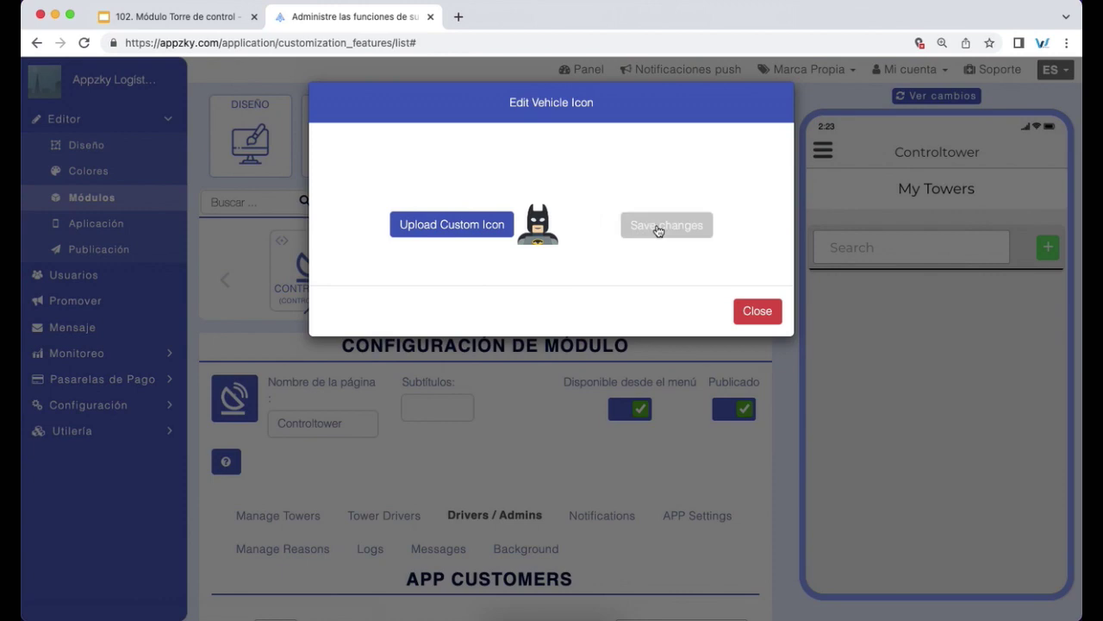
click(753, 315)
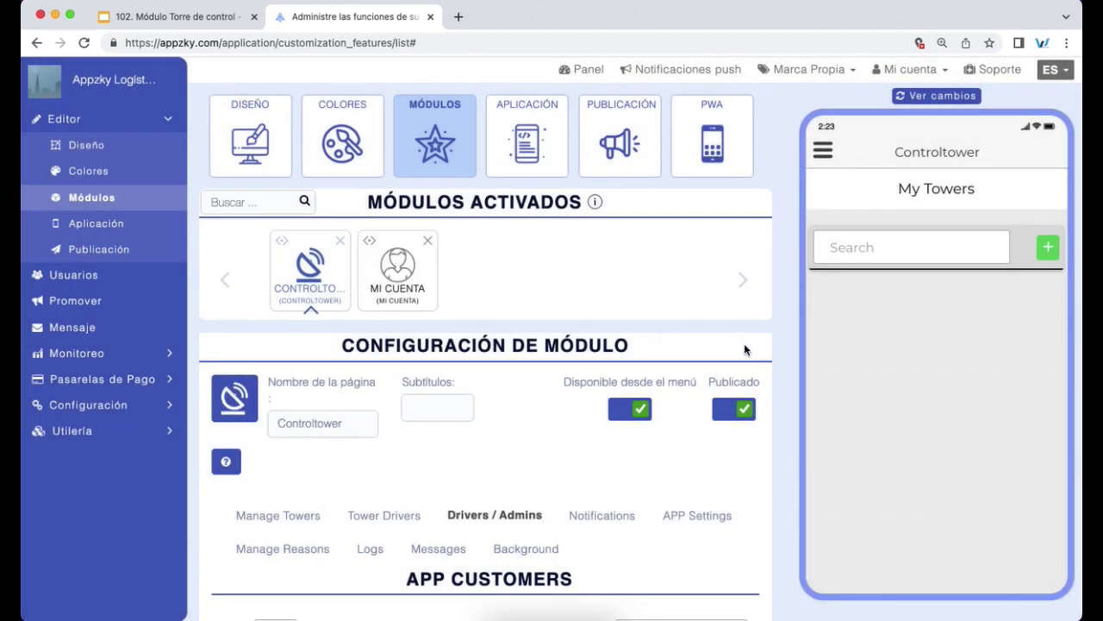
- Check the slide listing the towers that receive drivers, return to Appzky, and add the second app admin to the CDMX - Zócalo tower, saving it
scroll(744, 343, down, 2)
scroll(746, 346, down, 6)
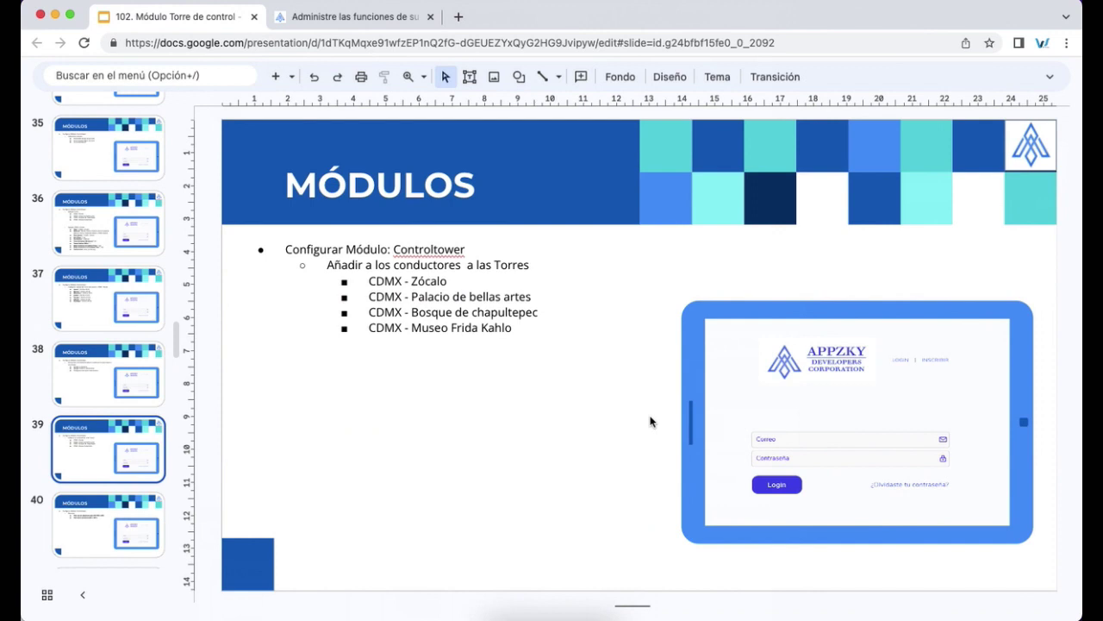
click(366, 17)
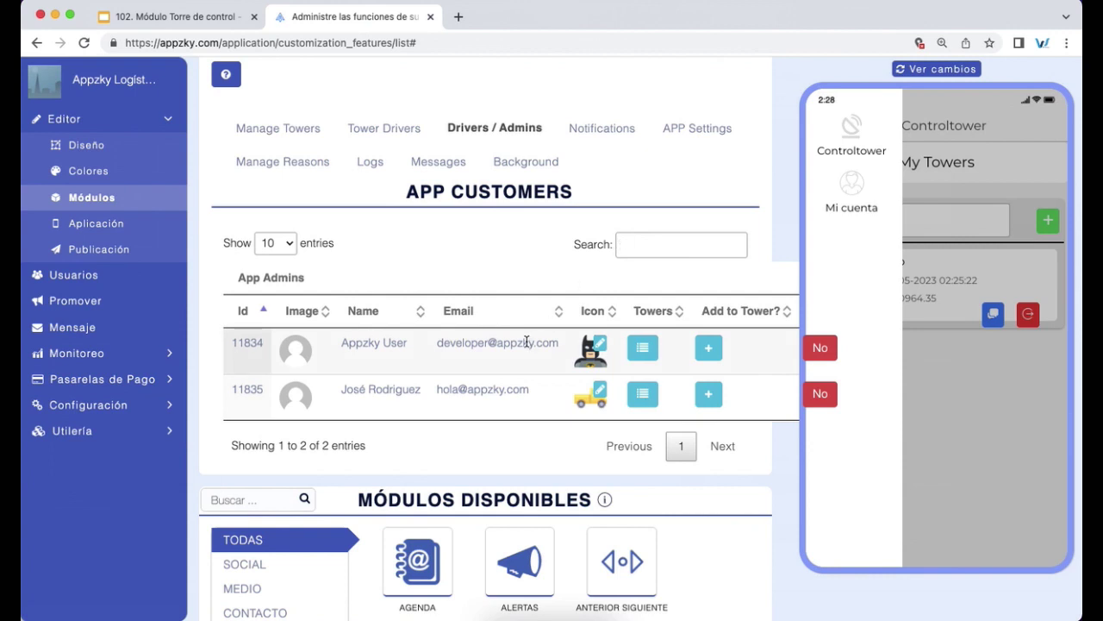
click(709, 394)
click(531, 315)
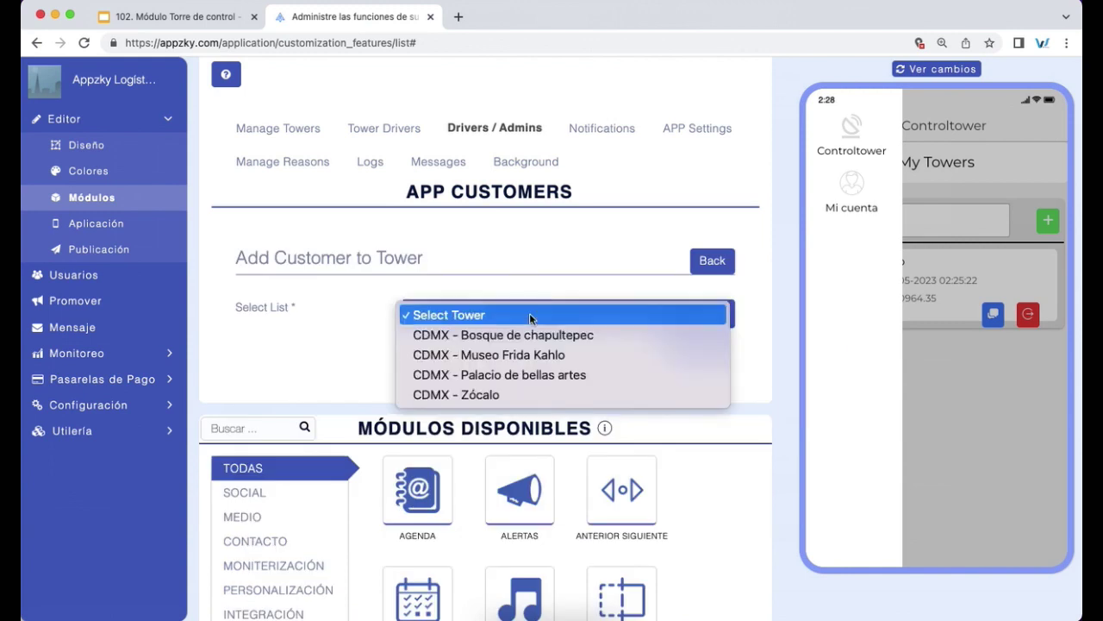
click(532, 394)
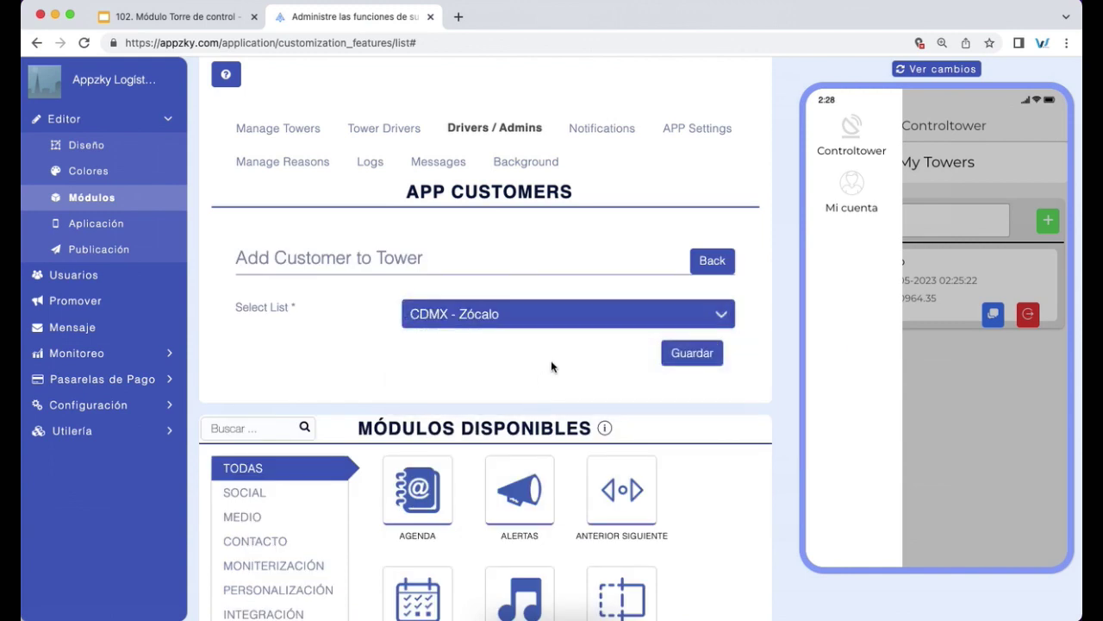
click(683, 356)
- Reopen the Drivers / Admins list, view the second app admin's Customer Towers List and close it
scroll(746, 280, up, 5)
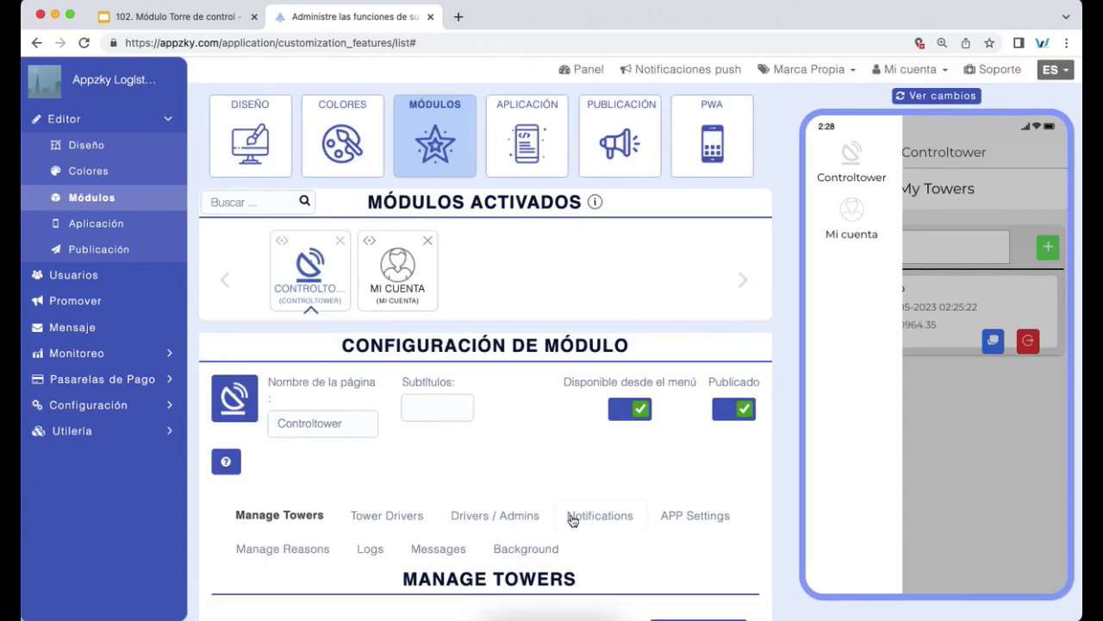
click(513, 515)
scroll(540, 487, down, 5)
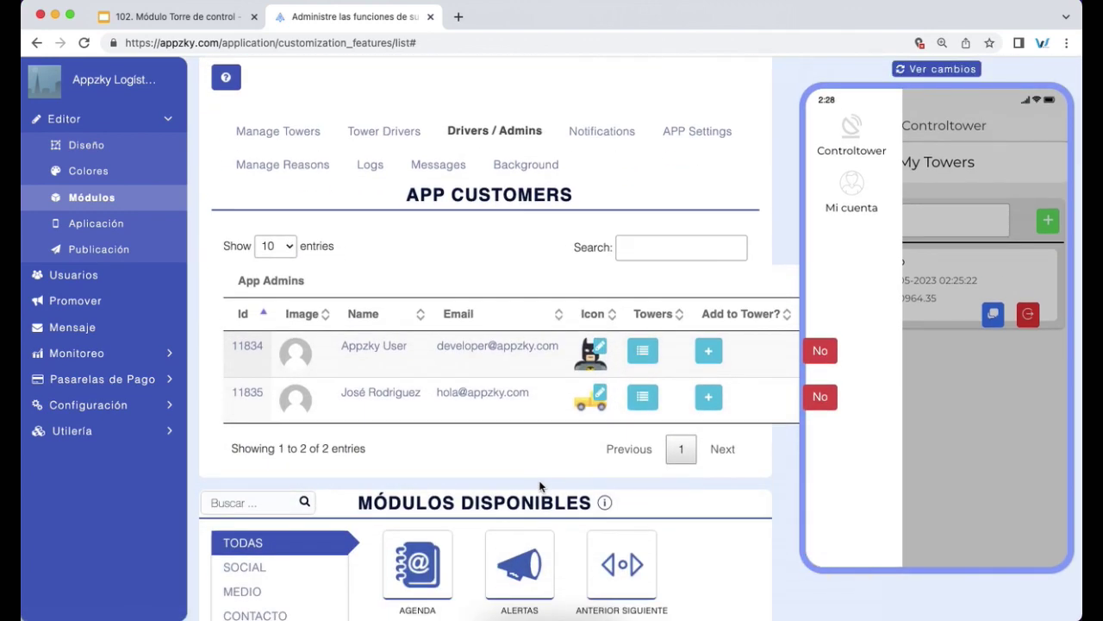
click(644, 396)
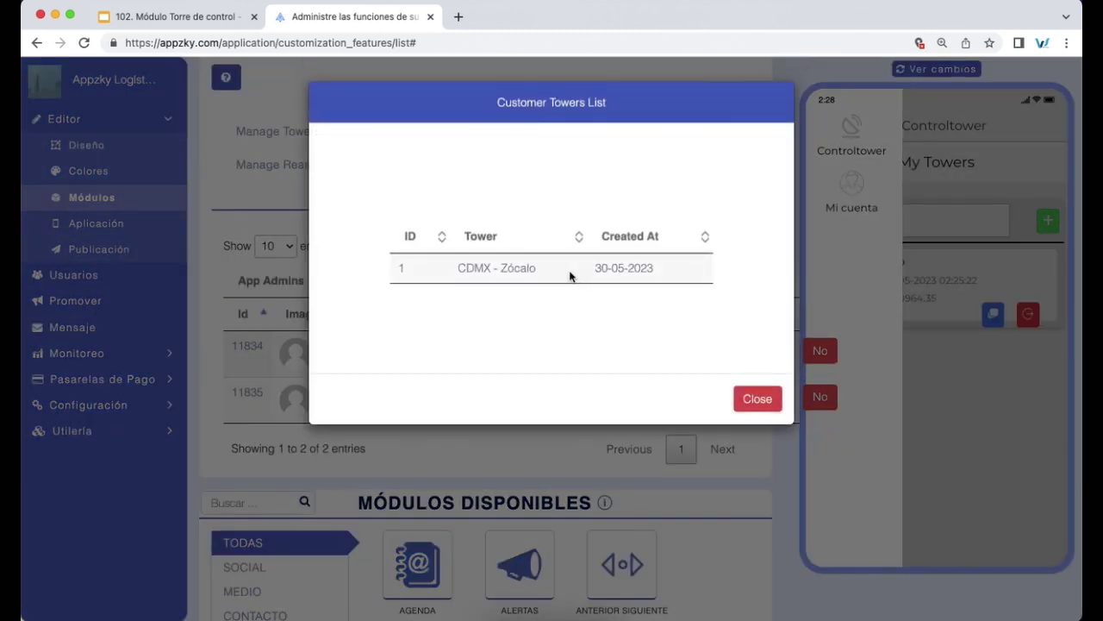
click(757, 399)
- Add the second app admin to the CDMX - Bosque de chapultepec tower and save
click(715, 397)
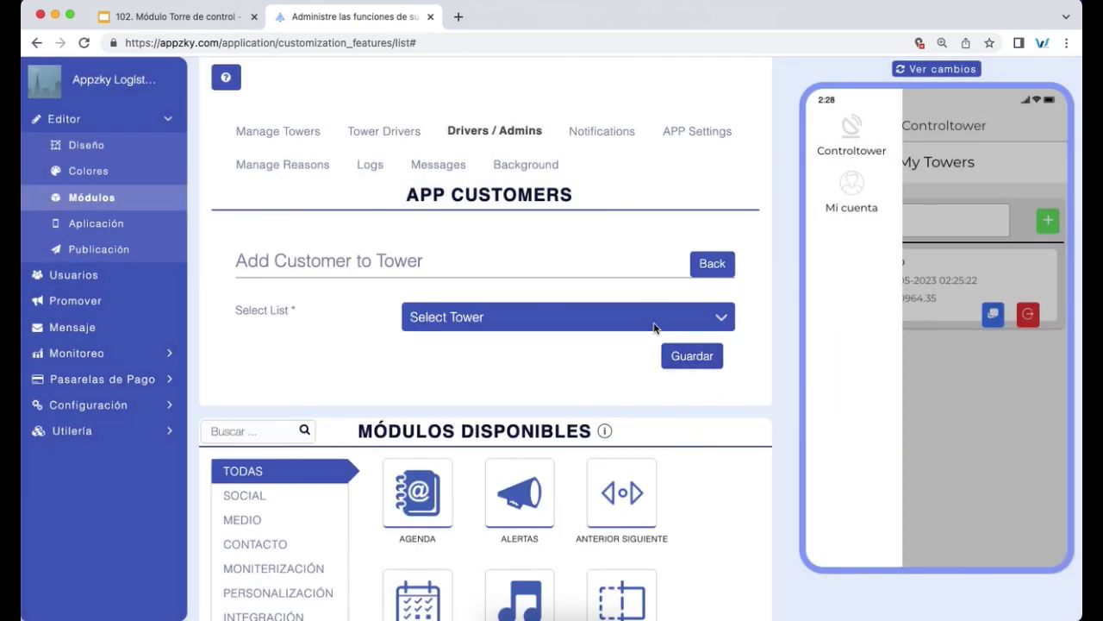
click(676, 323)
click(677, 339)
click(705, 355)
- Check the messaging slide, allow client chat management and client-to-client chat (Sí) for the CDMX - Zócalo tower in Appzky, and try to save
key(super+1)
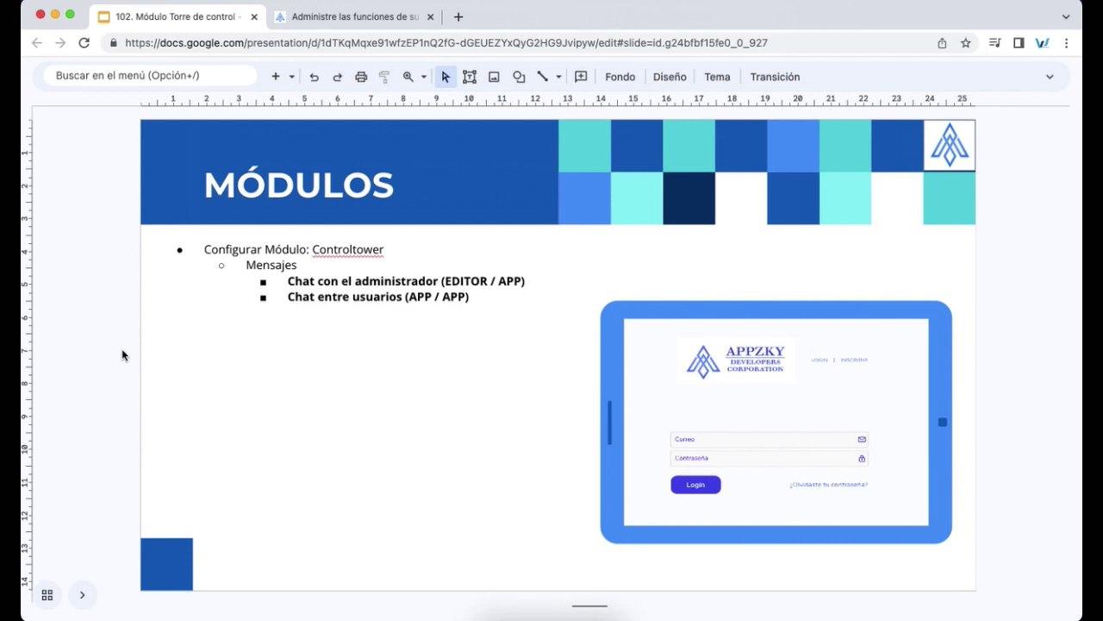
click(329, 18)
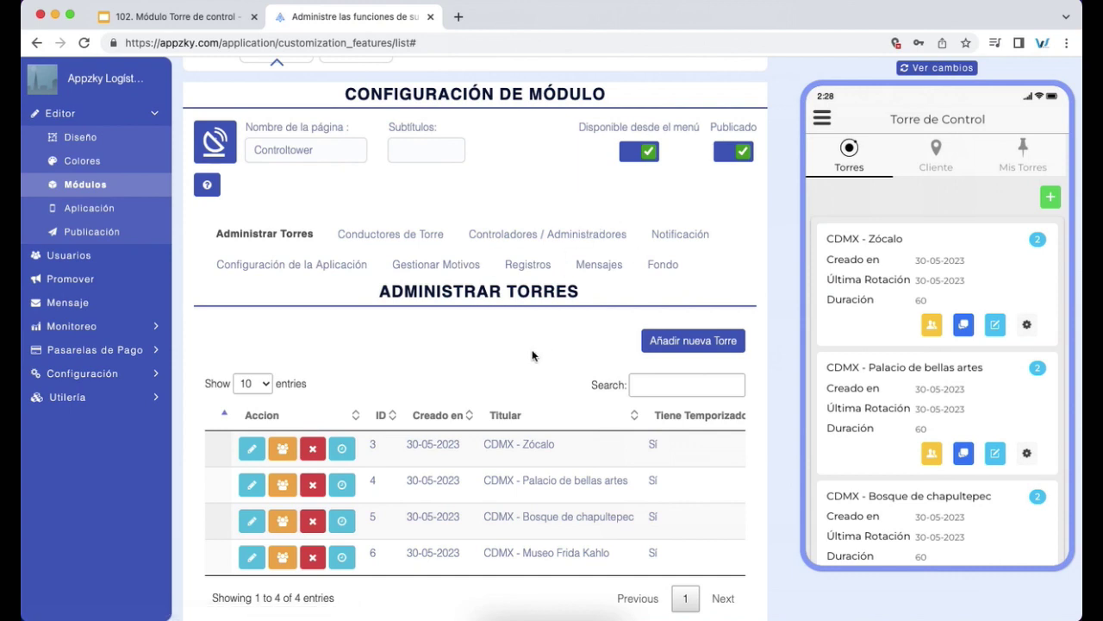
scroll(532, 354, down, 1)
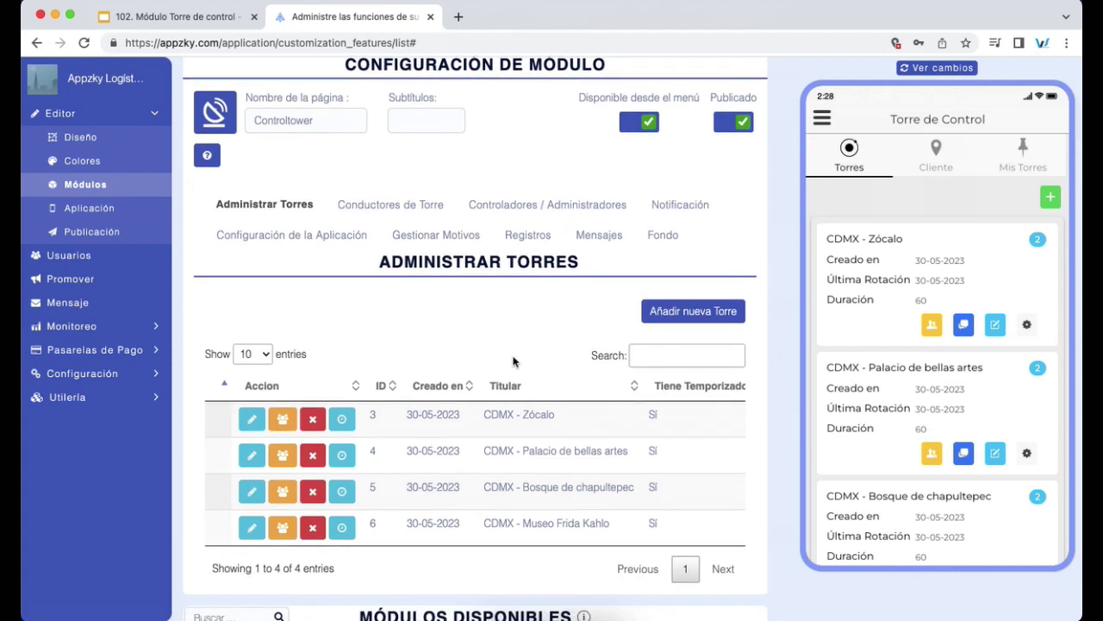
click(252, 419)
scroll(424, 342, down, 10)
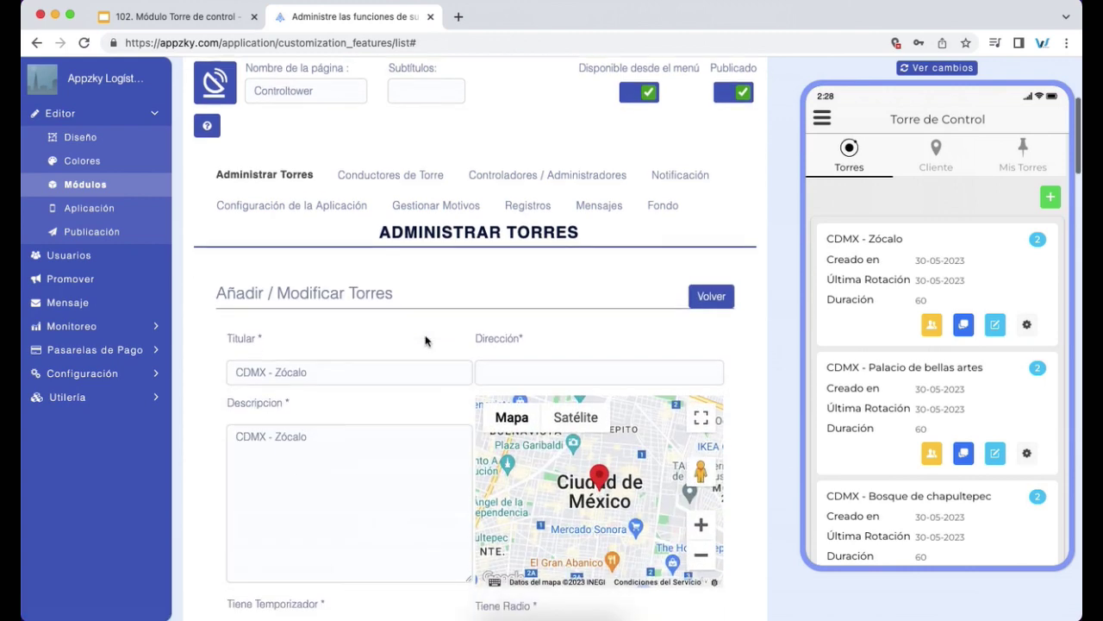
scroll(427, 336, up, 1)
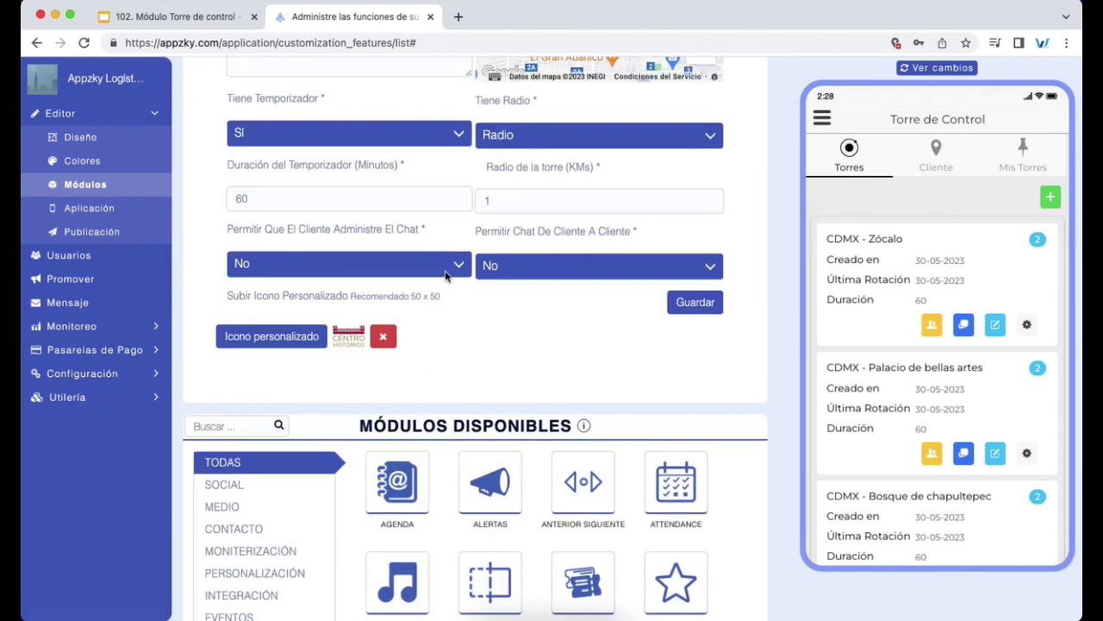
click(435, 267)
click(405, 292)
click(509, 274)
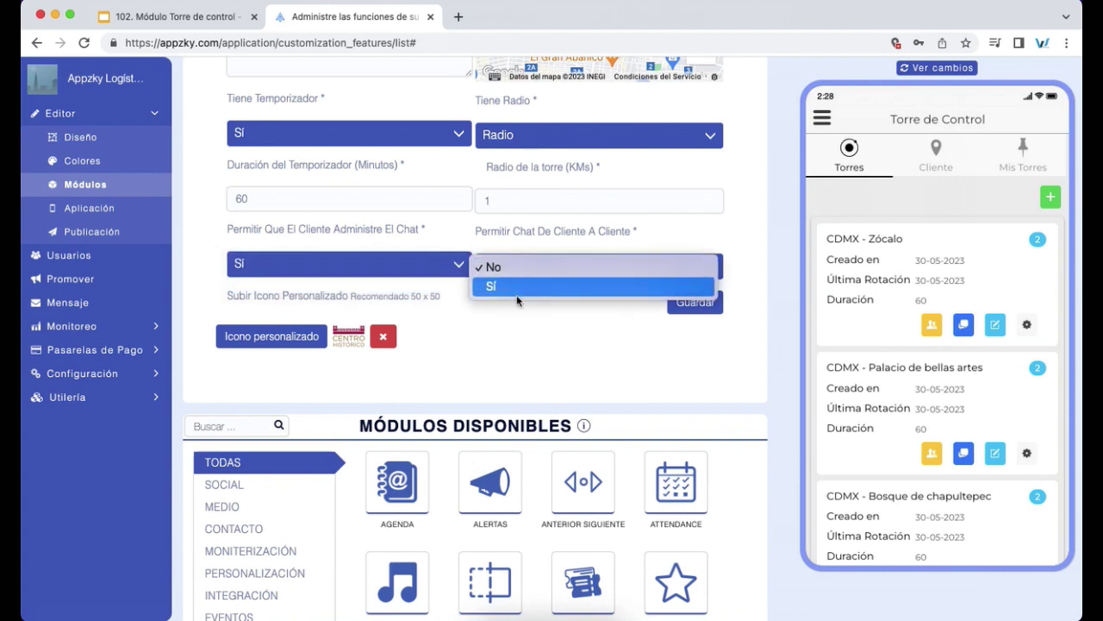
click(521, 299)
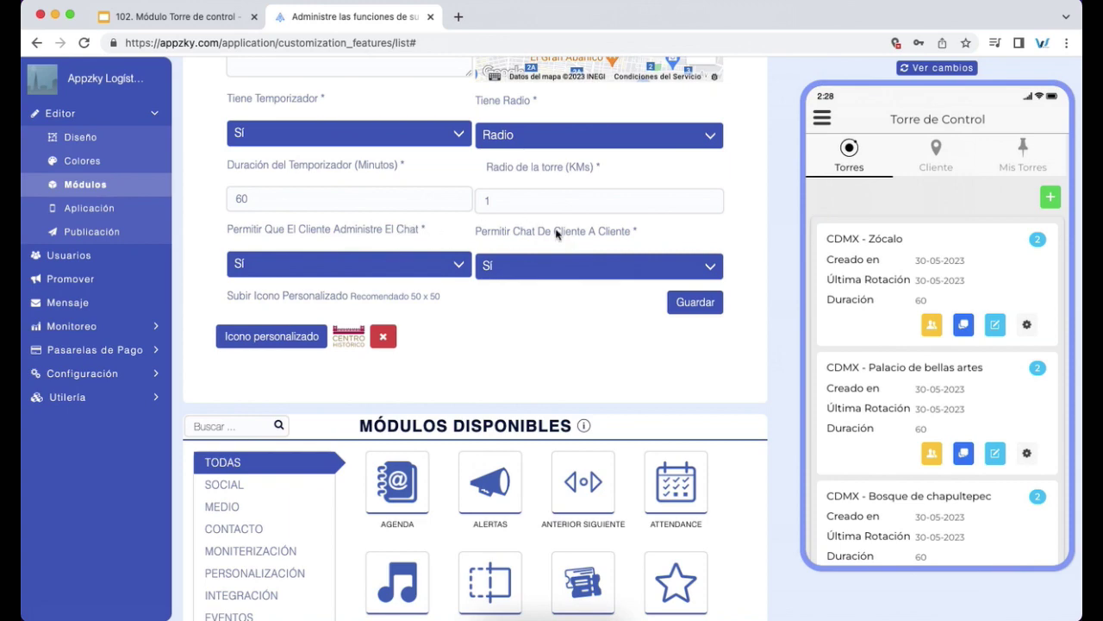
click(687, 303)
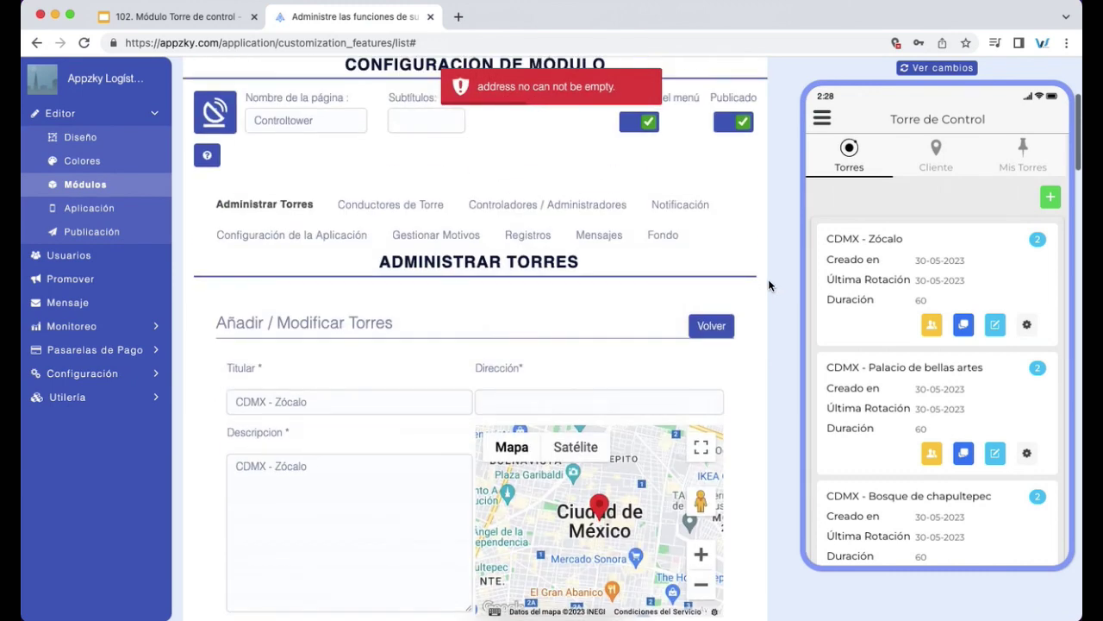
- Copy the tower's title into its Dirección field and choose the suggested Zócalo, Centro Histórico de la Ciudad de México address
double_click(302, 402)
key(super+c)
click(512, 402)
key(super+v)
click(560, 423)
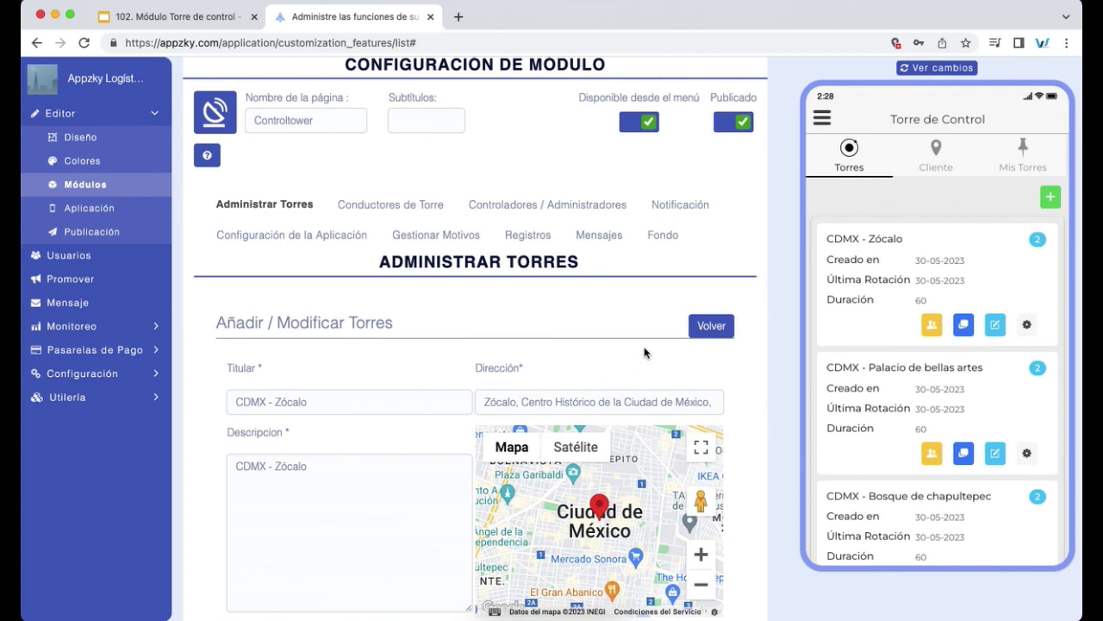
scroll(644, 352, down, 10)
click(776, 278)
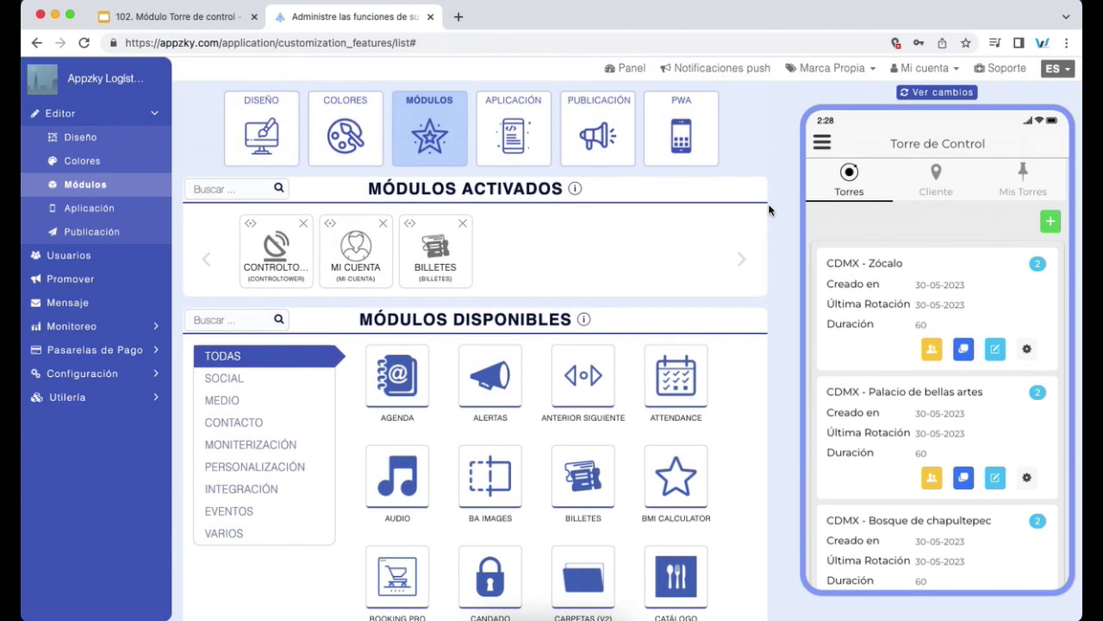
- Reopen the Controltower module's Mensajes section and select the second listed administrator and the CDMX - Zócalo tower
click(276, 265)
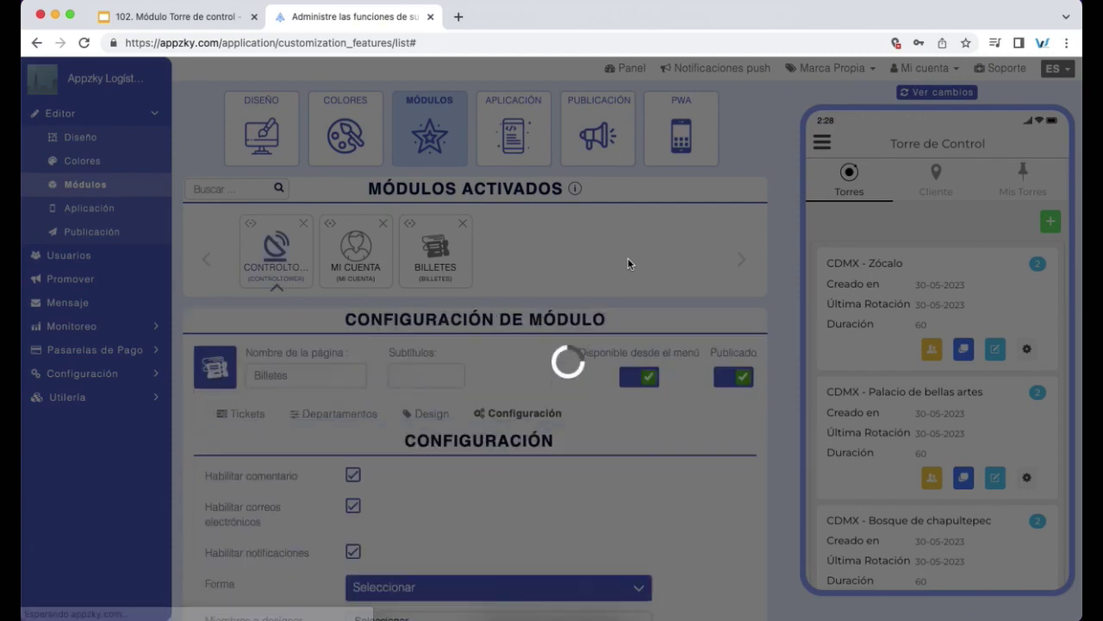
scroll(670, 274, down, 1)
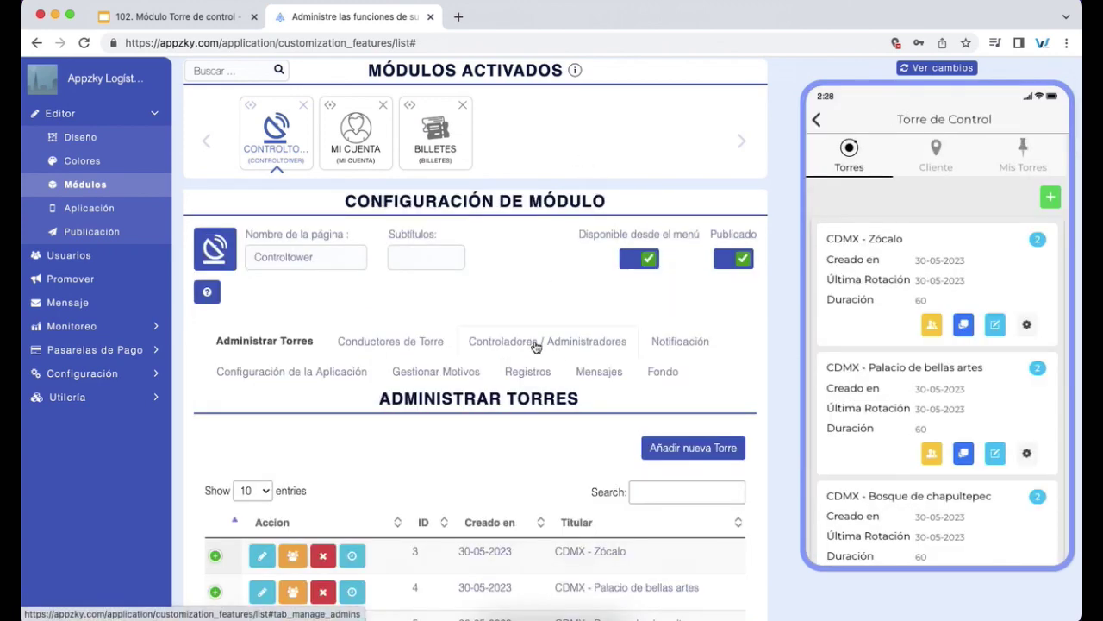
click(595, 371)
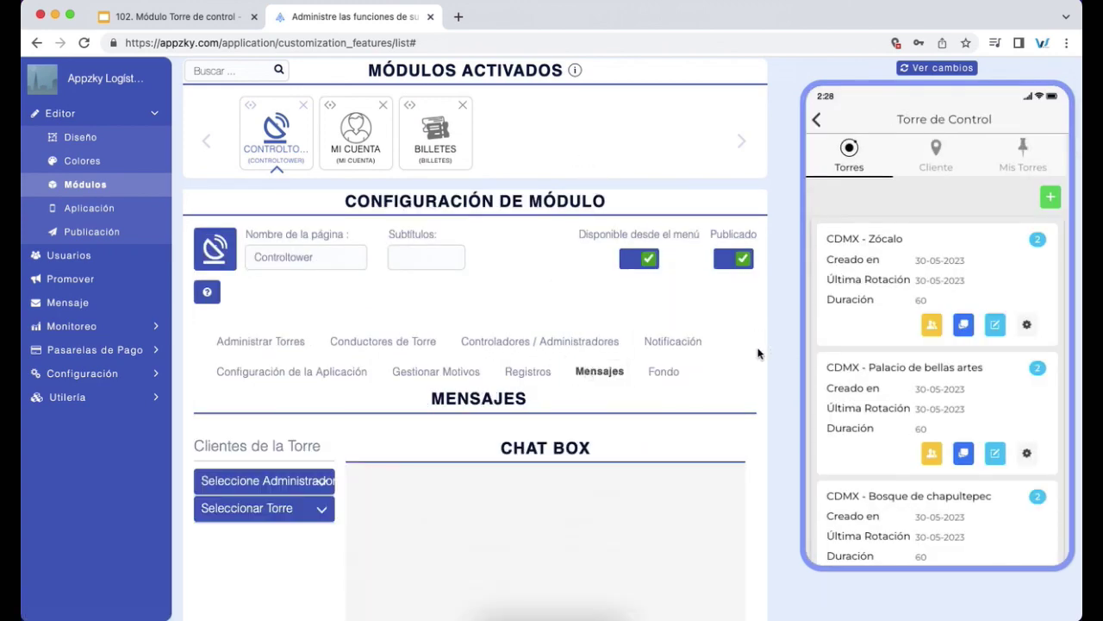
scroll(759, 353, down, 3)
click(305, 312)
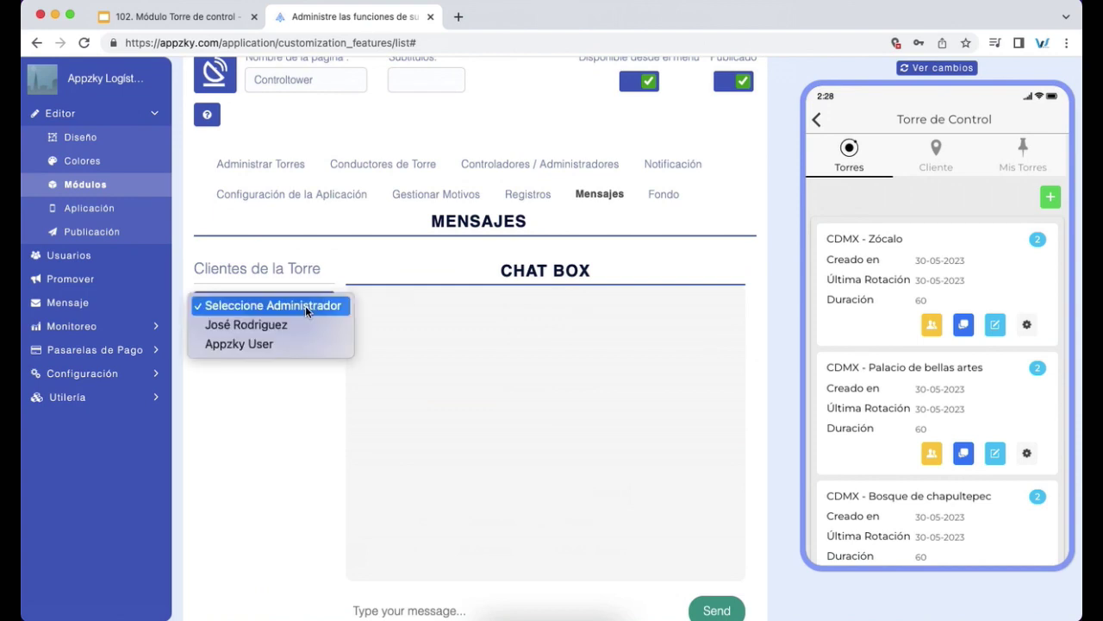
click(295, 343)
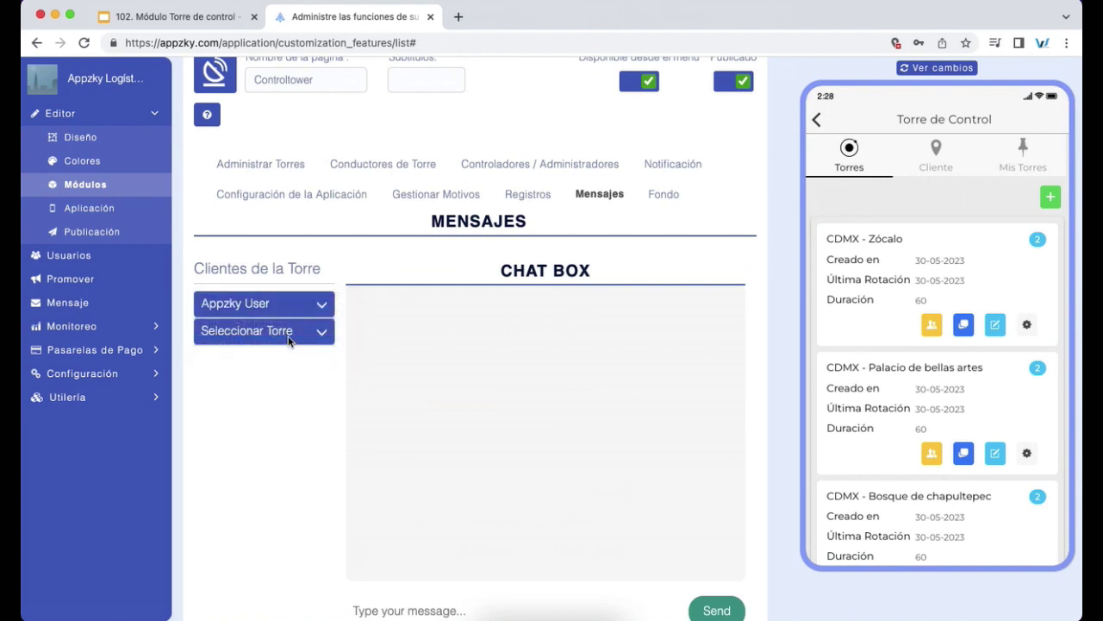
click(289, 341)
click(285, 352)
scroll(358, 278, down, 1)
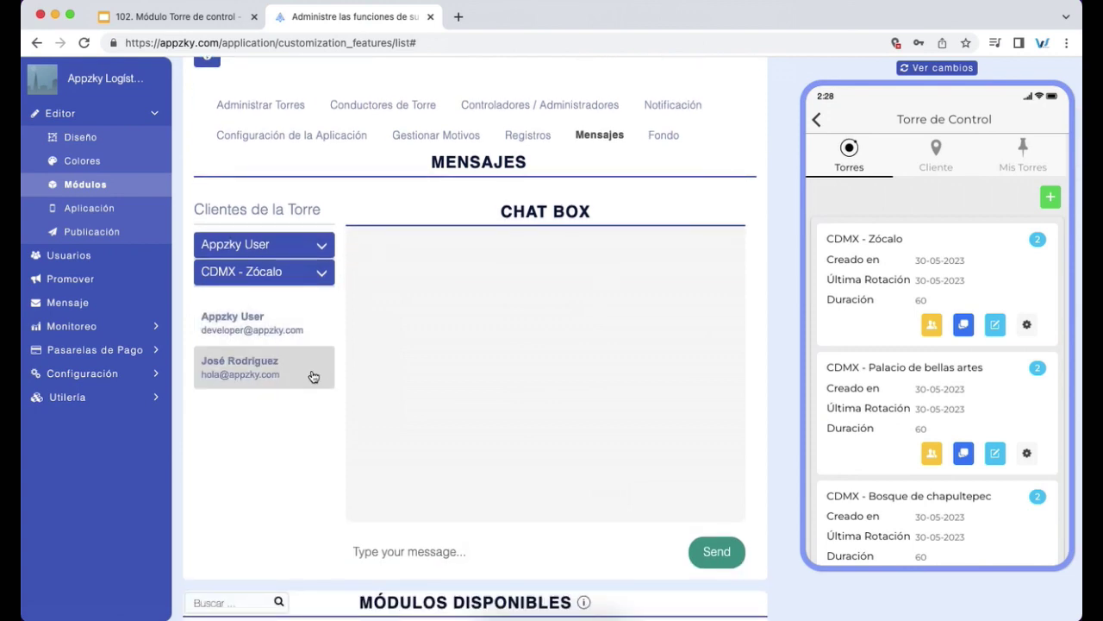
- Open the chat with the second tower client and send the message "Hola"
click(249, 373)
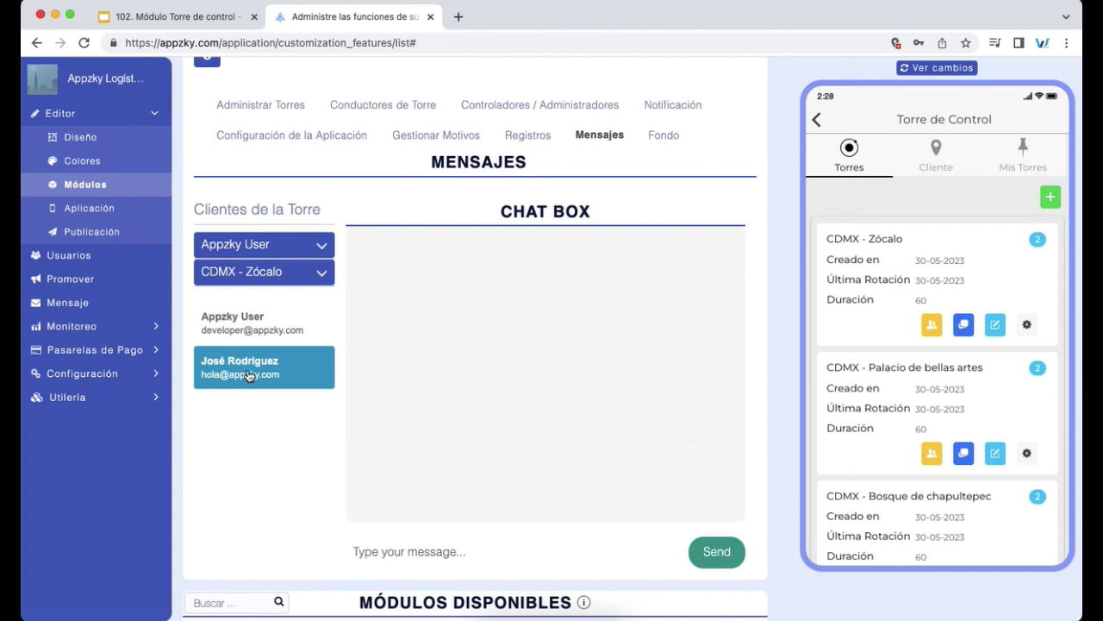
click(445, 546)
text(Hola)
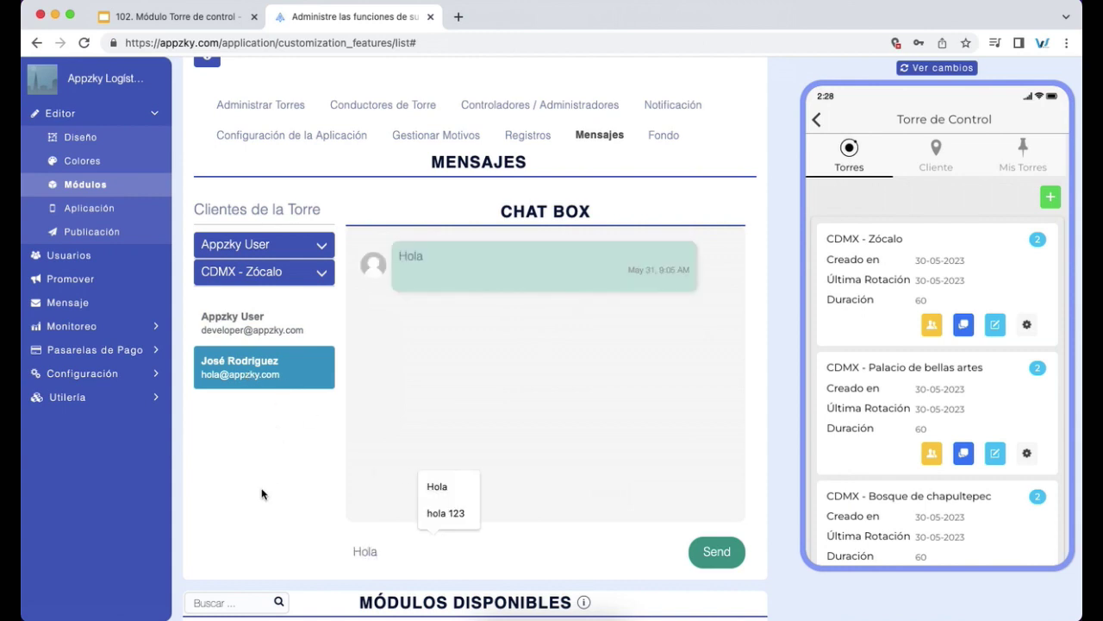
click(727, 562)
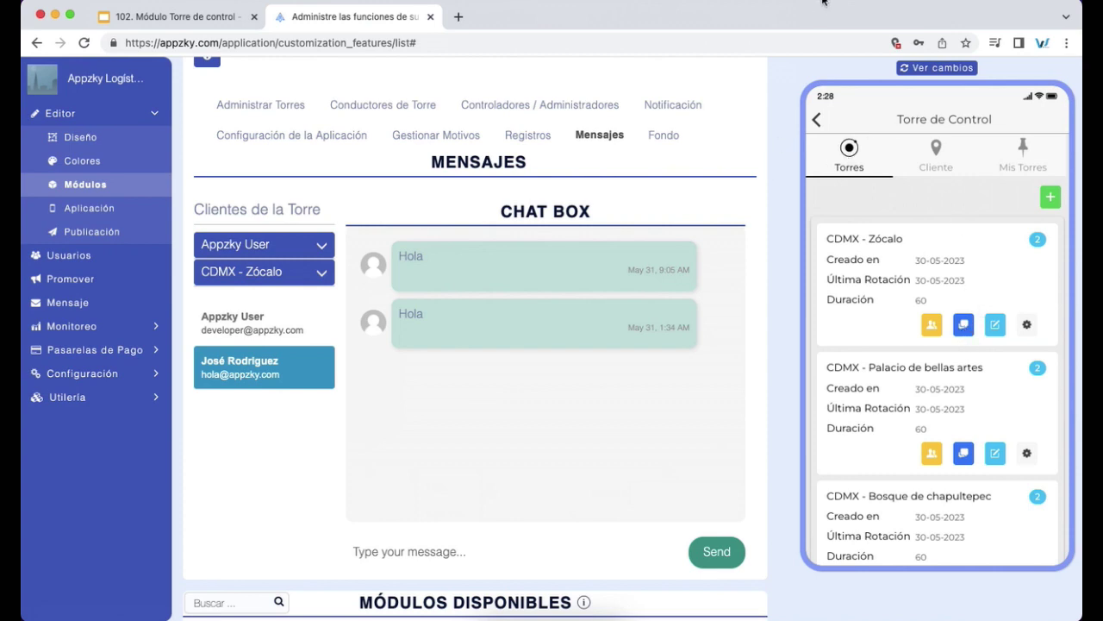
- Check the slide with the background image sizes, return to Appzky and examine the Controltower module's Fondo section
click(197, 11)
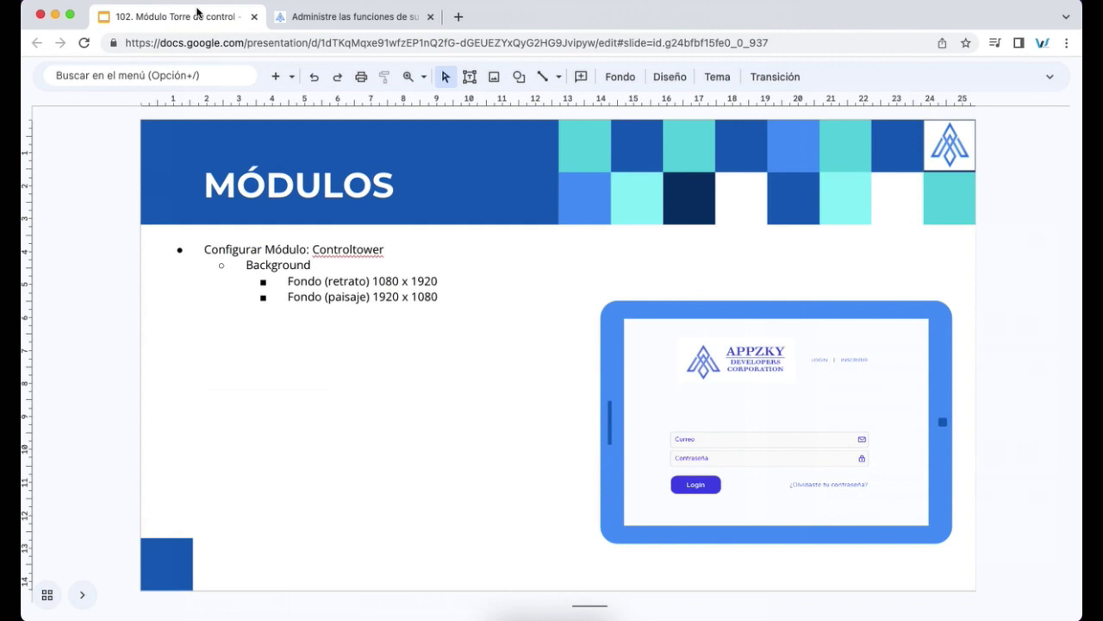
click(324, 21)
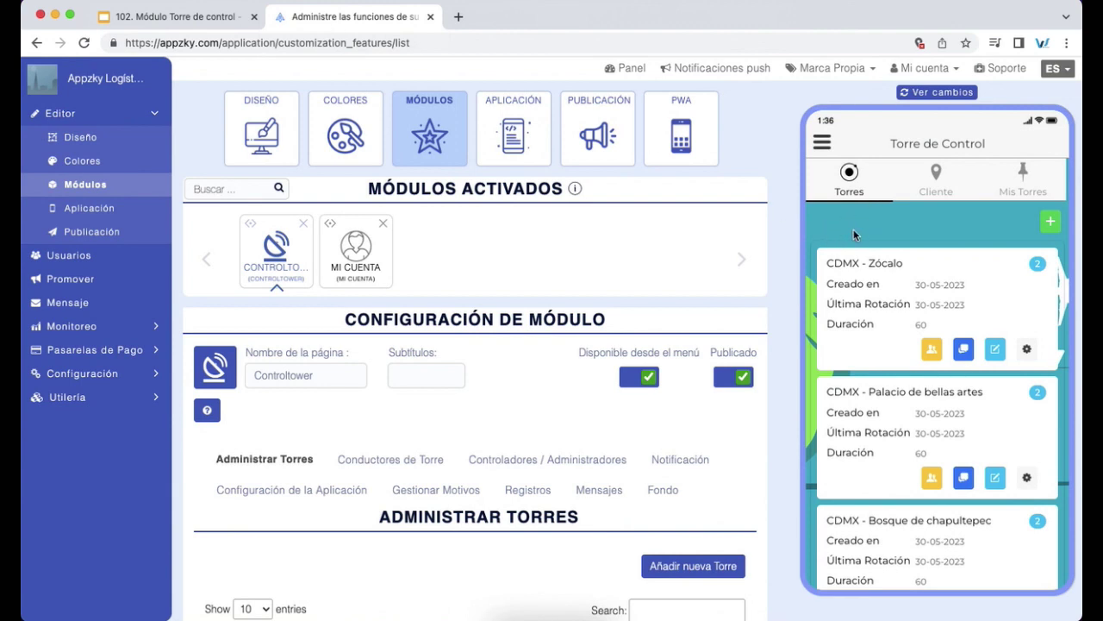
click(663, 488)
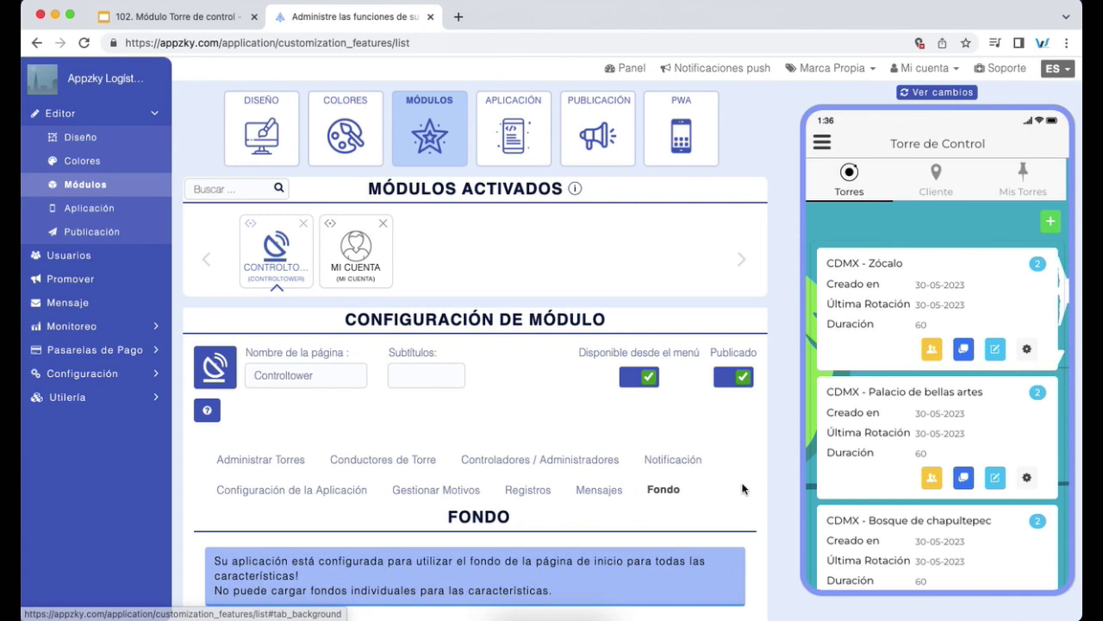
scroll(743, 489, down, 1)
scroll(742, 488, down, 5)
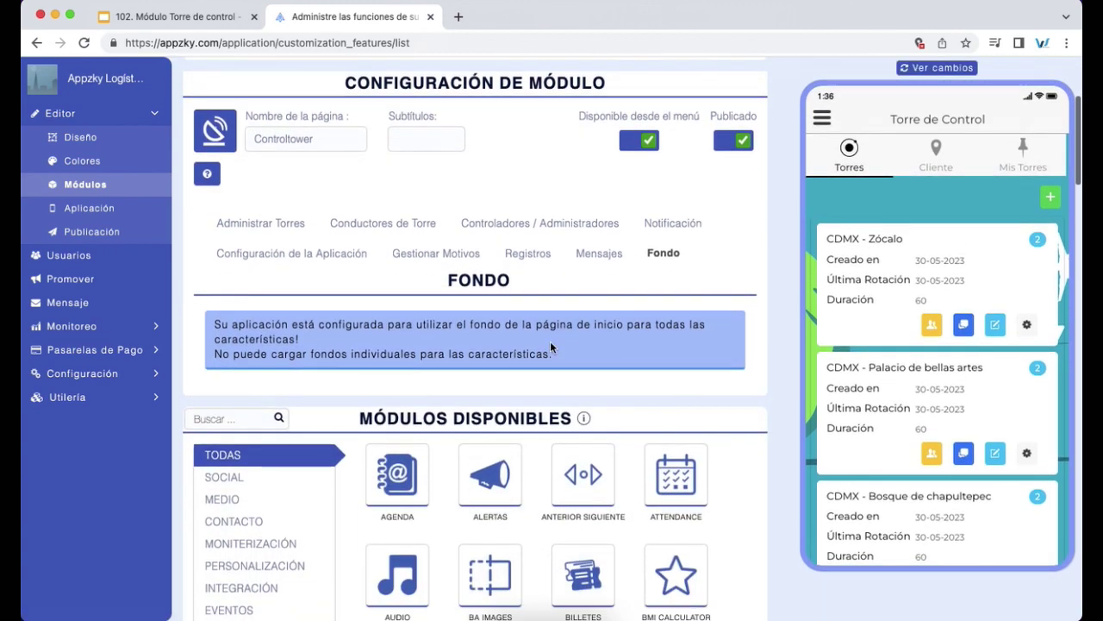
click(431, 345)
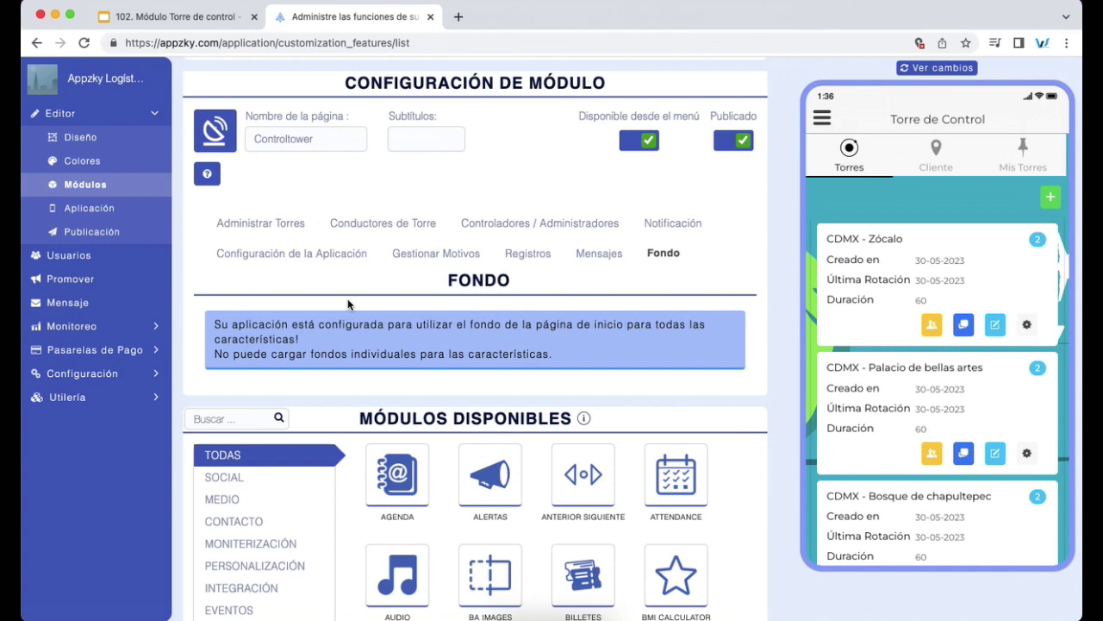
- Open the app's Diseño page in a separate browser tab and disable the home image as background for all functions
super+click(81, 137)
click(475, 18)
click(385, 26)
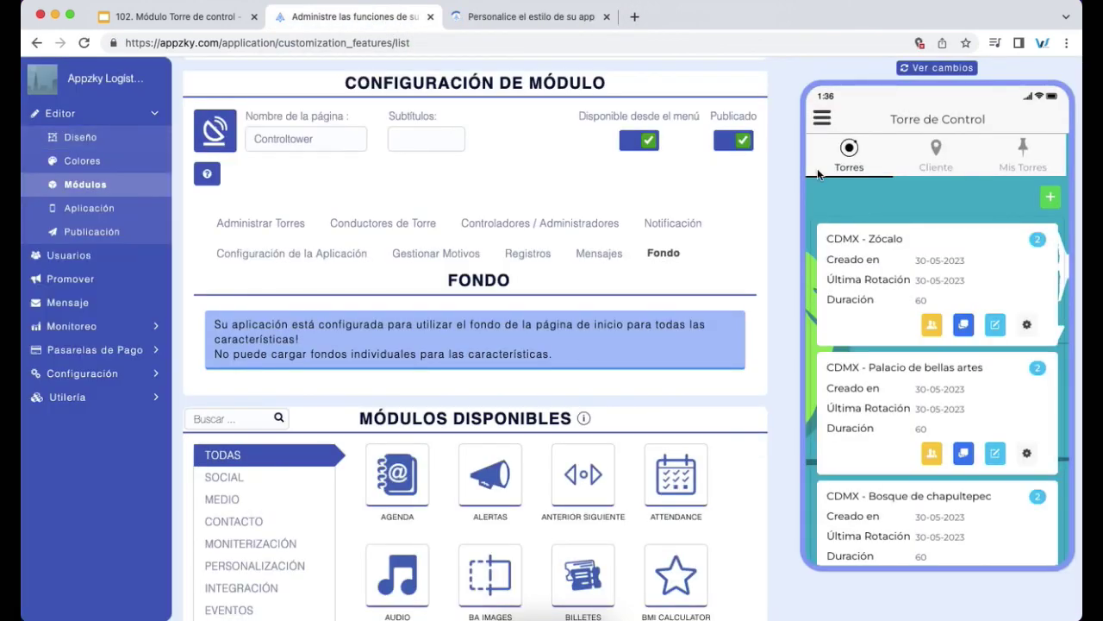
click(552, 17)
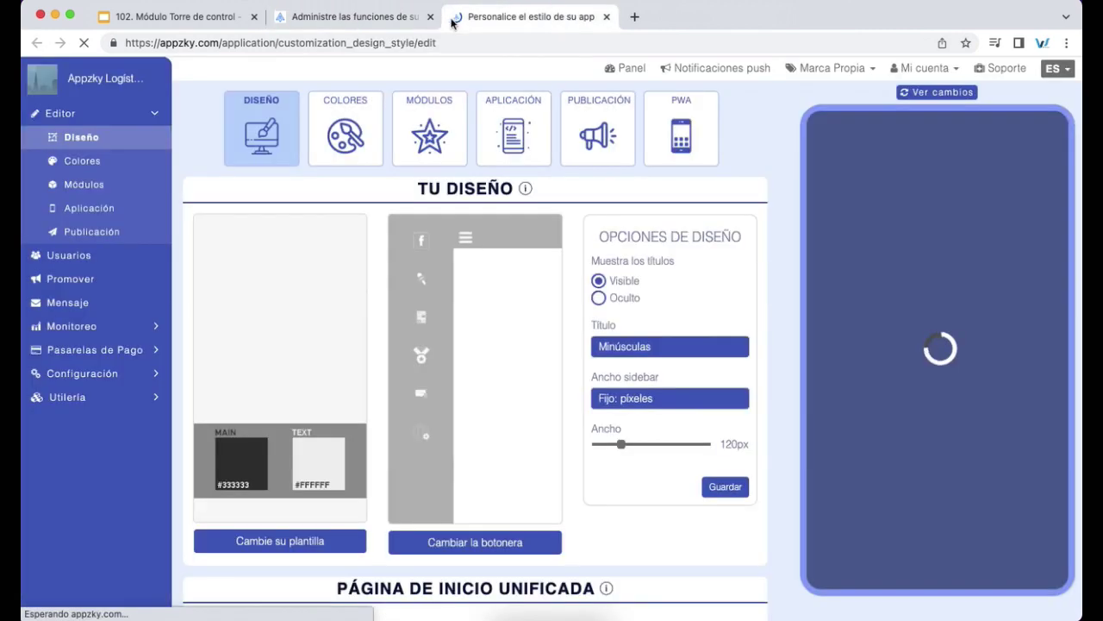
scroll(748, 157, down, 10)
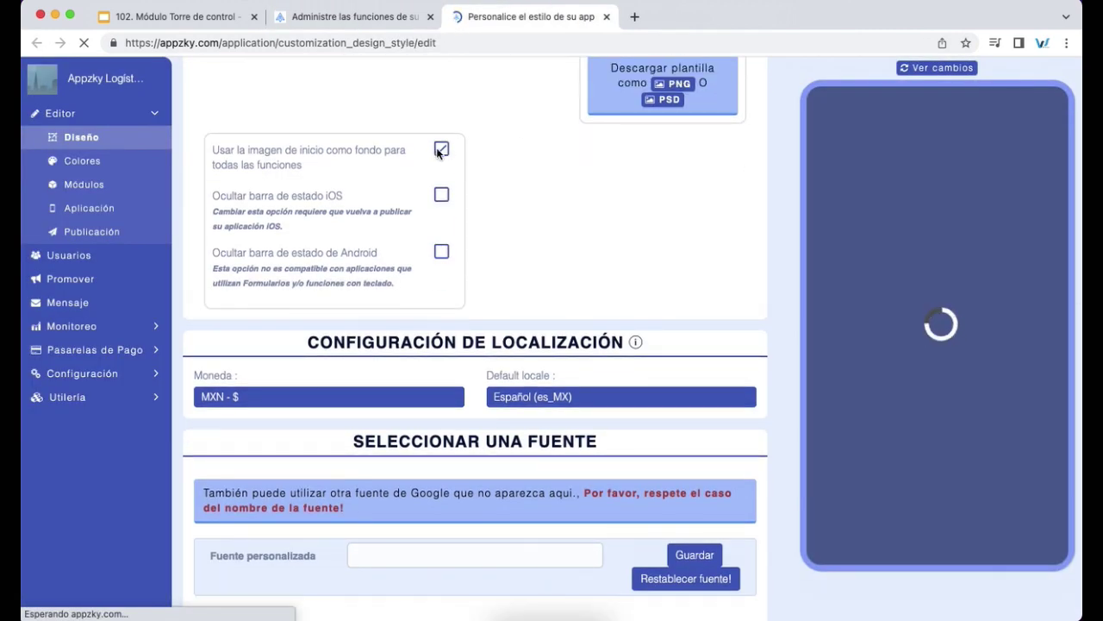
click(441, 151)
- Reload the Módulos page and check the slide with the background image sizes and the app preview's menu
click(389, 21)
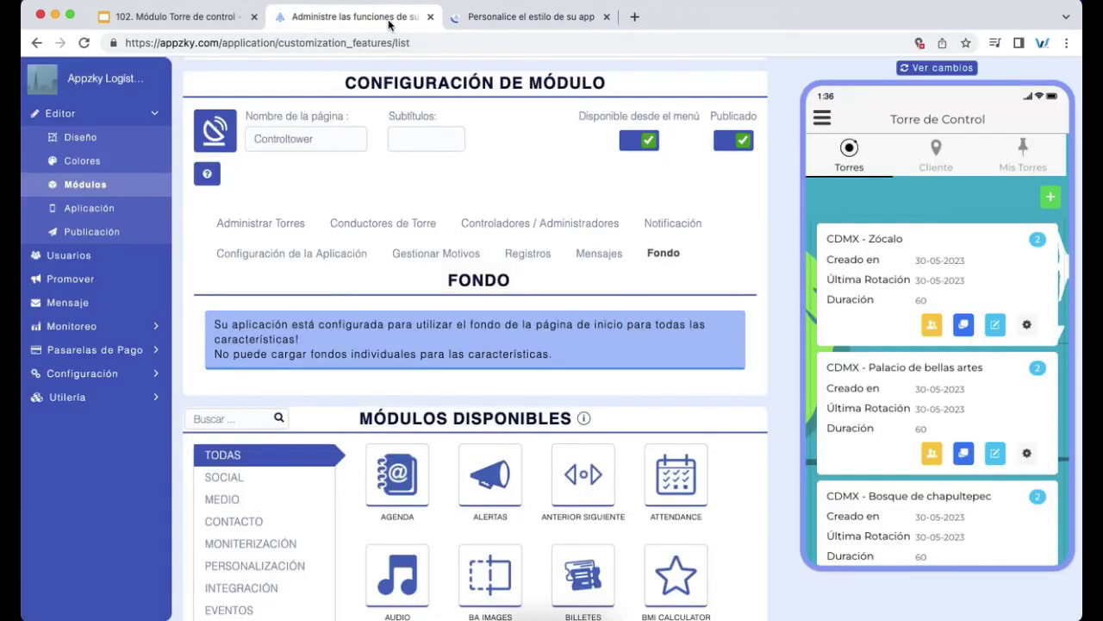
click(84, 42)
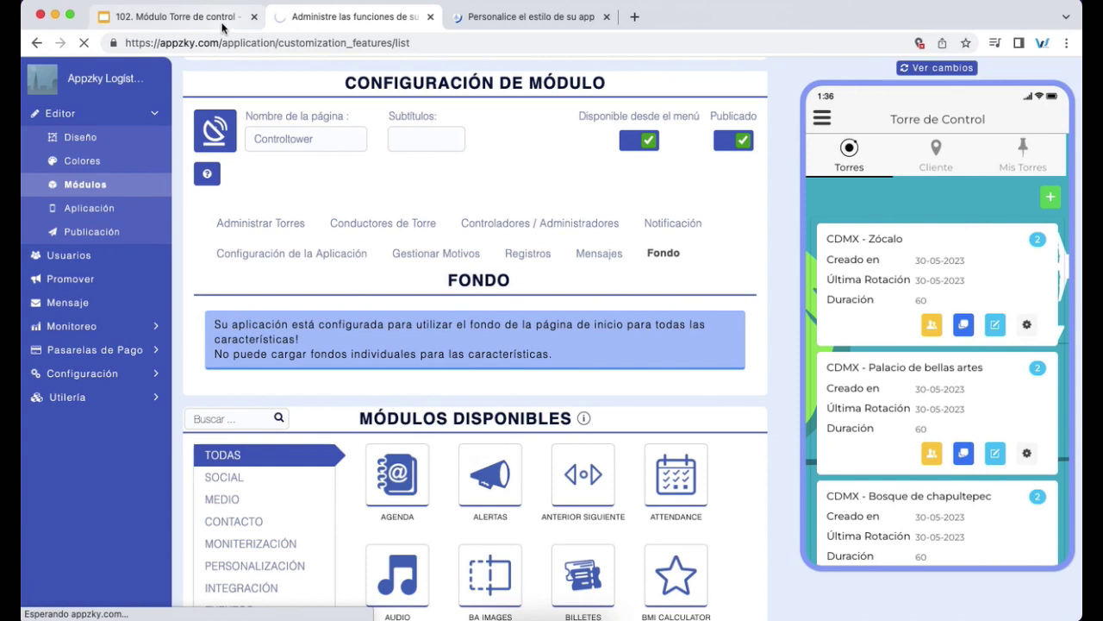
click(223, 28)
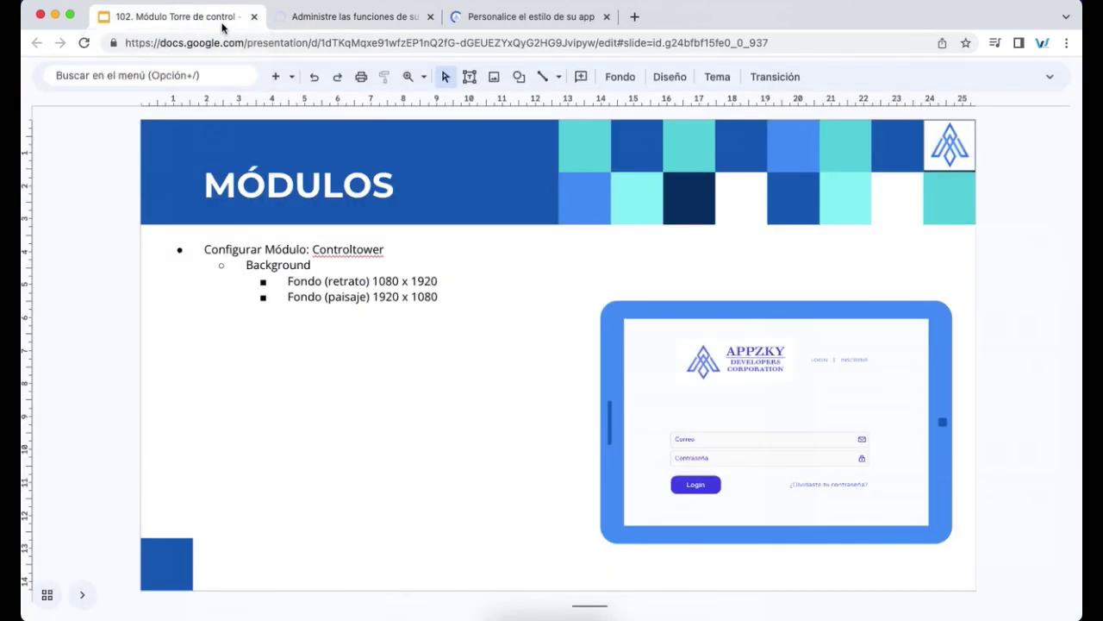
click(299, 24)
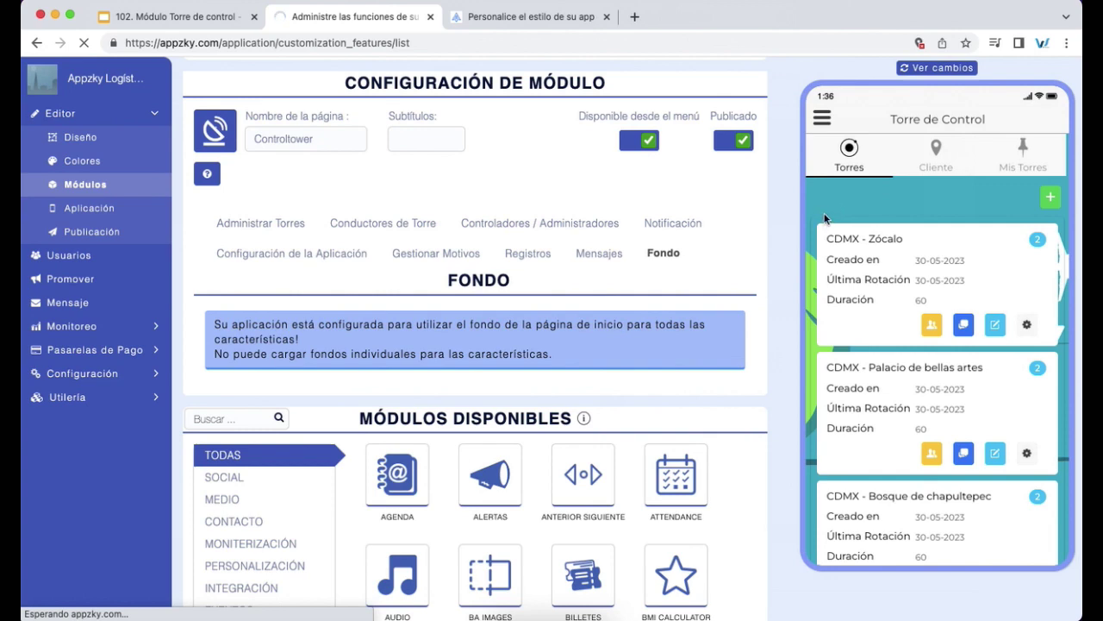
click(822, 118)
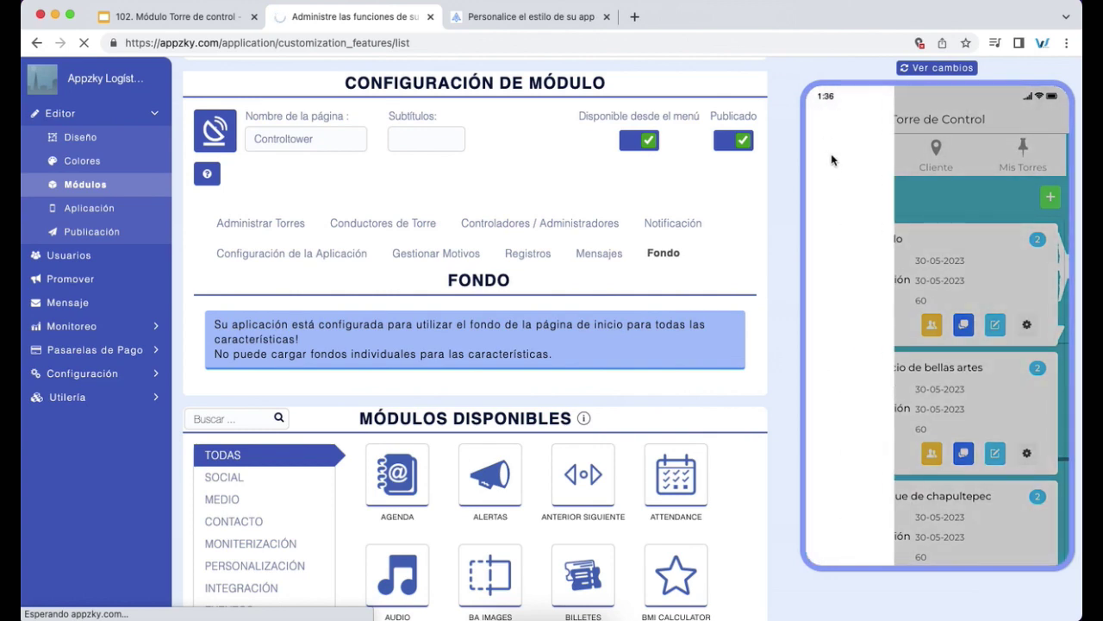
click(937, 213)
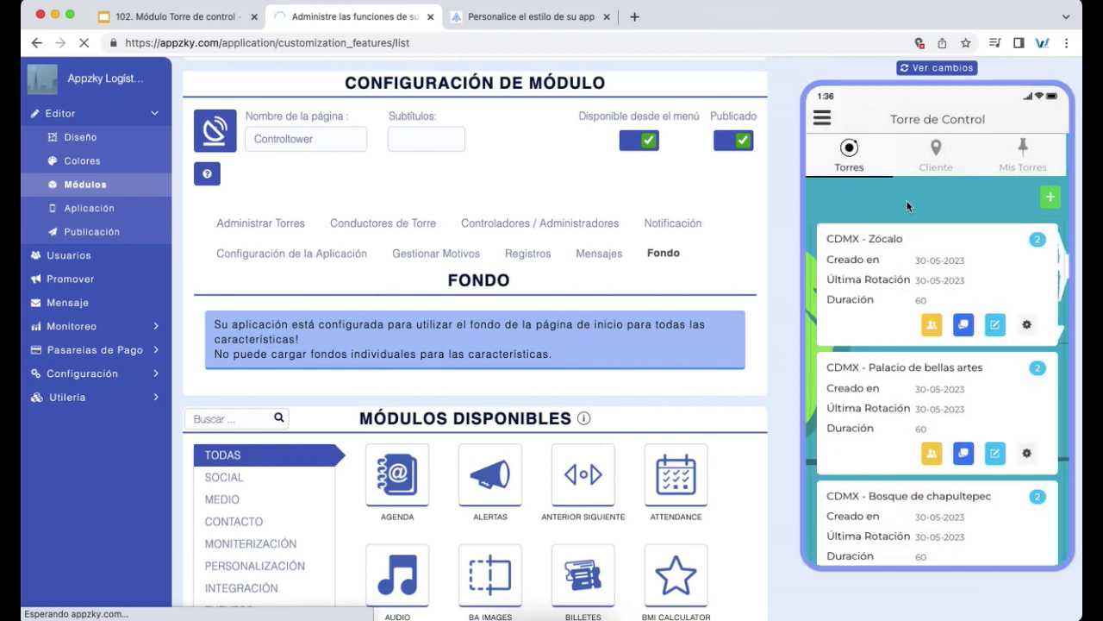
- Compare the unified home page image and app preview in Diseño with the Módulos page
click(569, 21)
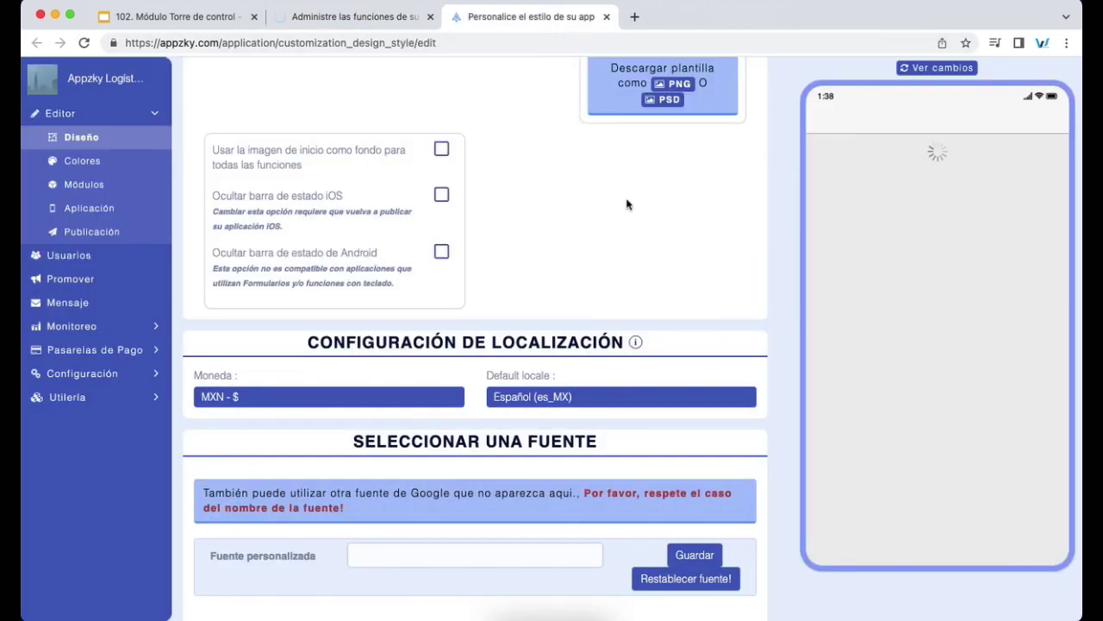
scroll(626, 204, up, 6)
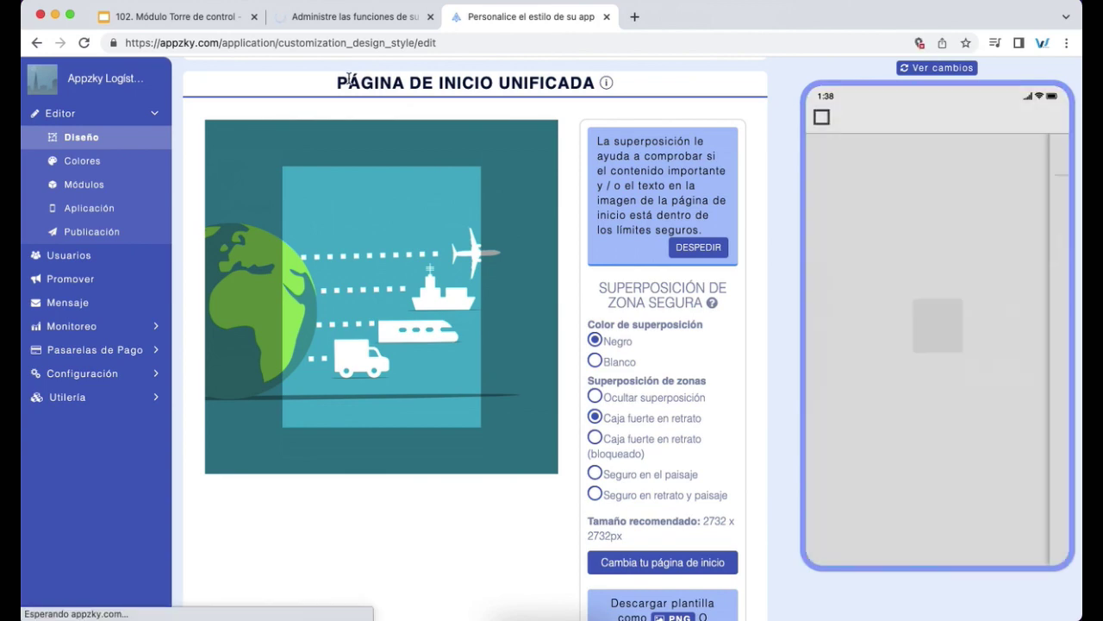
click(387, 18)
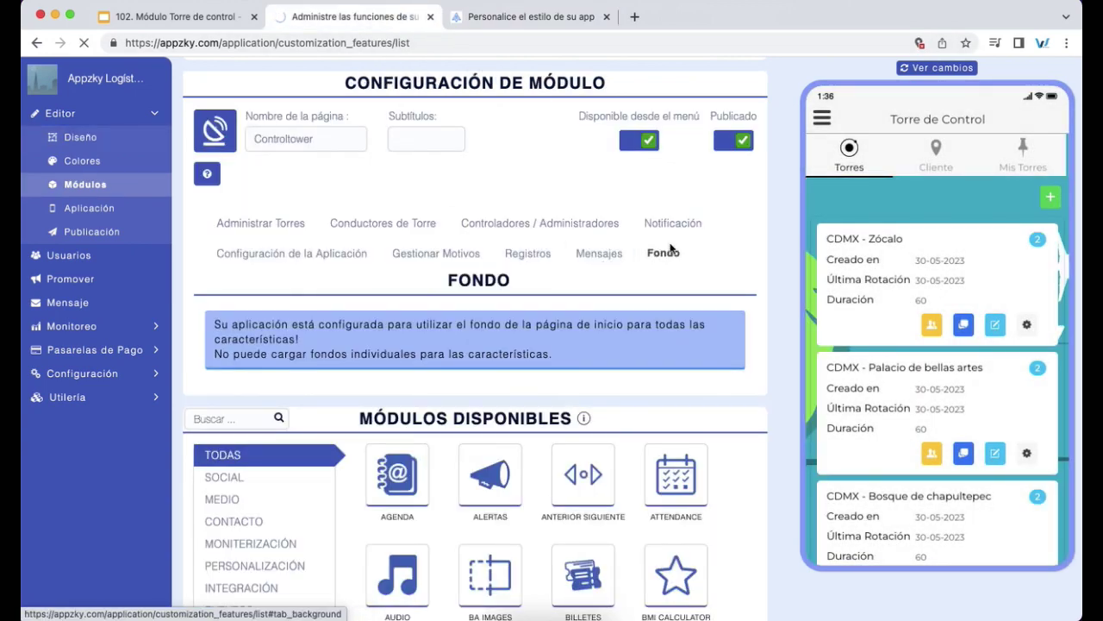
click(561, 19)
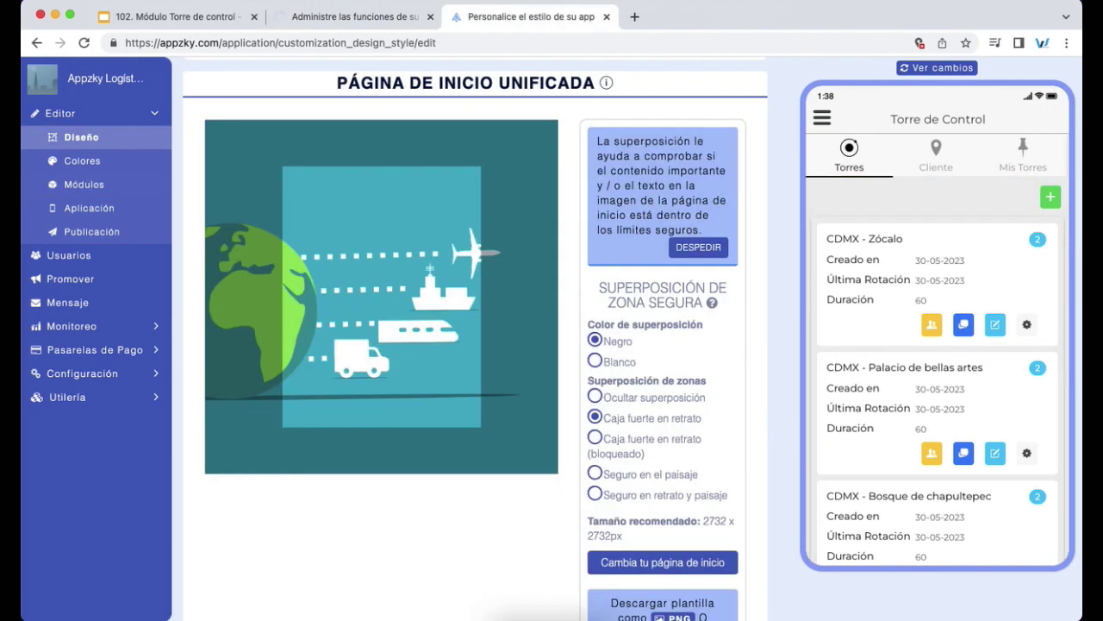
click(383, 19)
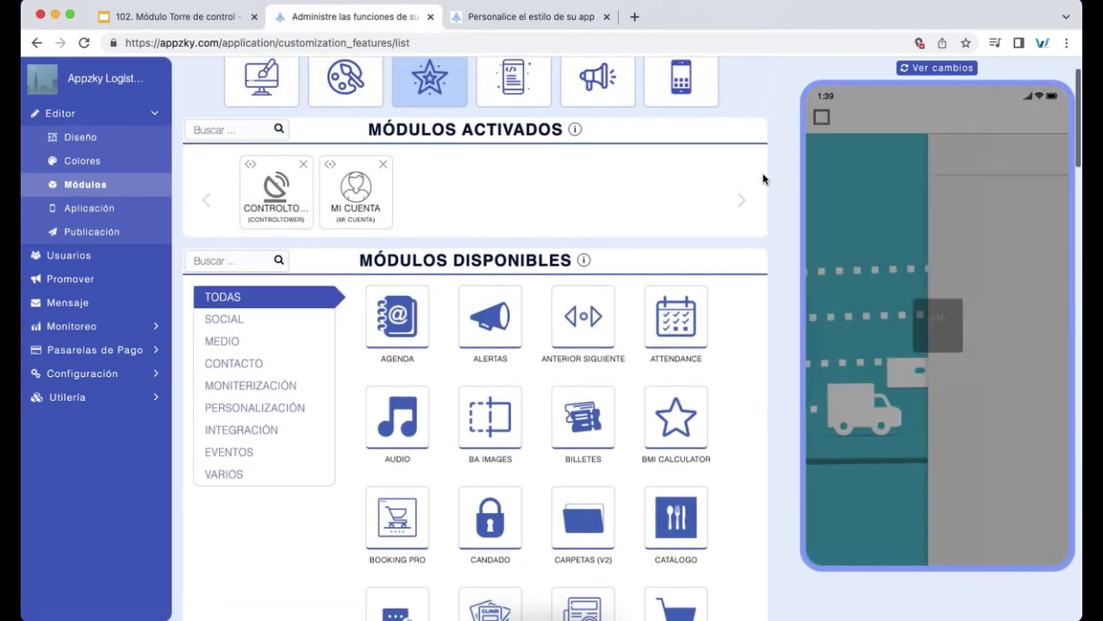
- Reopen the Controltower module, recheck the home image background option in Diseño, and display the module's Fondo section
click(280, 189)
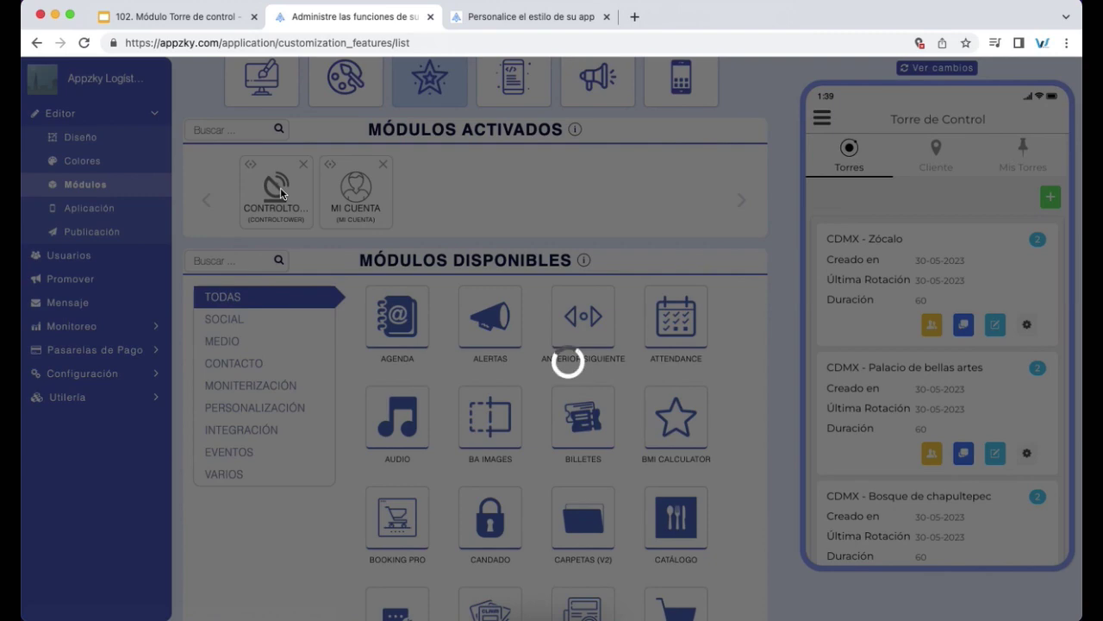
click(516, 19)
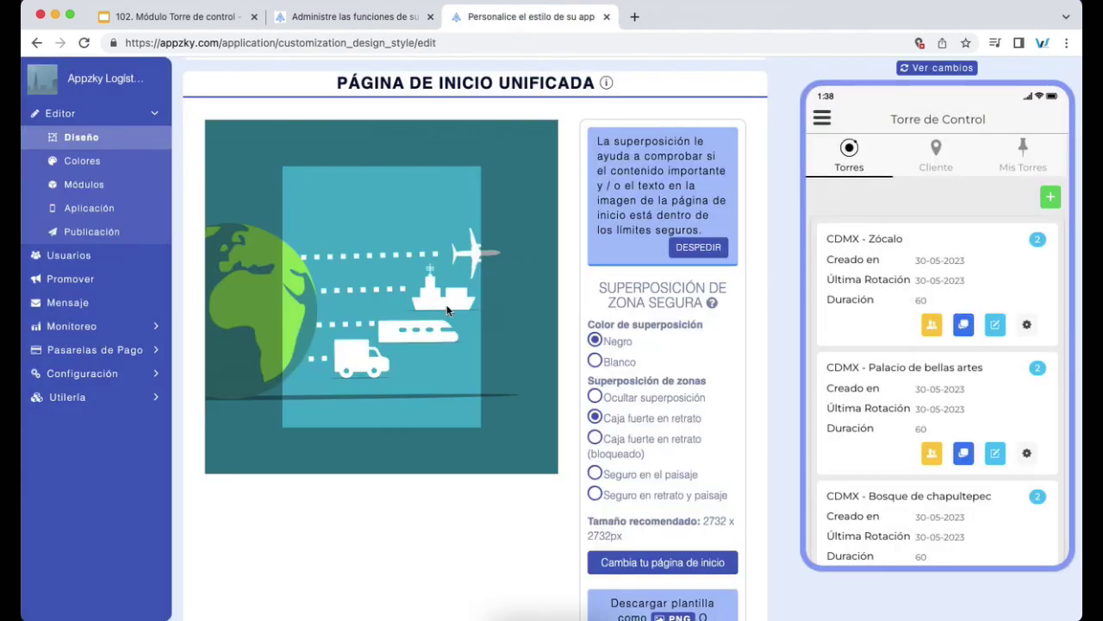
scroll(447, 310, down, 6)
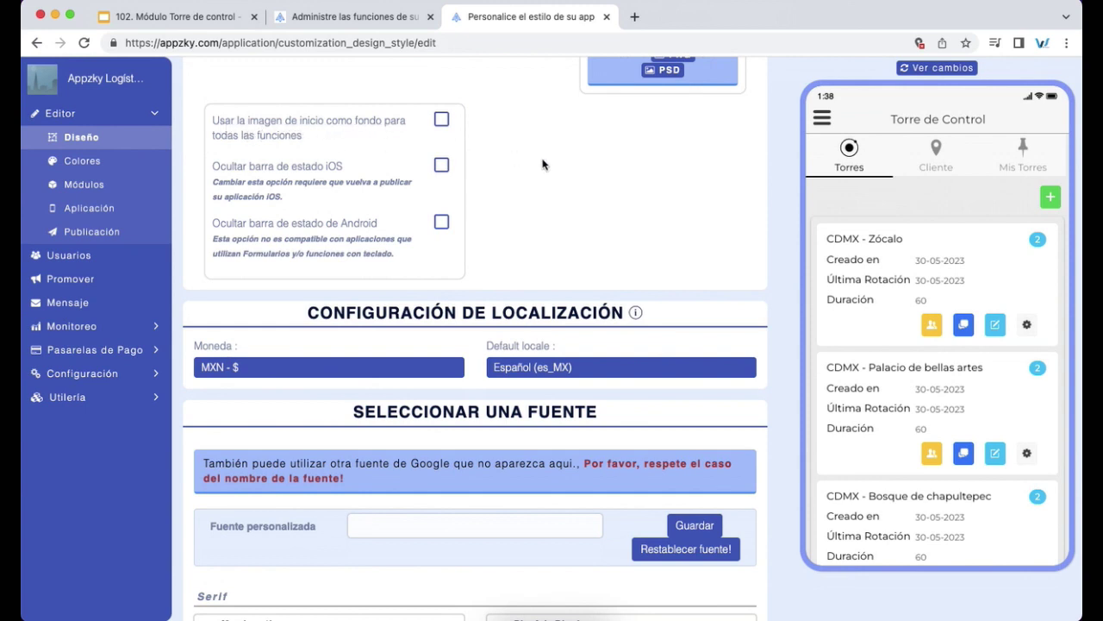
click(397, 18)
click(660, 431)
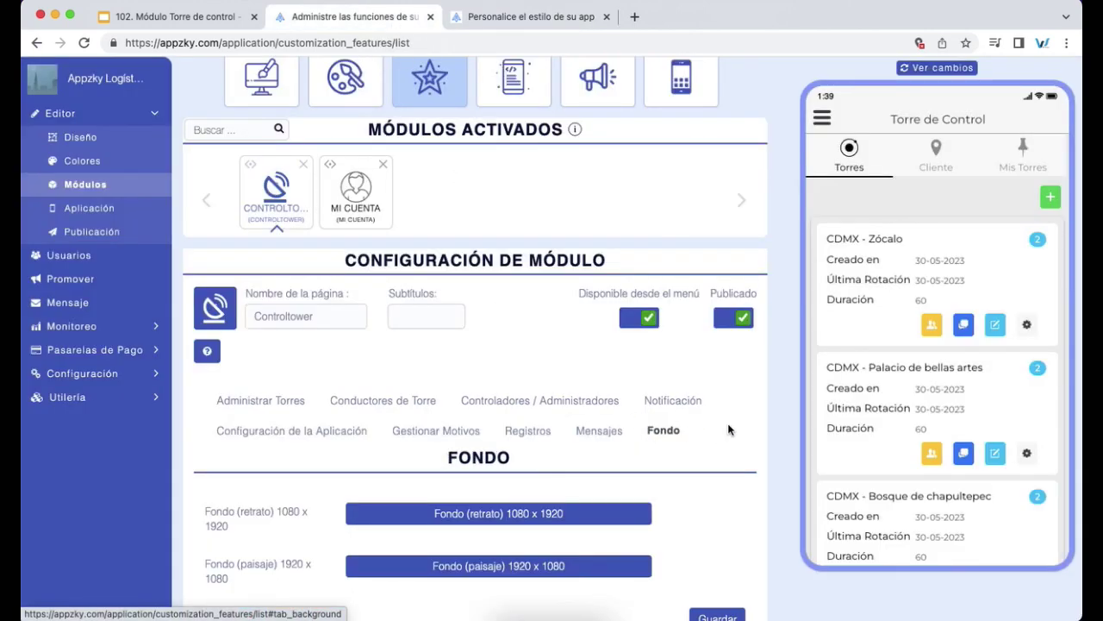
scroll(728, 430, down, 4)
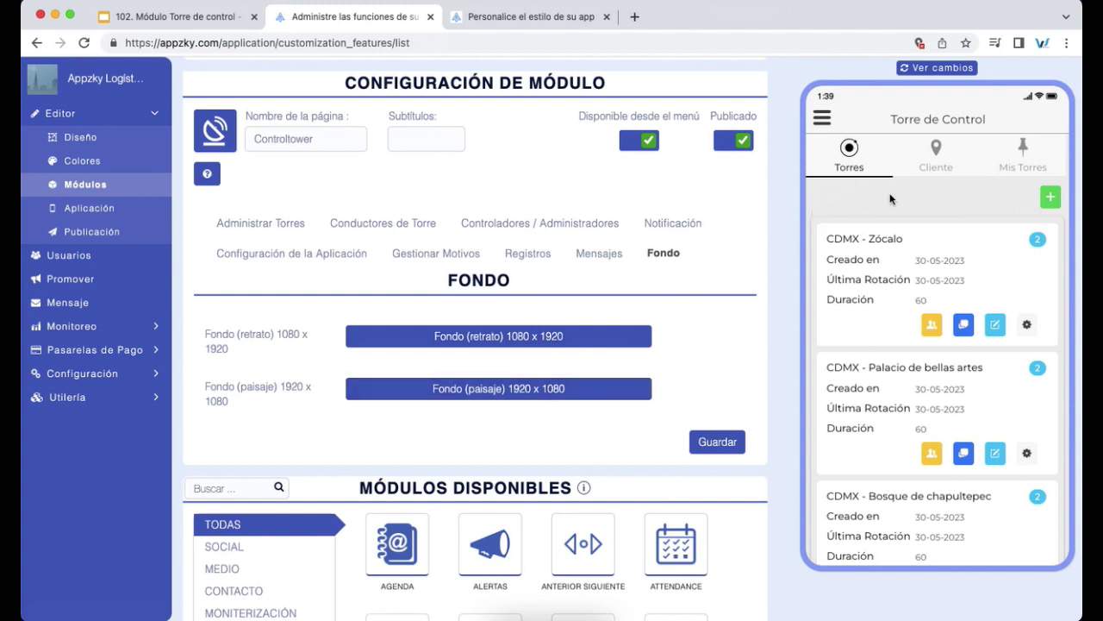
- Check the Logs slide, open the Controltower module's Registros section and view its client filter choices
key(ctrl+shift+Tab)
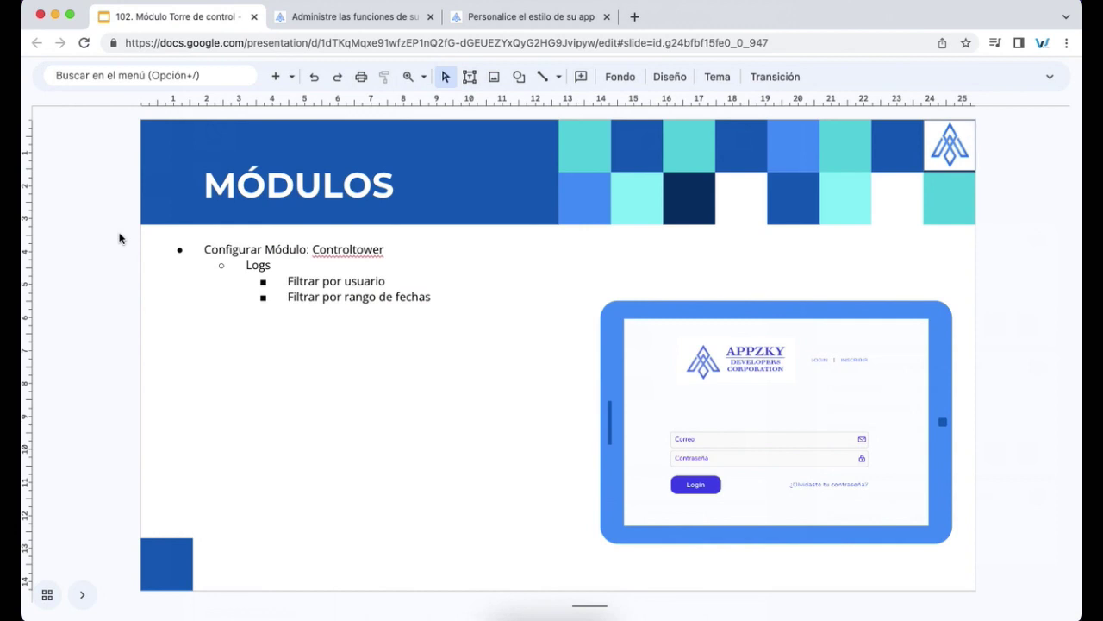
click(441, 17)
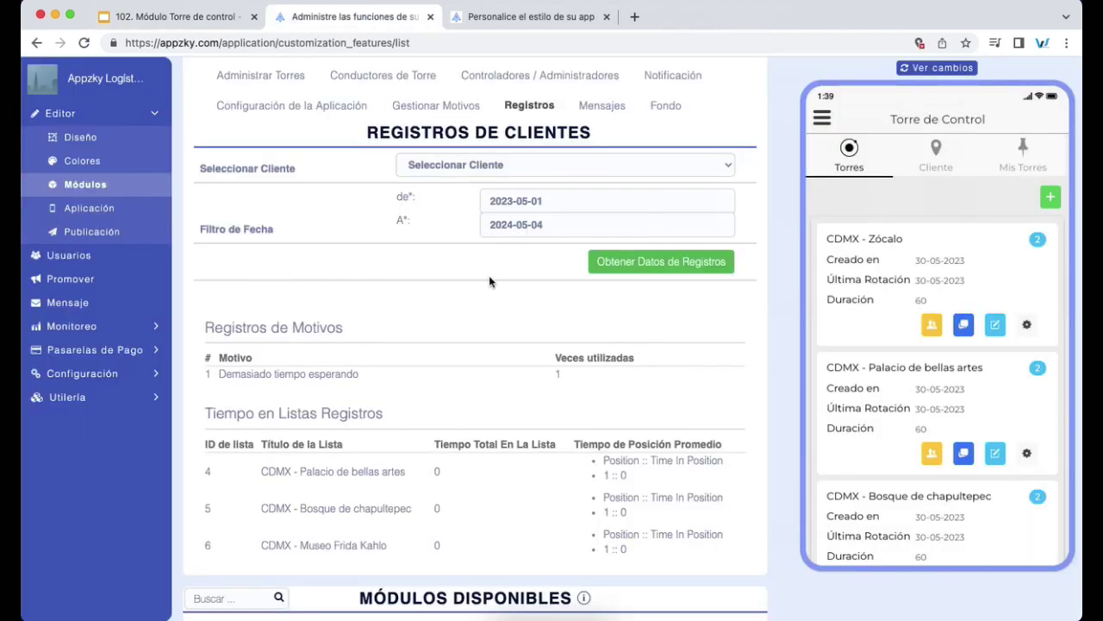
click(472, 168)
click(432, 301)
- Examine the reason usage records and the time-in-list records for the towers in Registros
scroll(769, 321, down, 1)
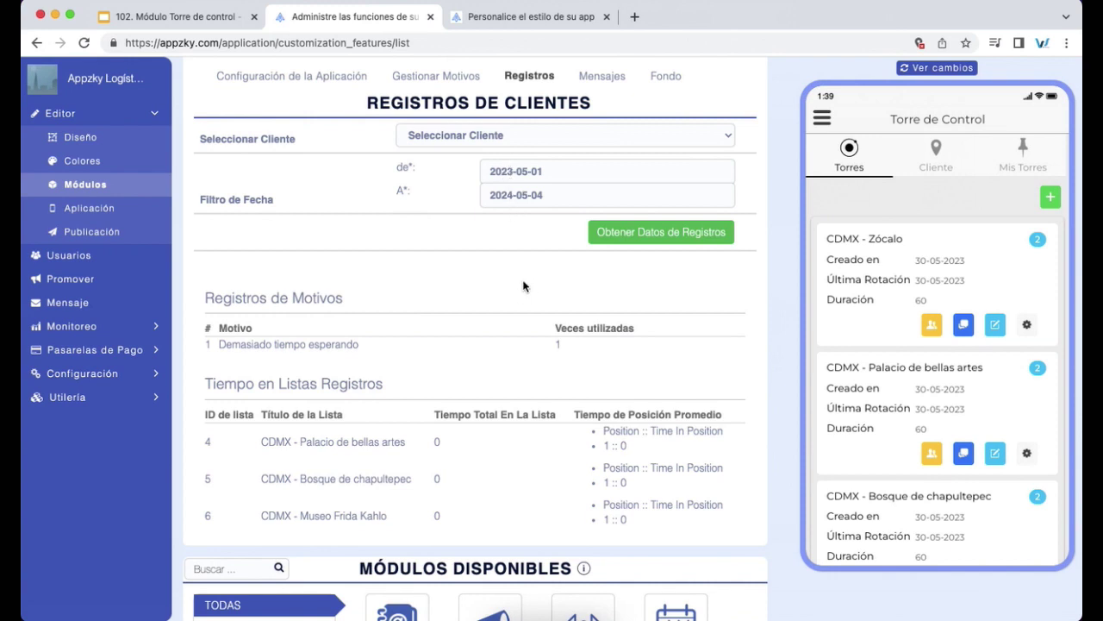
scroll(524, 289, down, 2)
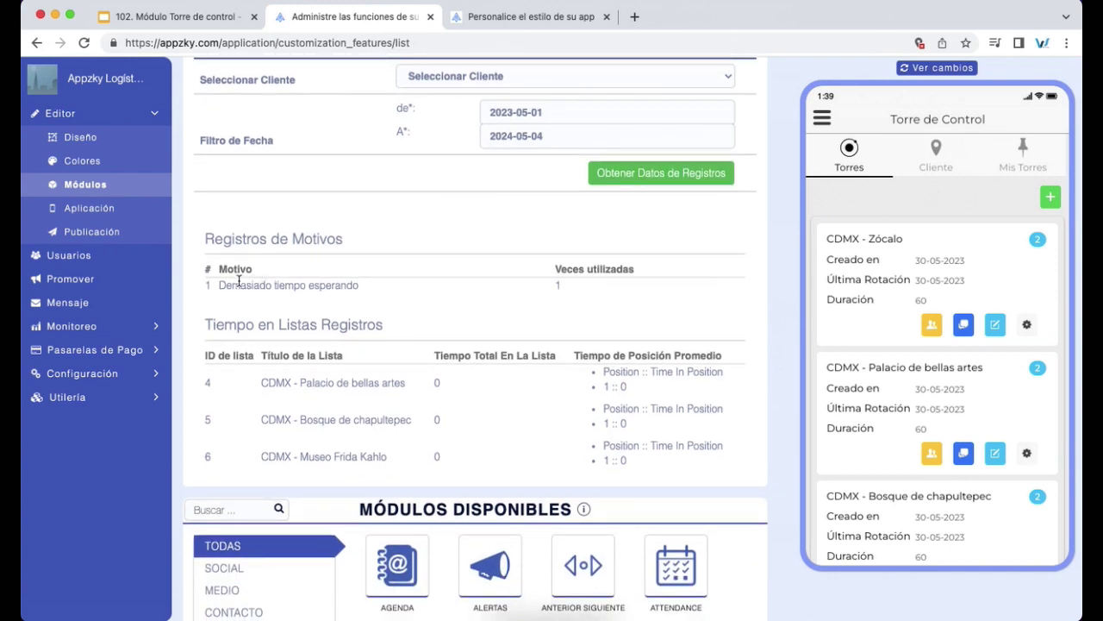
drag(225, 285, 376, 293)
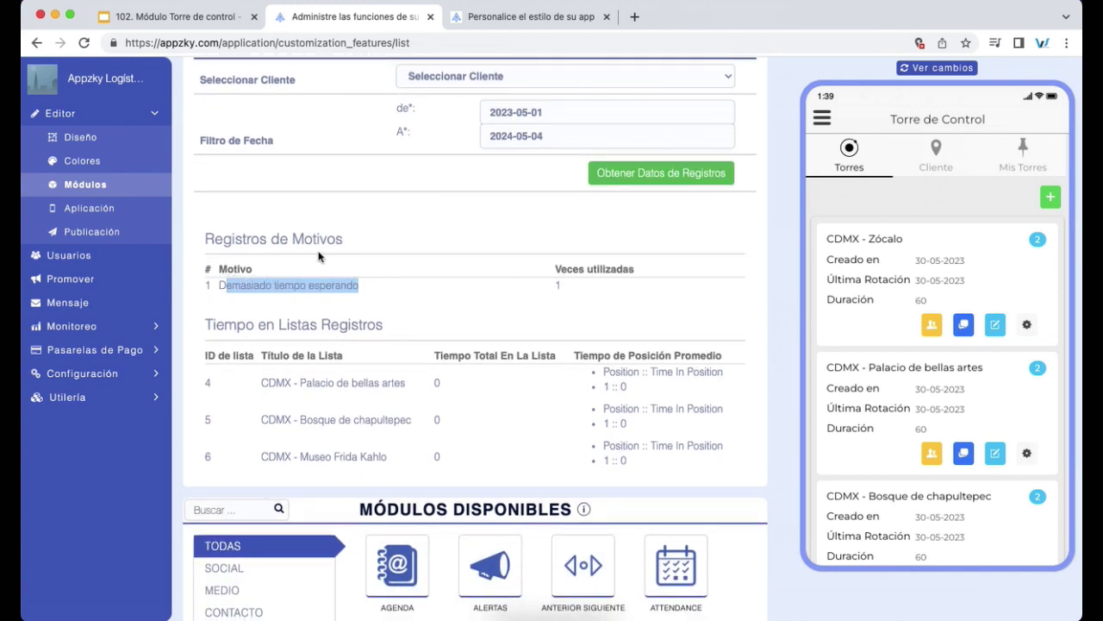
click(286, 286)
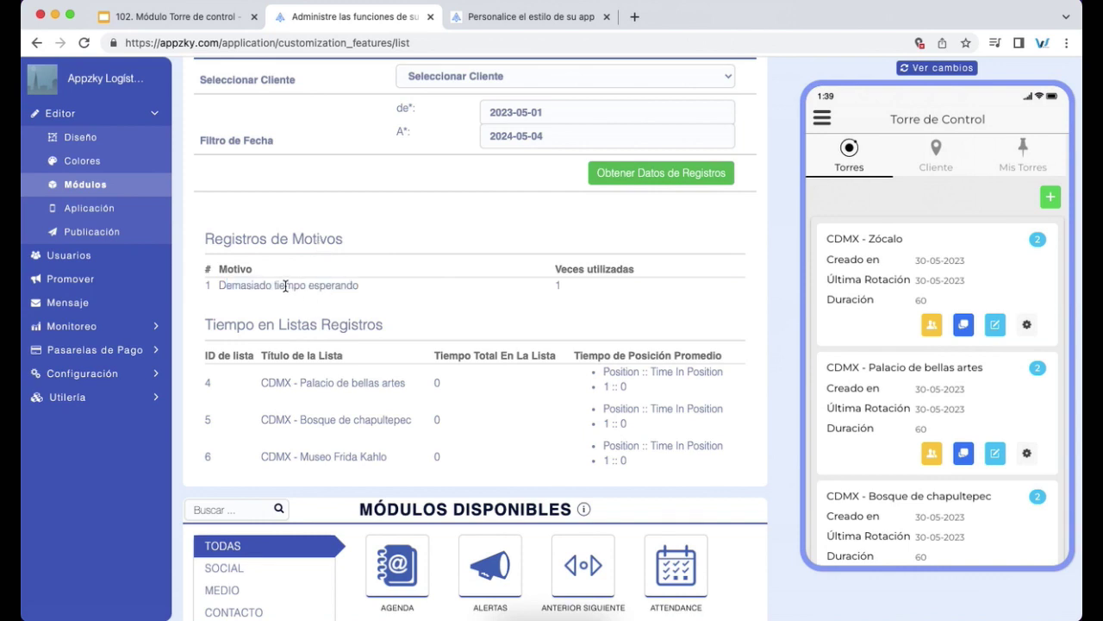
scroll(374, 284, down, 1)
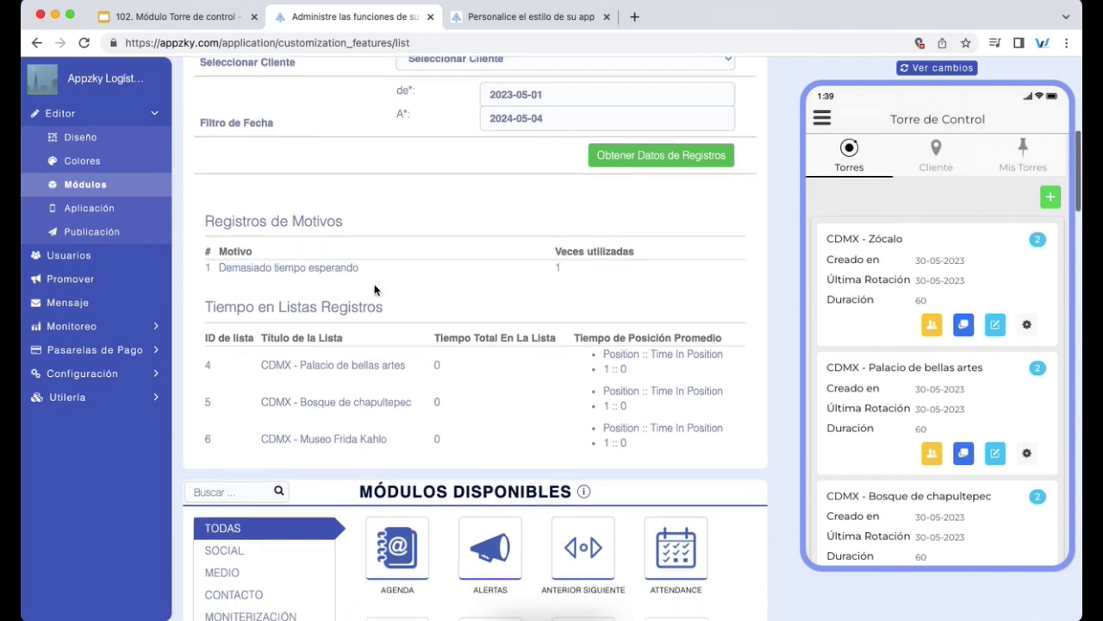
drag(216, 353, 631, 437)
click(630, 437)
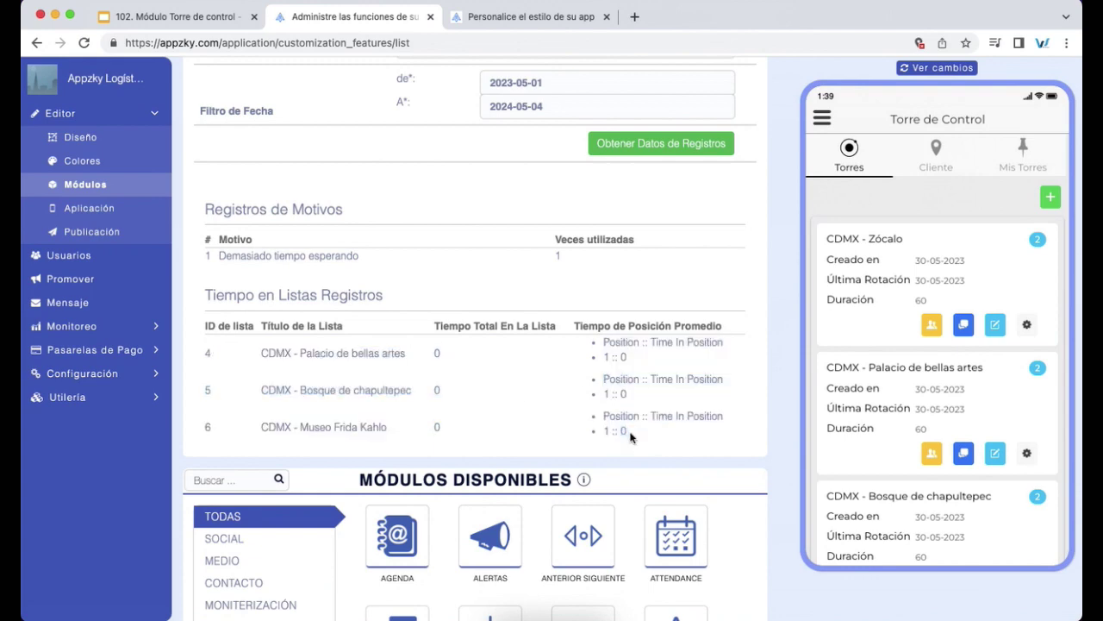
scroll(636, 400, up, 5)
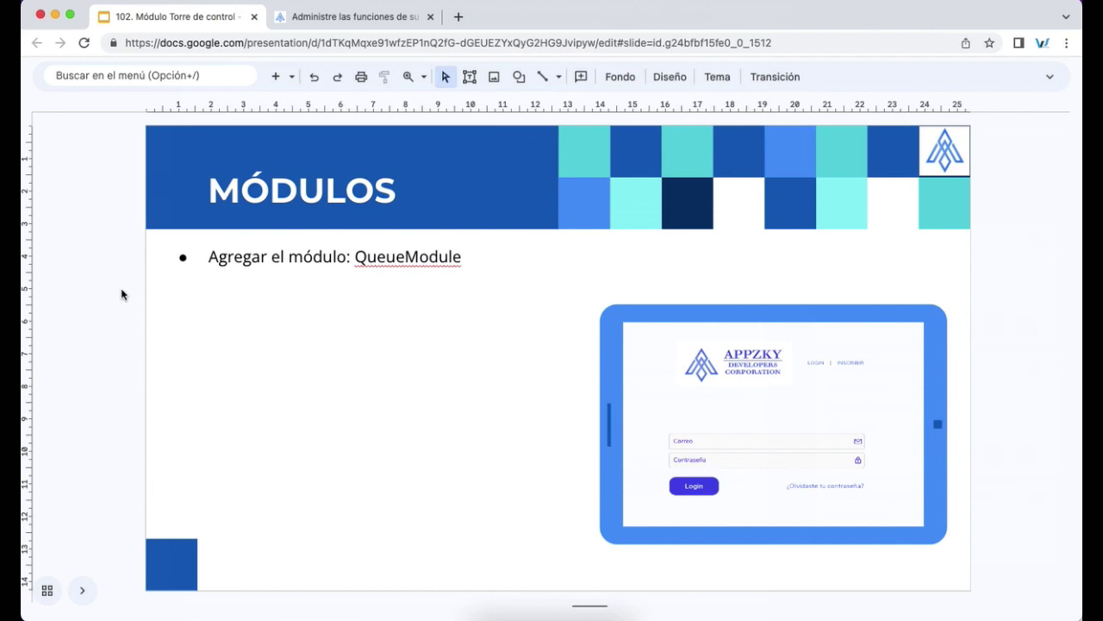
- Search the available modules for "que" and add QueueModule to the app
click(343, 19)
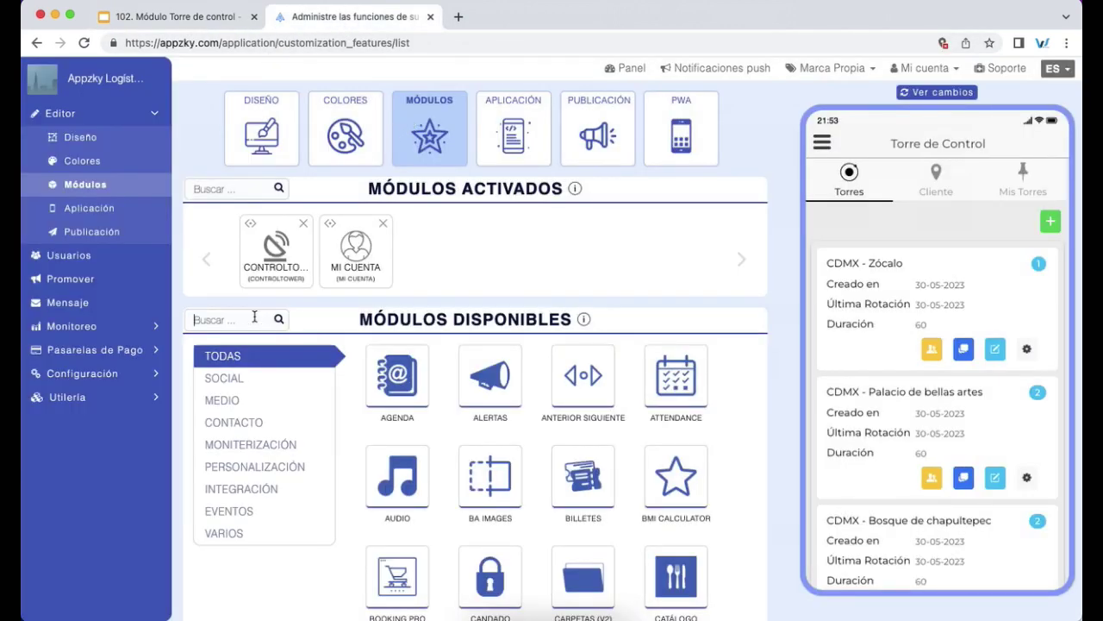
text(que)
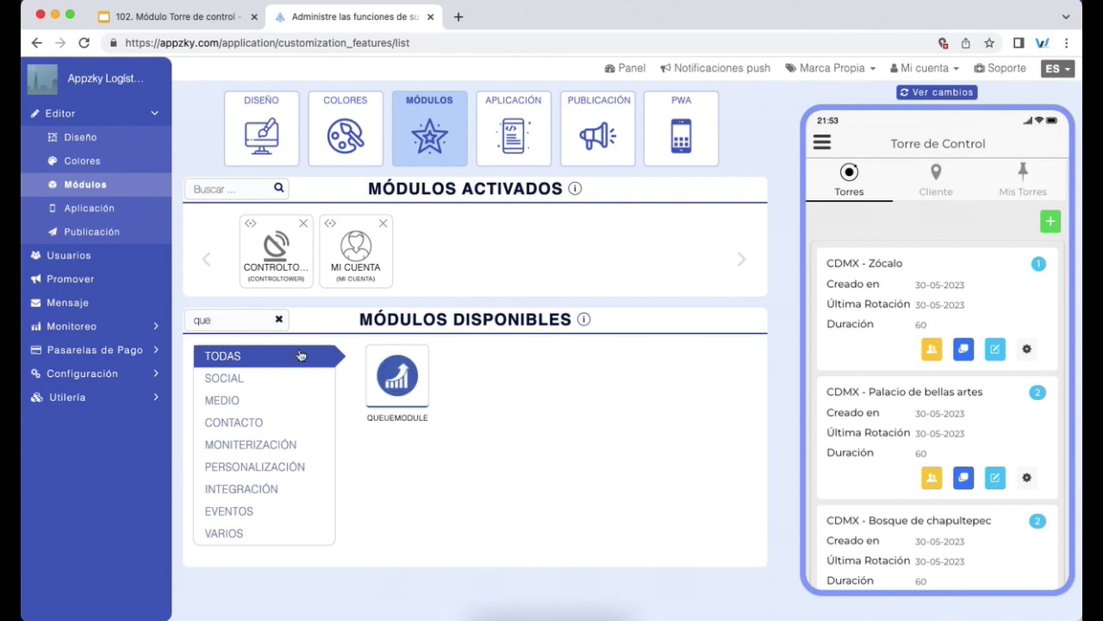
click(397, 376)
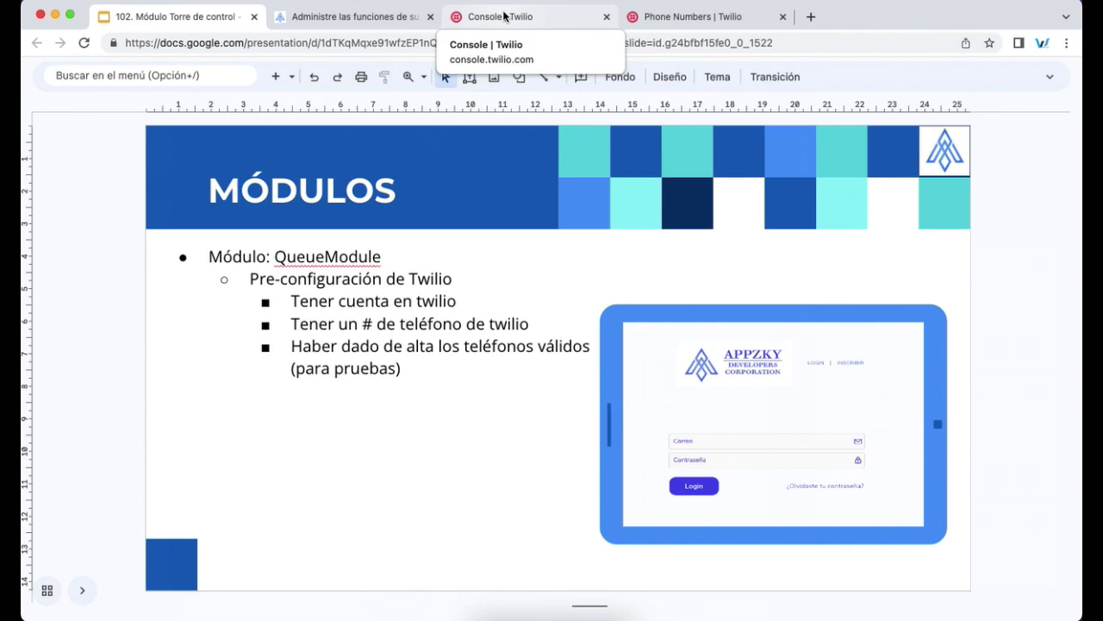
- Compare QueueModule's Twilio configuration fields with the Twilio console's Account Info and examine the Verified Caller IDs page
click(370, 17)
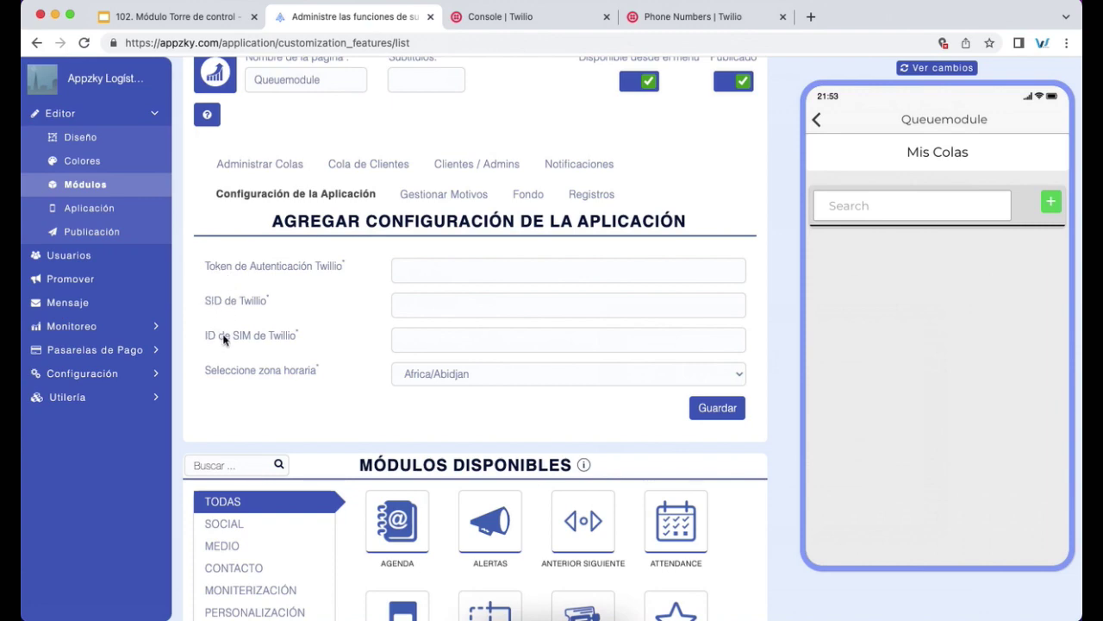
click(495, 14)
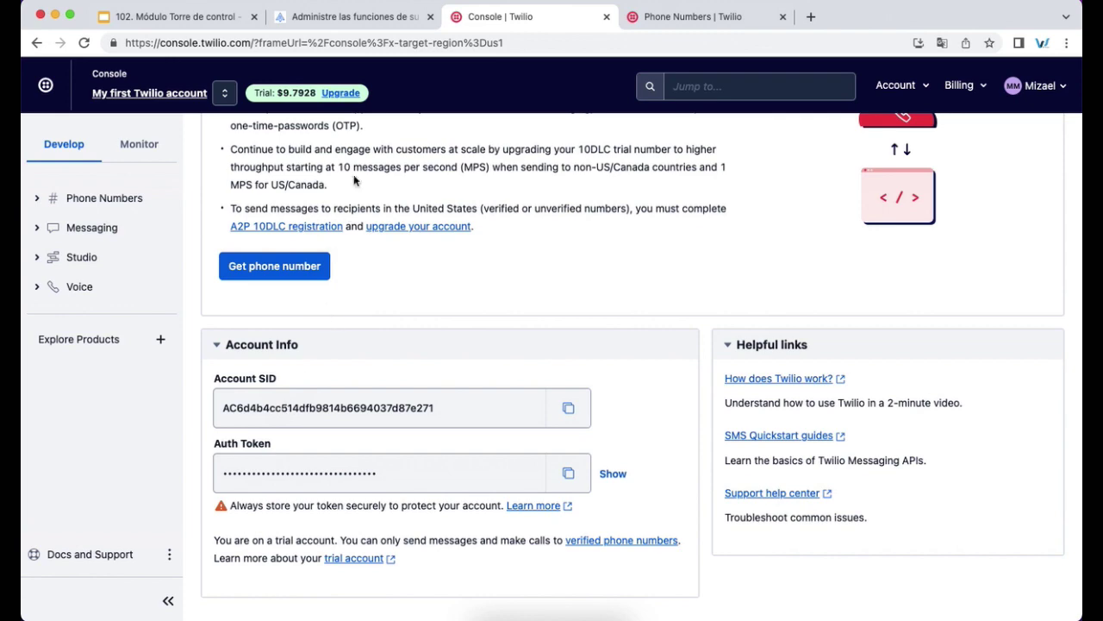
click(375, 12)
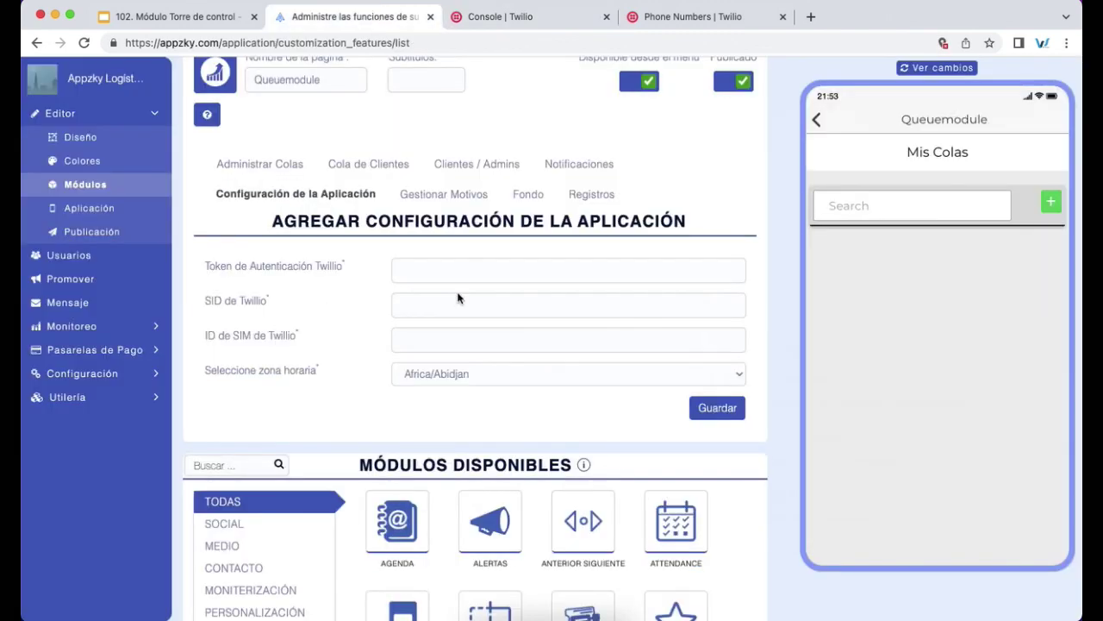
click(722, 20)
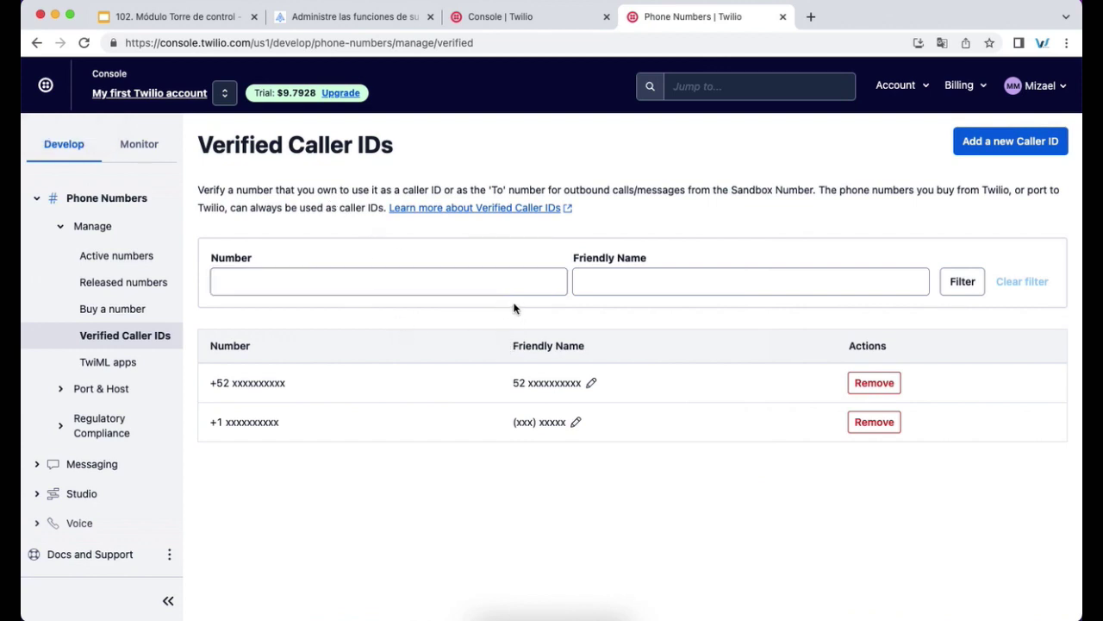
- Open the form for adding a verified caller ID, examine its country, number and verification options, and close it
click(1019, 149)
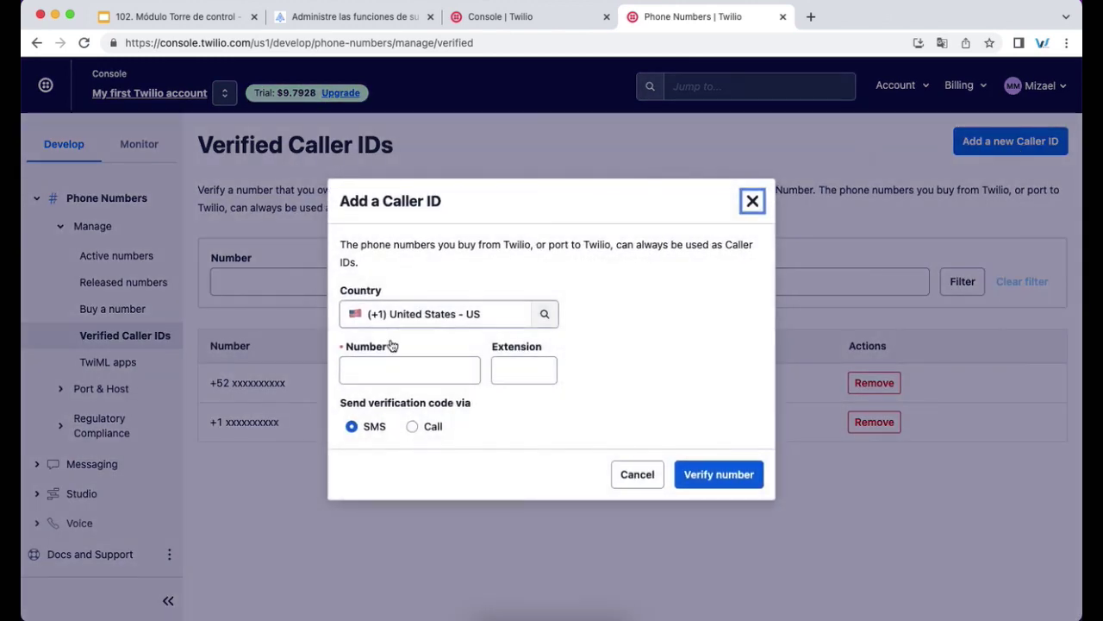
click(401, 367)
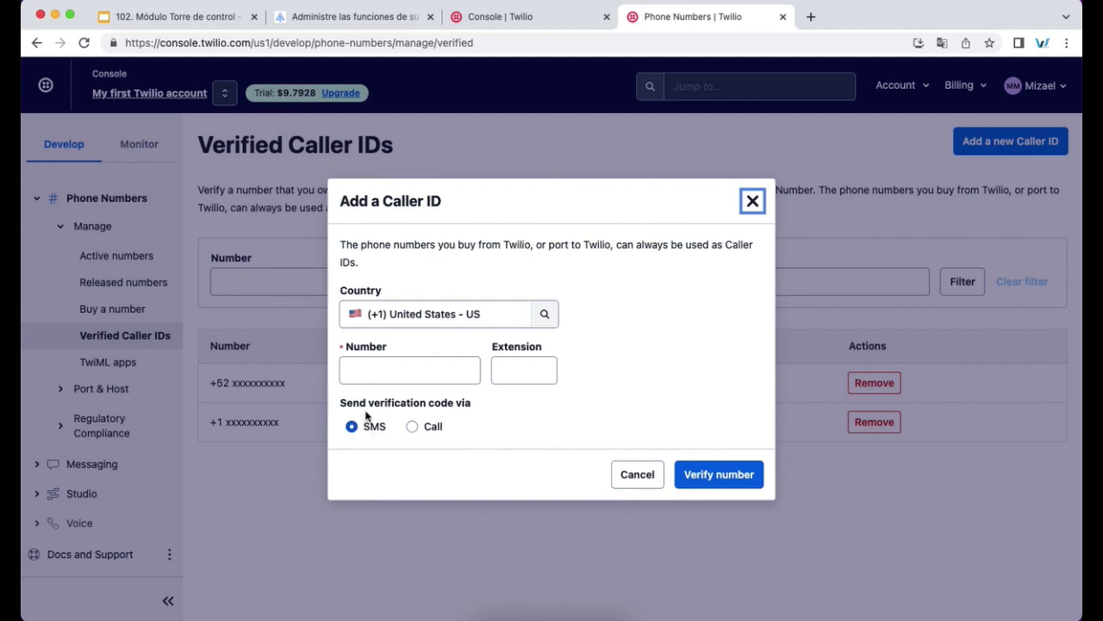
click(753, 201)
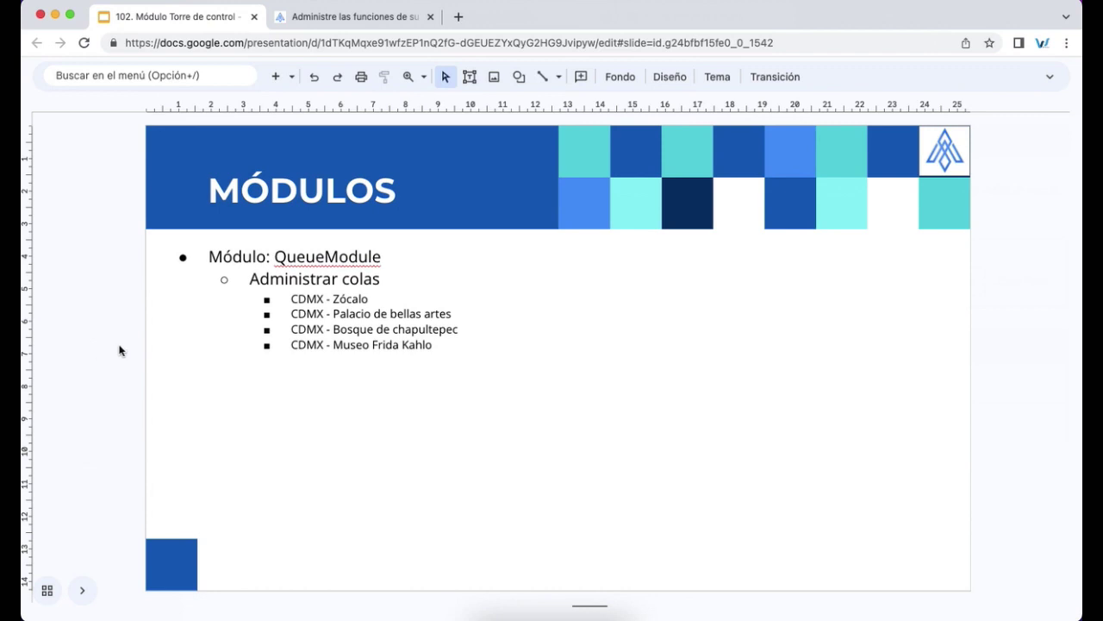
- In Appzky's QueueModule, add a queue titled and described "CDMX - Museo Frida Kahlo" with a 10-minute timer, and save it
click(357, 25)
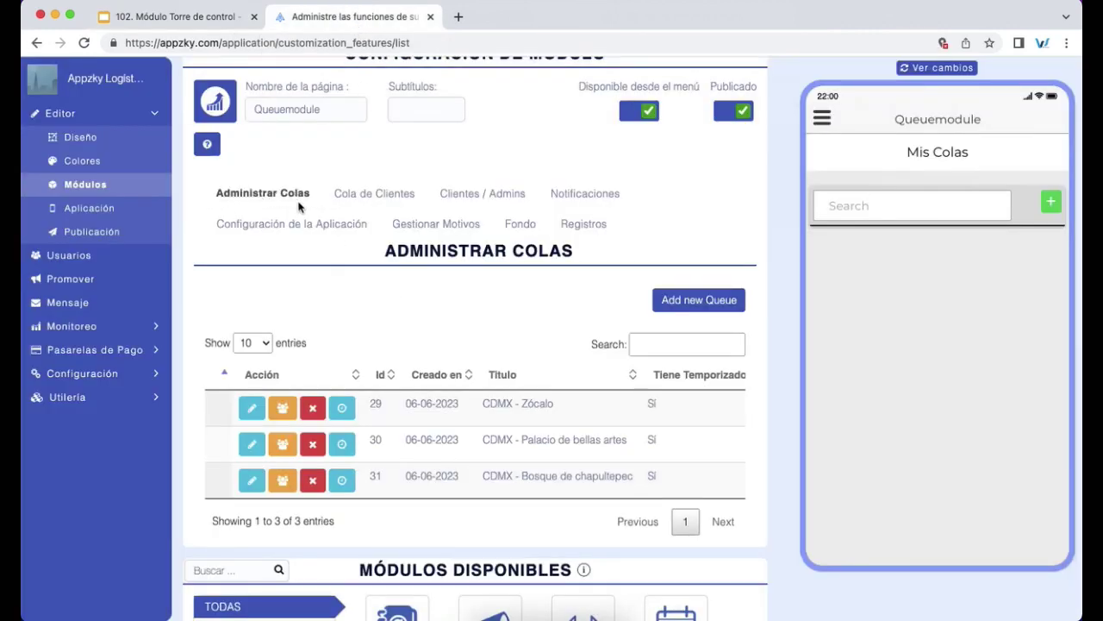
scroll(385, 313, down, 1)
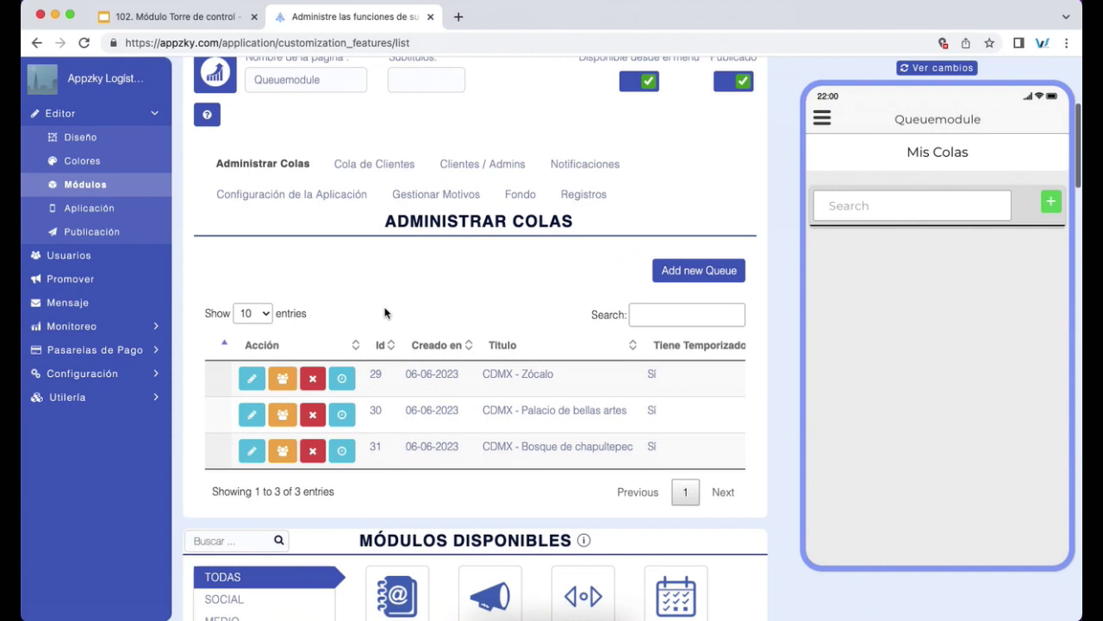
click(710, 277)
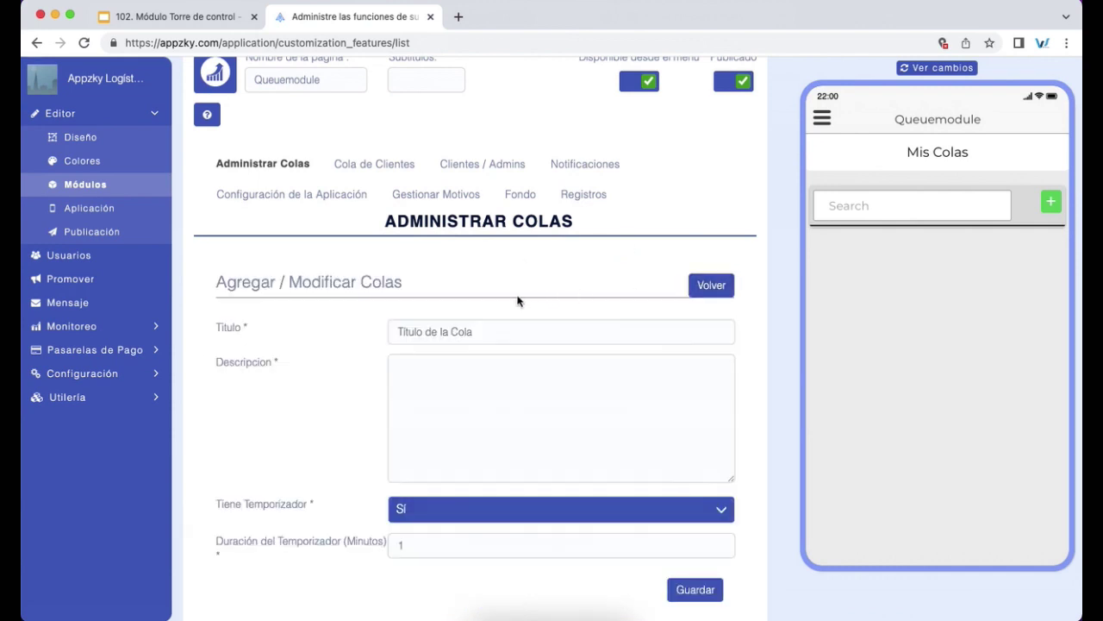
text(CDMX - Museo Frida Kahlo)
click(463, 406)
text(CDMX - Museo Frida Kahlo)
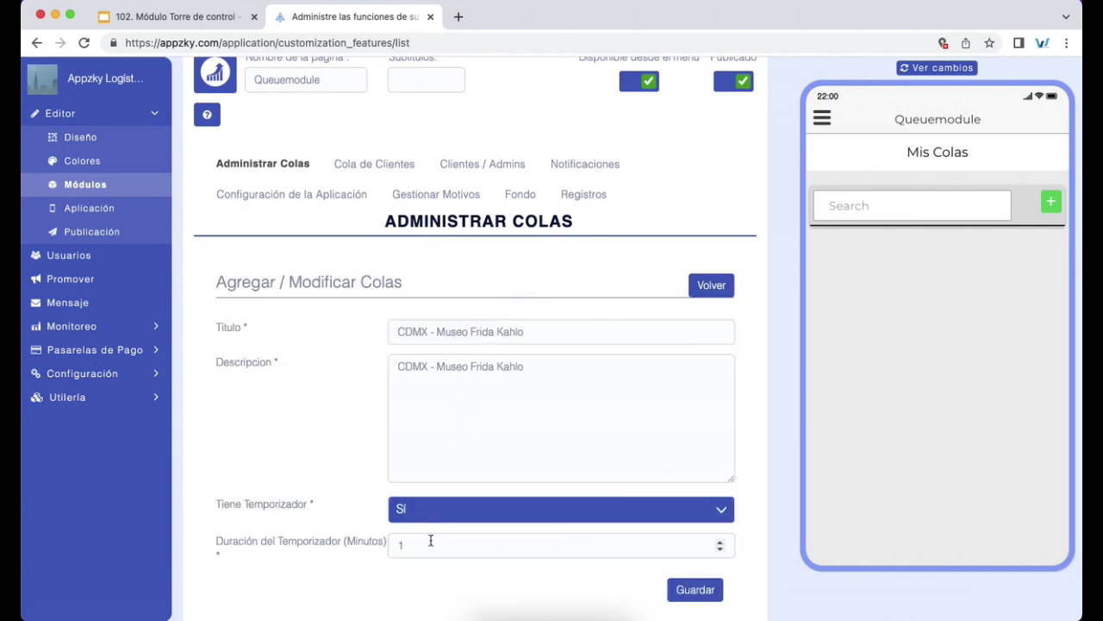
click(773, 519)
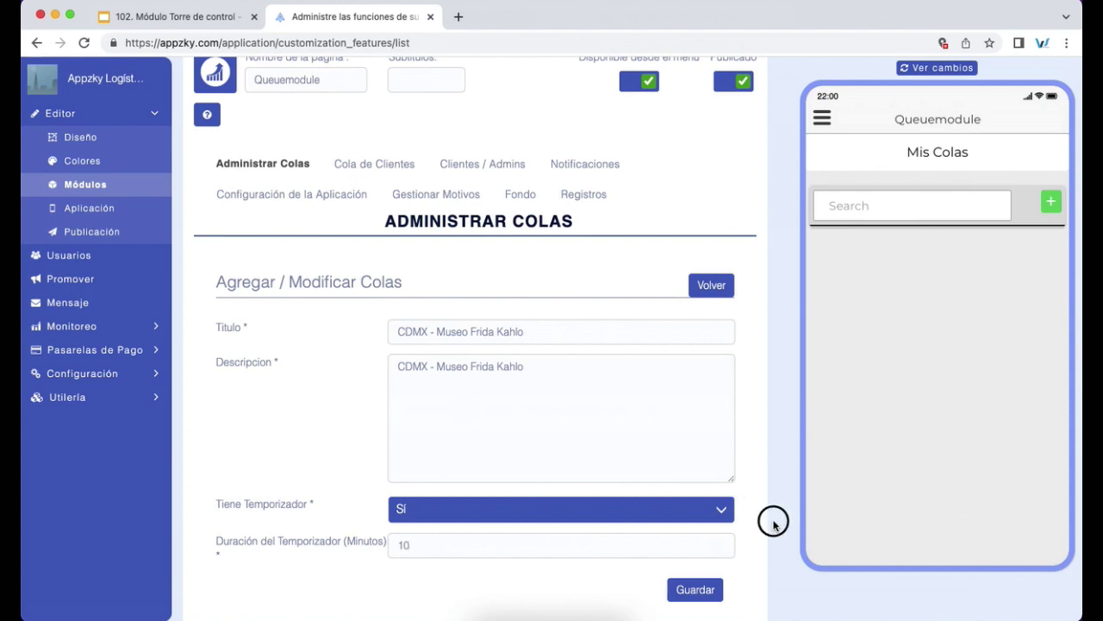
scroll(773, 524, down, 4)
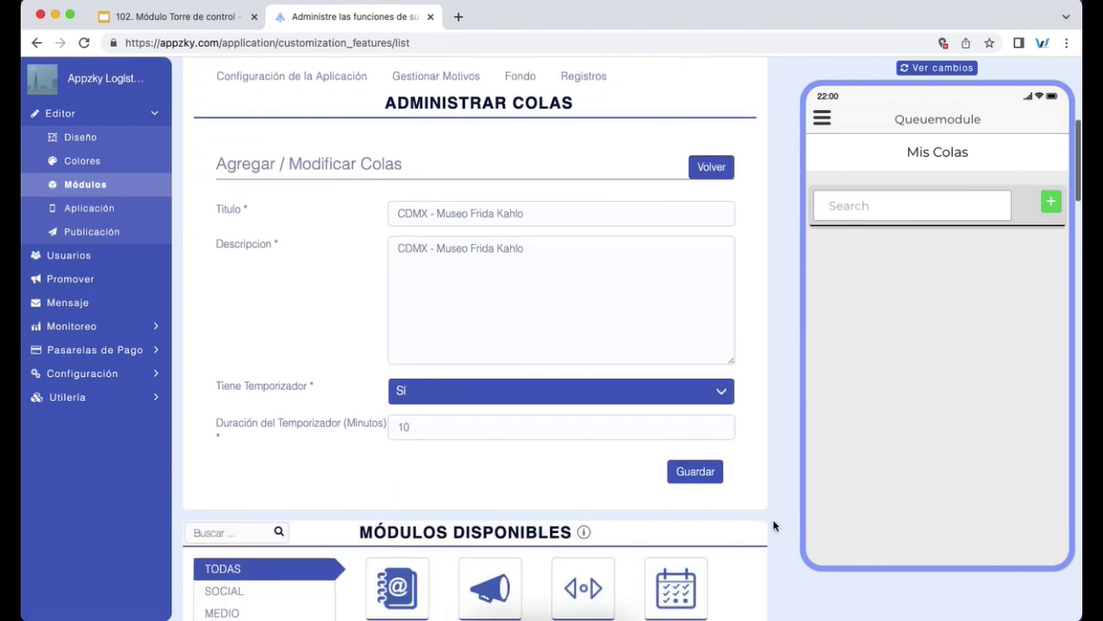
click(706, 477)
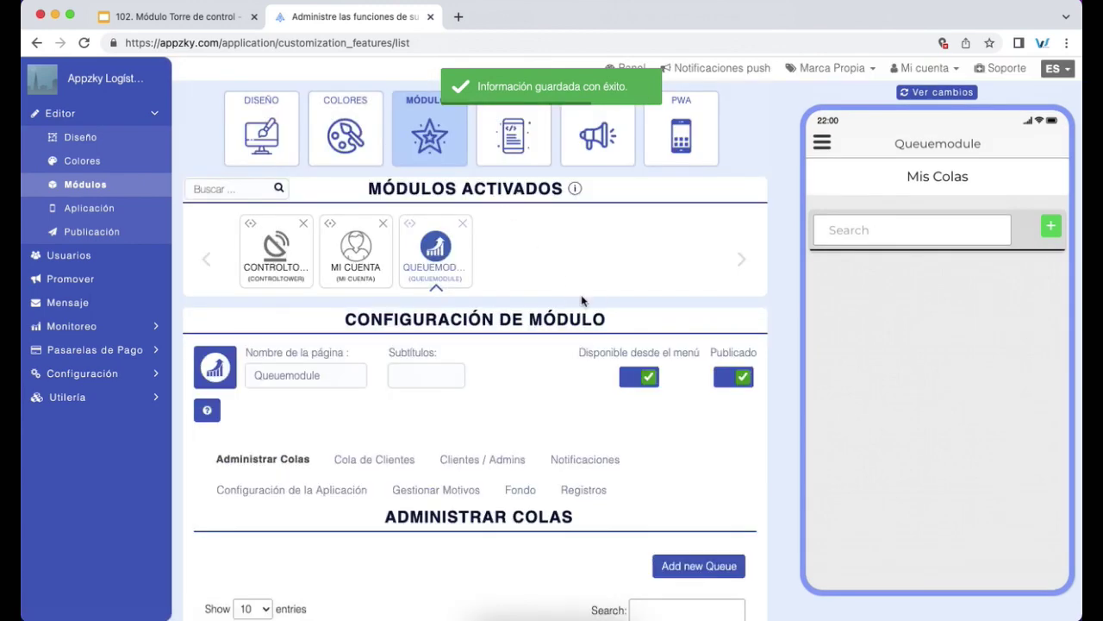
- Set the CDMX - Zócalo queue's working hours for Lunes from 00:00 to 23:59 and save them
scroll(582, 298, down, 1)
scroll(583, 301, down, 5)
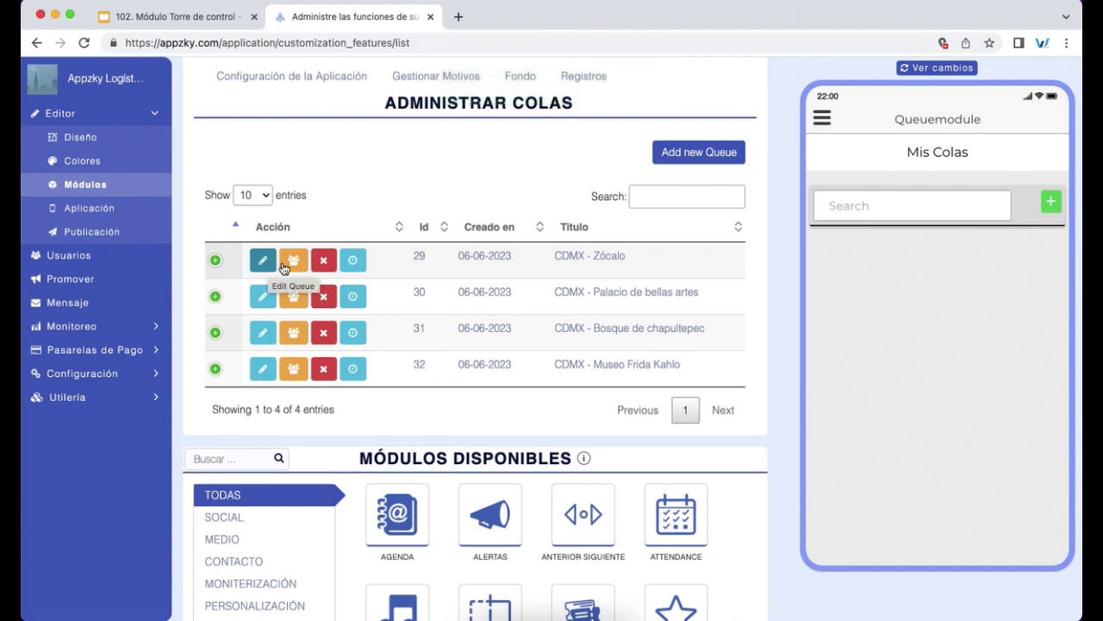
click(348, 262)
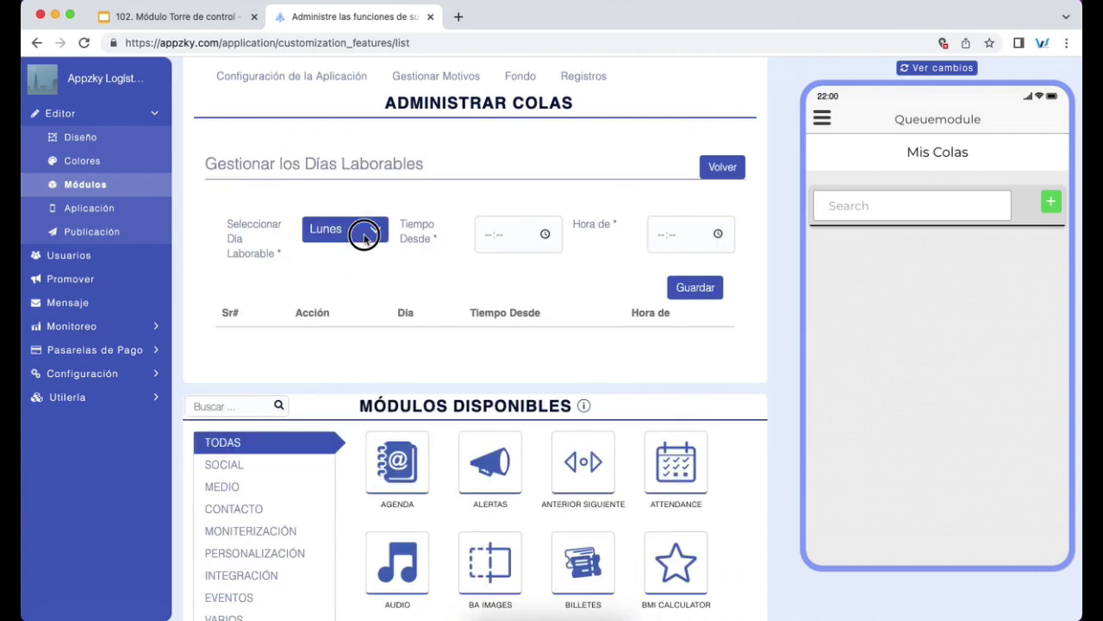
click(363, 230)
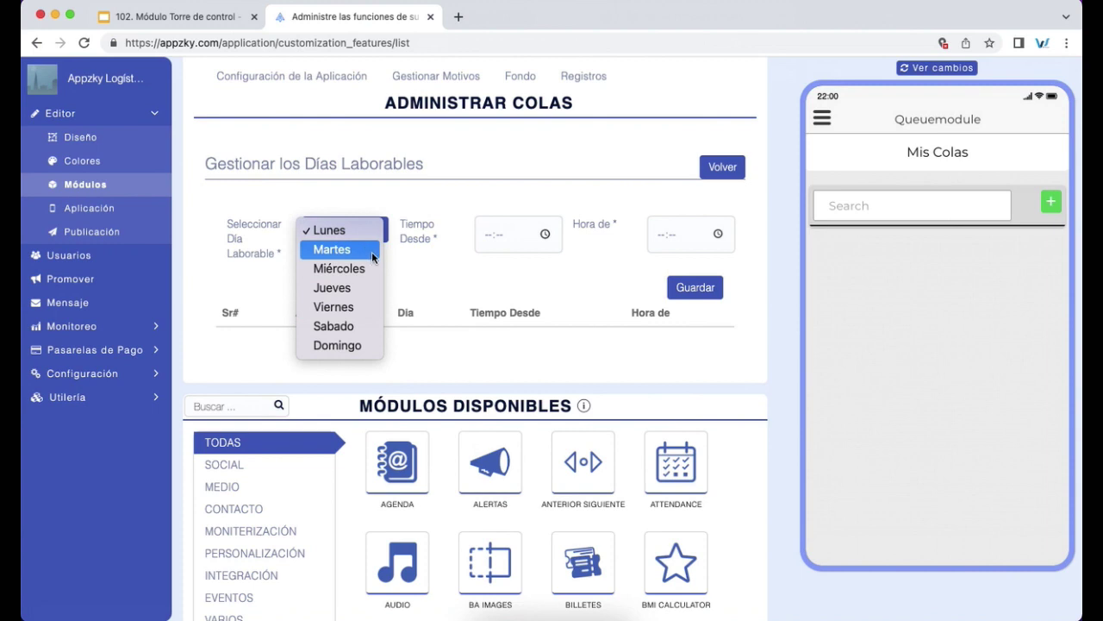
click(409, 267)
click(489, 236)
text(00:)
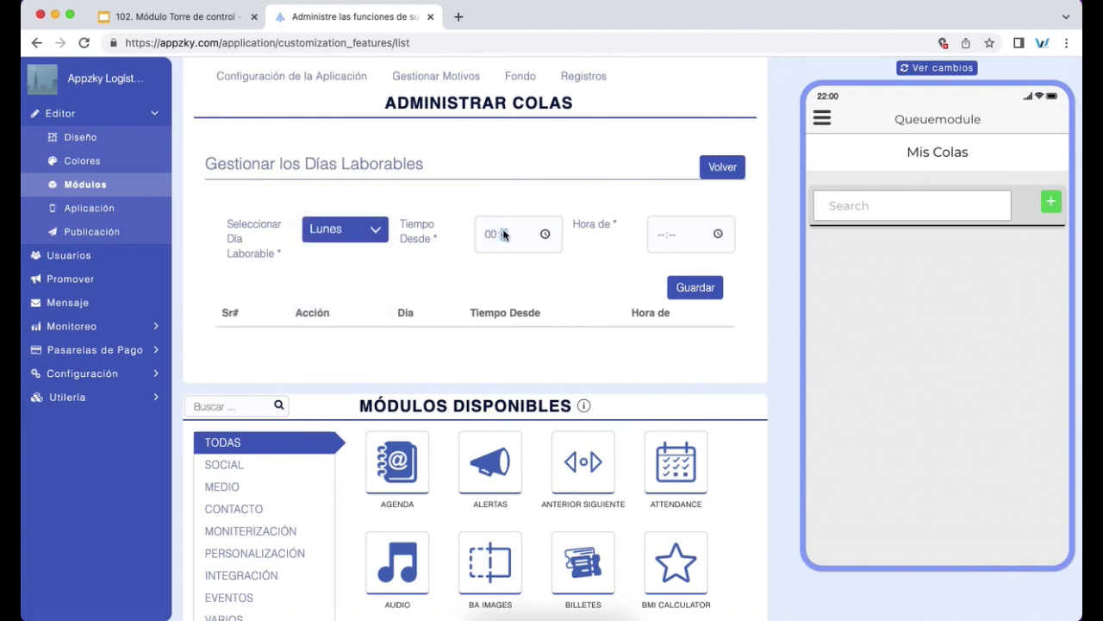
text(00)
click(661, 235)
text(23:59)
click(695, 290)
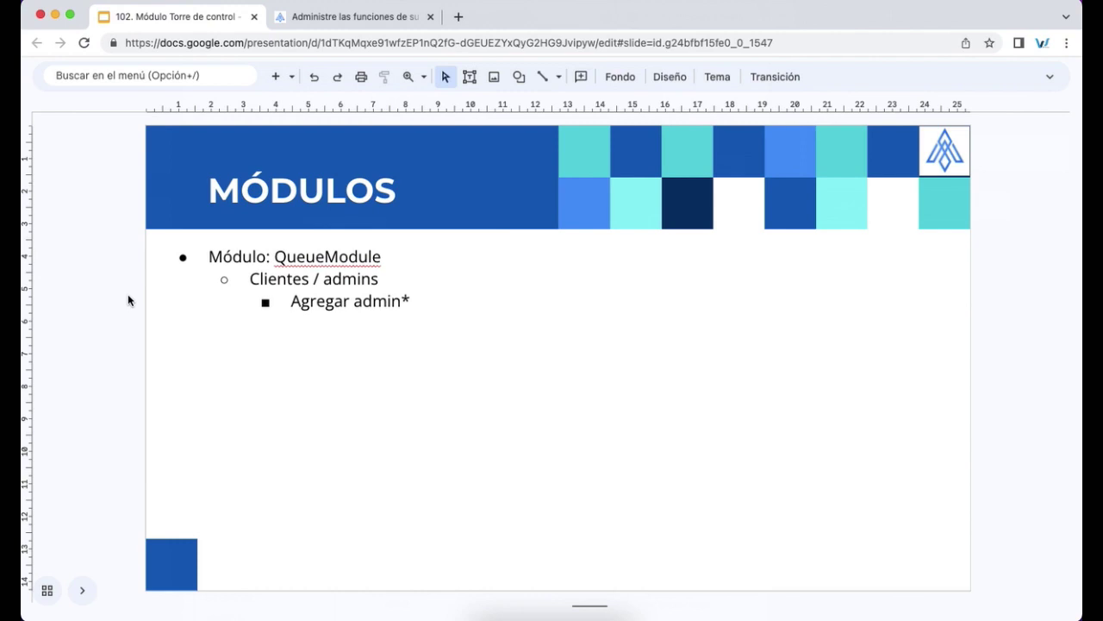
- Set the first app customer as a QueueModule admin in Clientes / Admins and check the customer's updated status
click(329, 18)
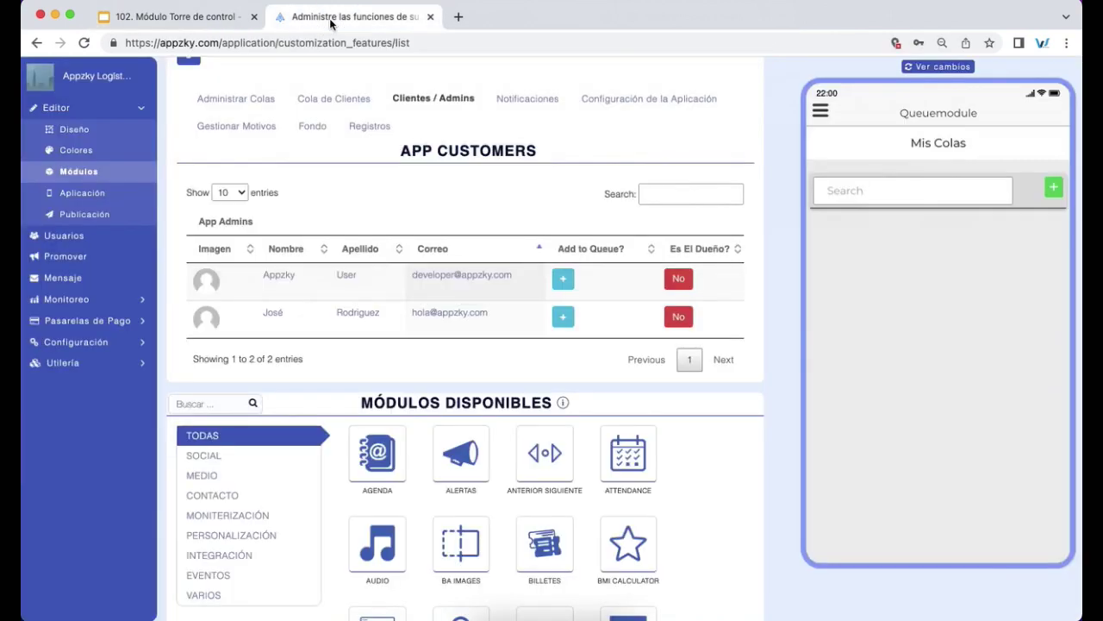
scroll(412, 201, up, 3)
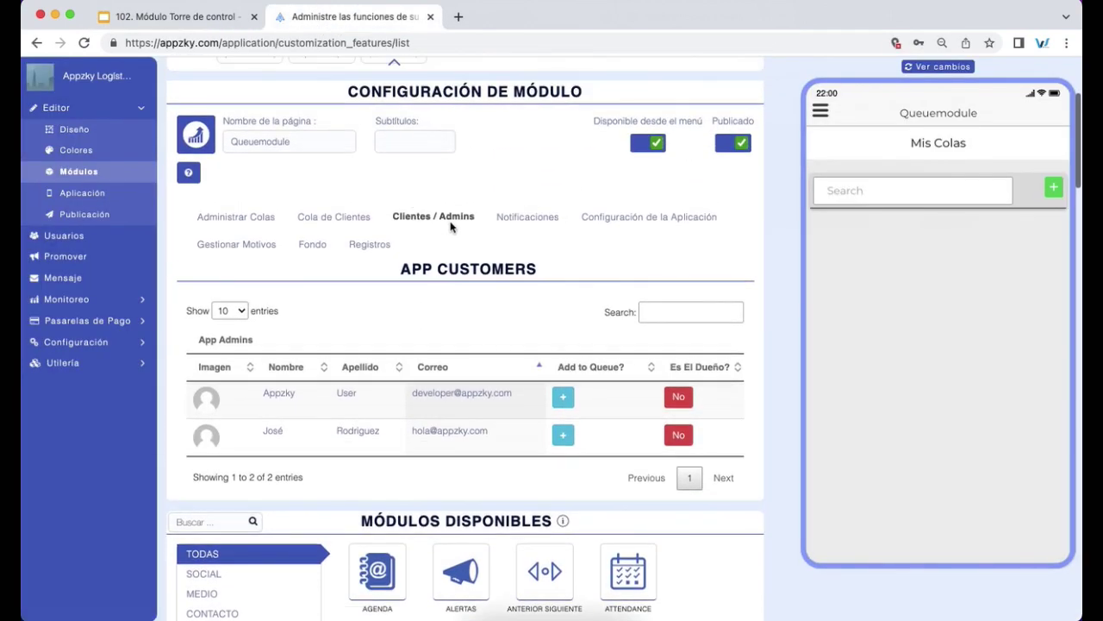
scroll(470, 260, down, 1)
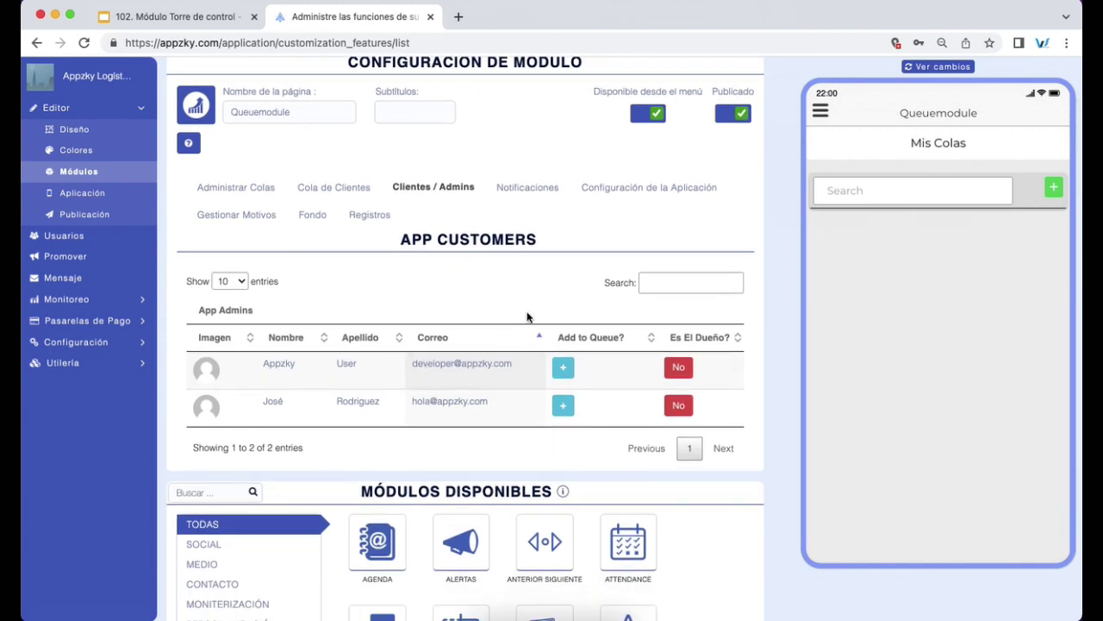
click(680, 369)
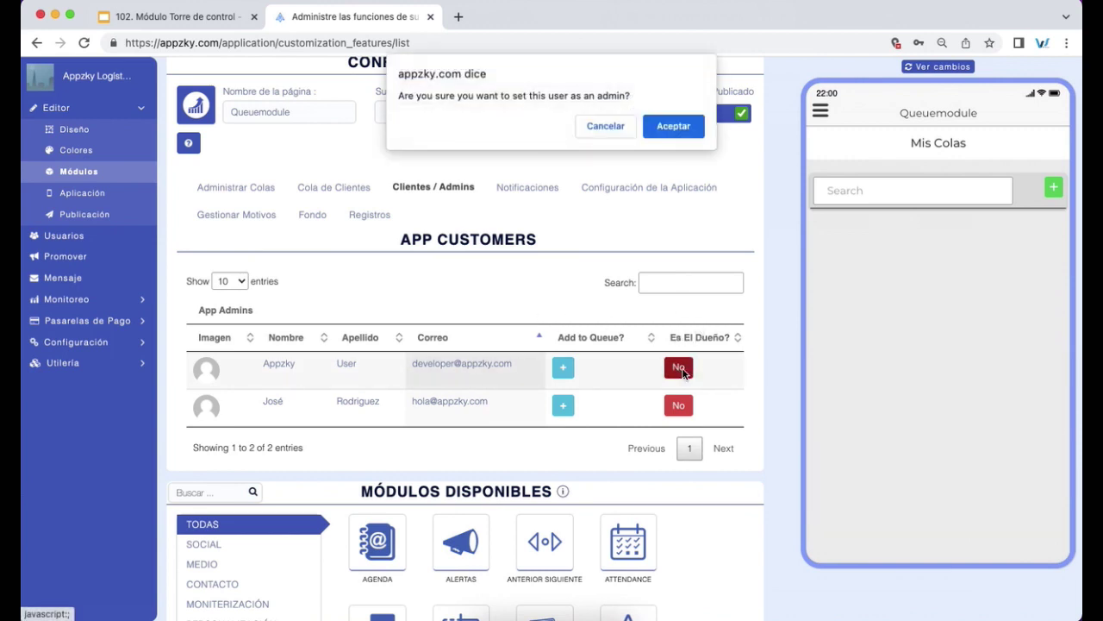
click(680, 126)
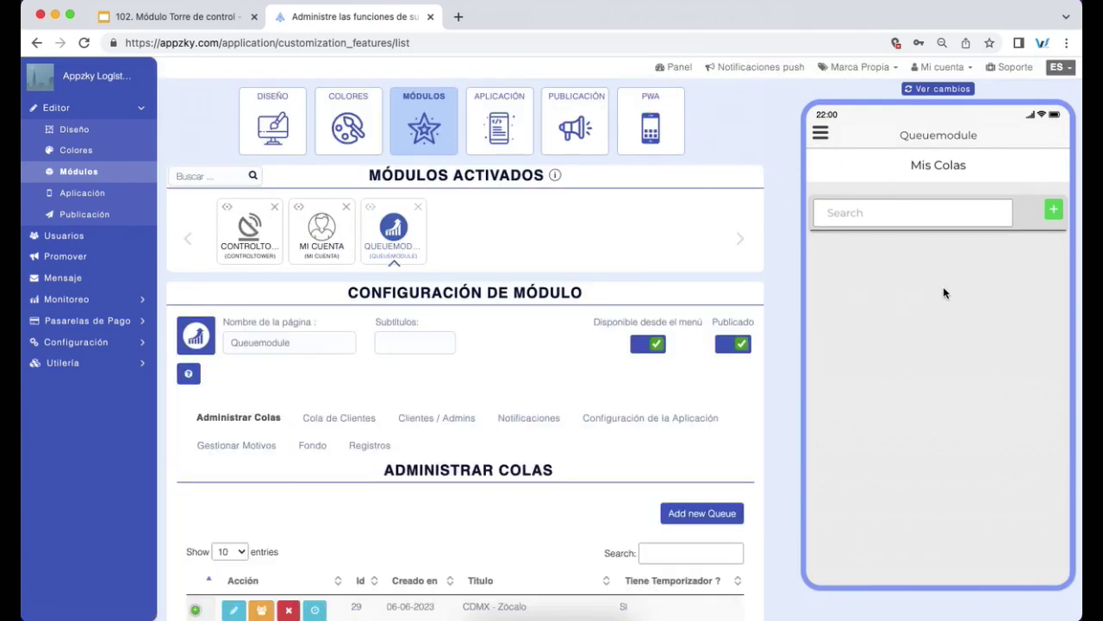
click(433, 421)
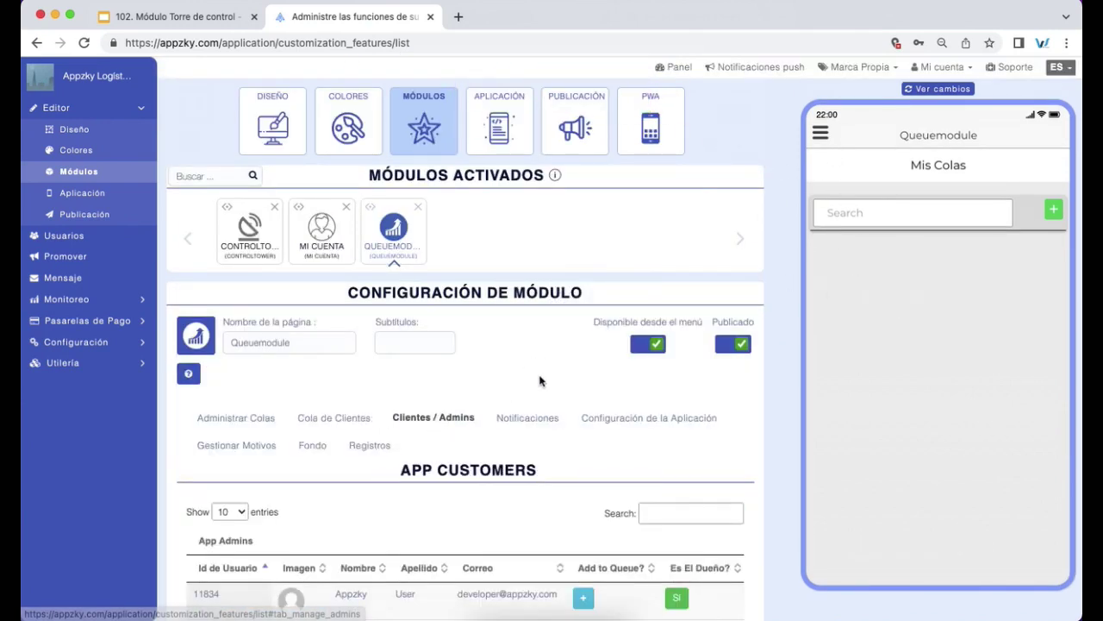
scroll(540, 381, down, 4)
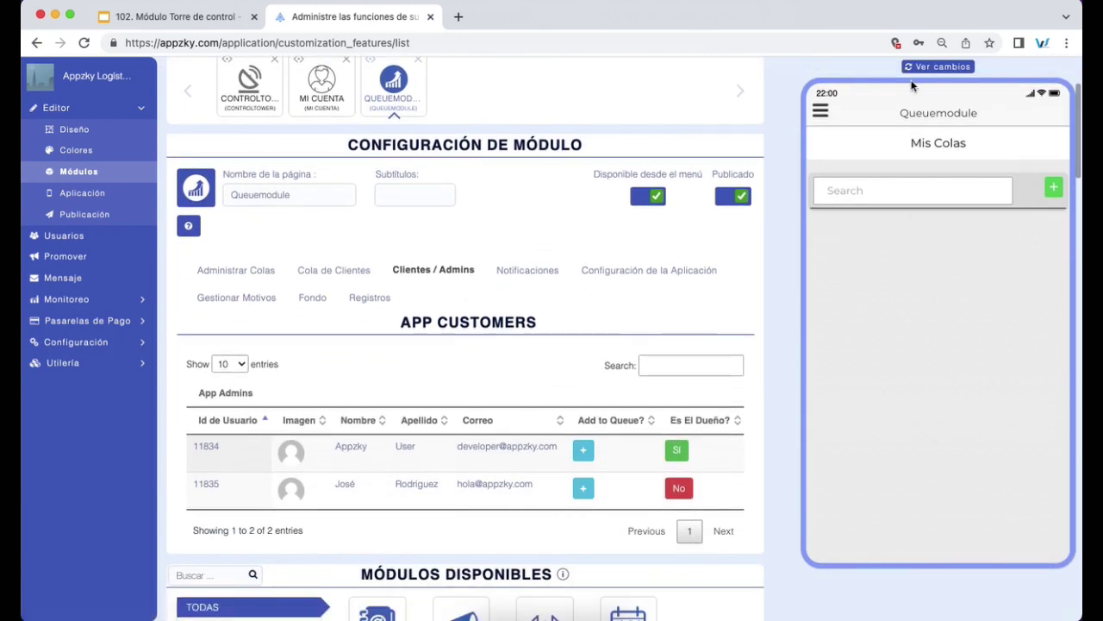
- View the Torre de Control page in the app preview, checking its Torres, Cliente and Mis Torres views
click(823, 109)
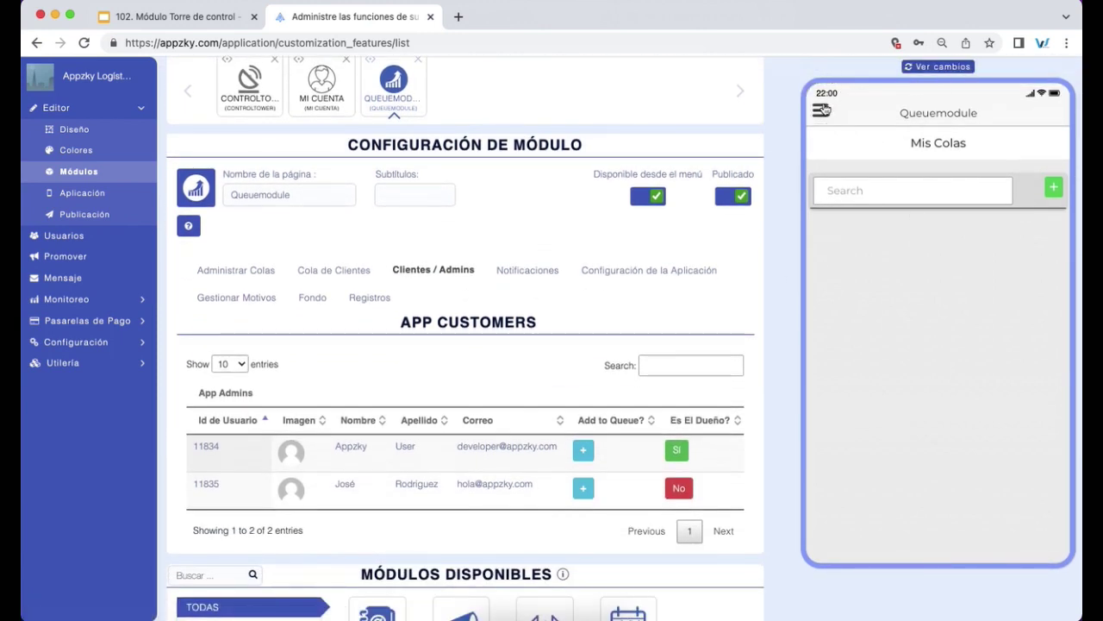
click(842, 213)
click(955, 67)
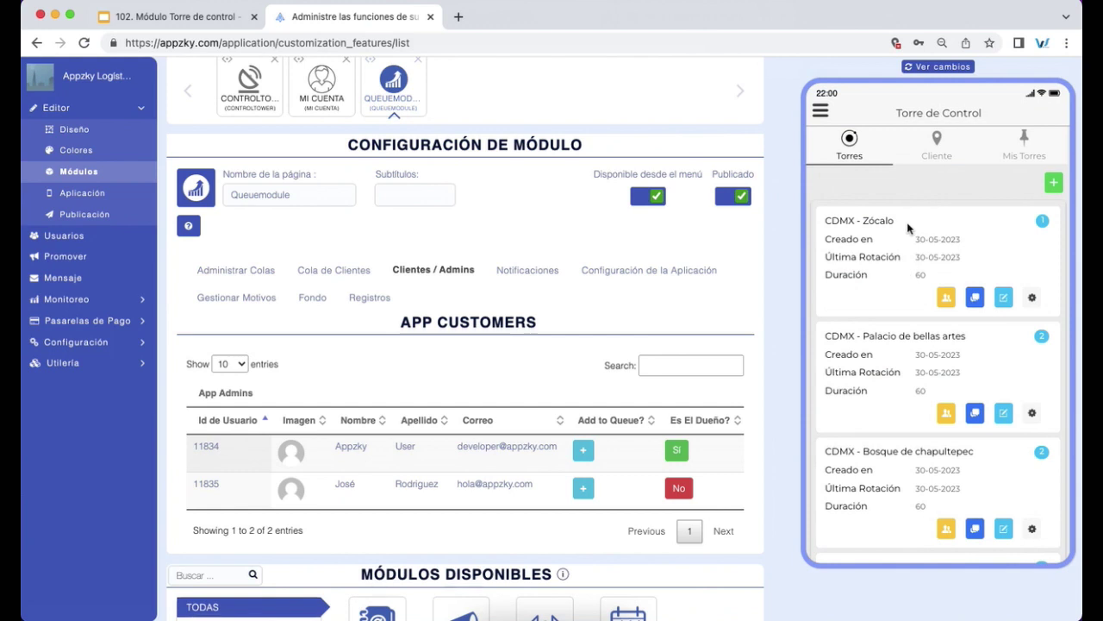
click(937, 146)
click(1017, 149)
click(934, 144)
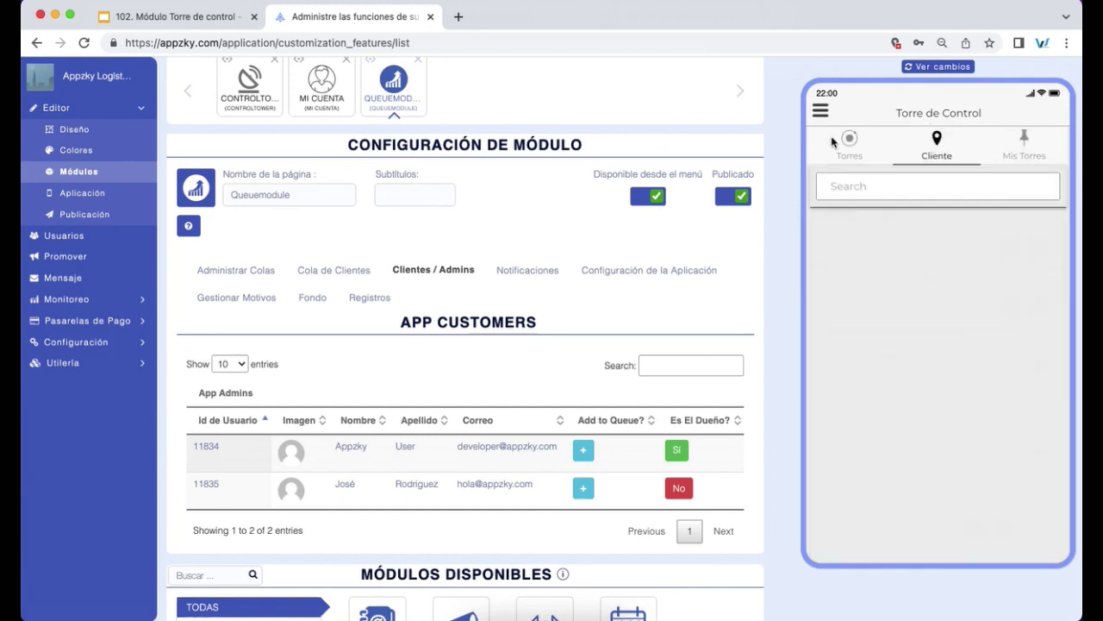
click(835, 143)
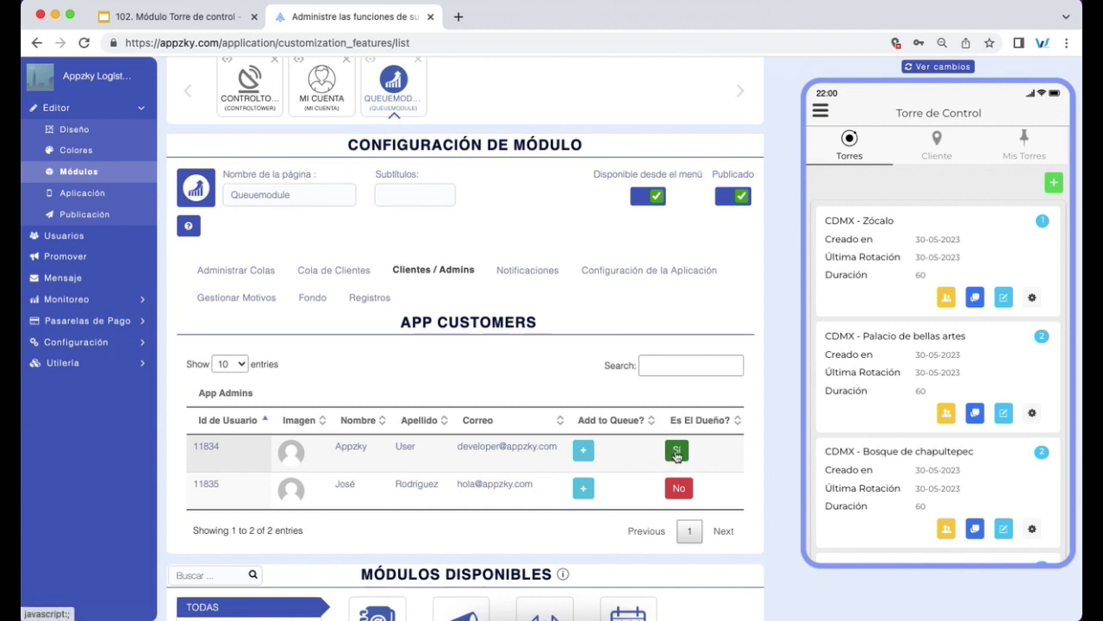
- View the confirmation for removing the first customer's admin status and switch to the QueueModule Notificaciones slide in Google Slides
click(677, 451)
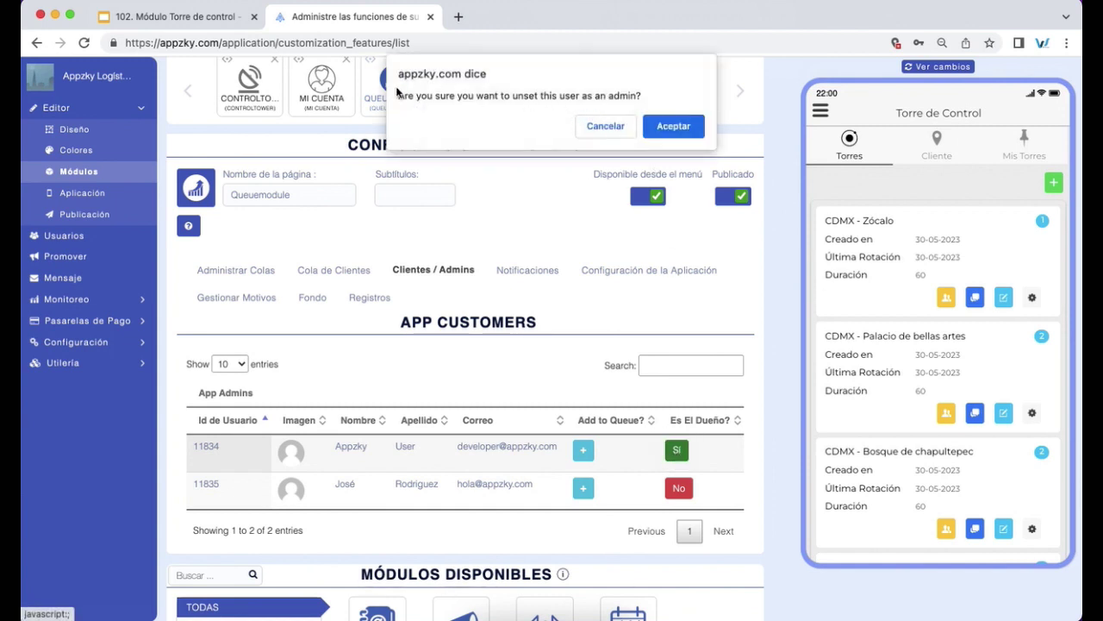
double_click(527, 98)
click(172, 17)
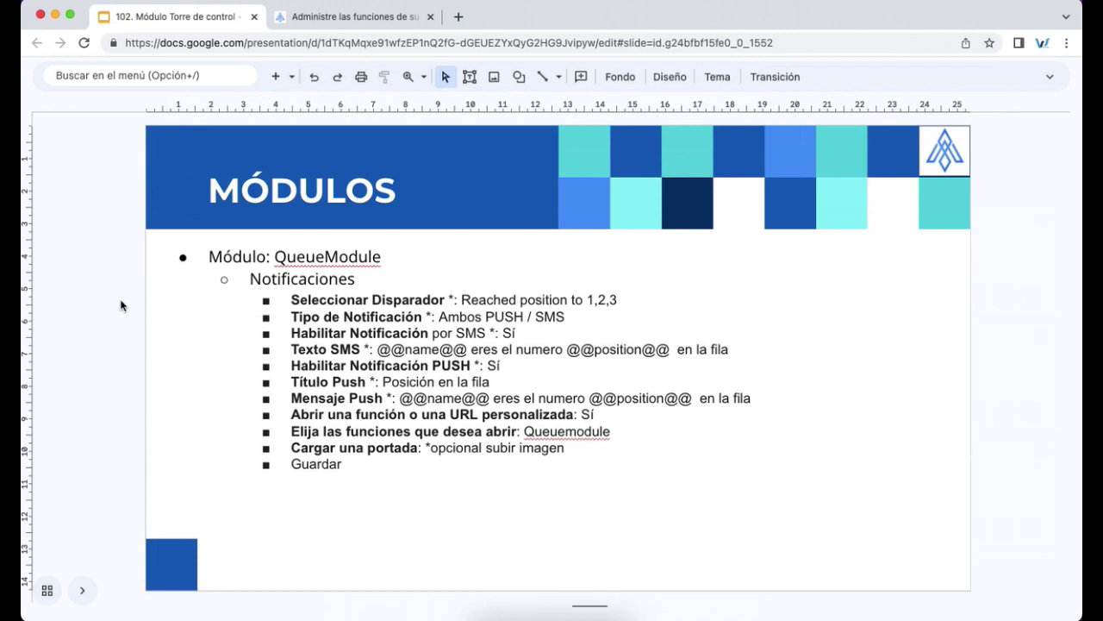
- Return to Appzky and open the new notification template form in QueueModule's Notificaciones section
click(333, 16)
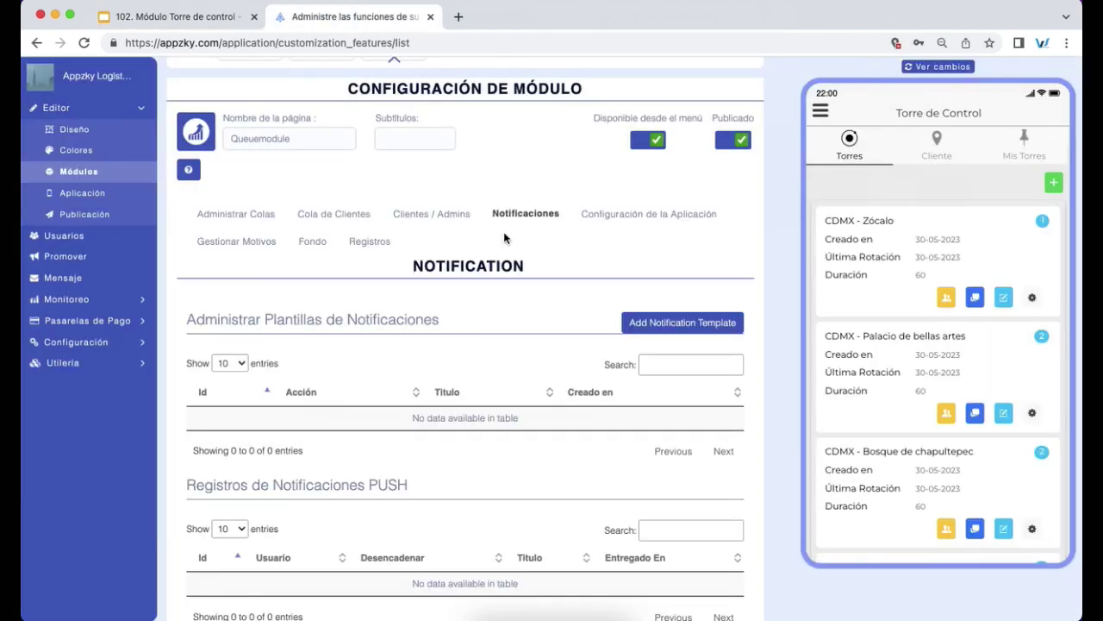
scroll(523, 305, down, 2)
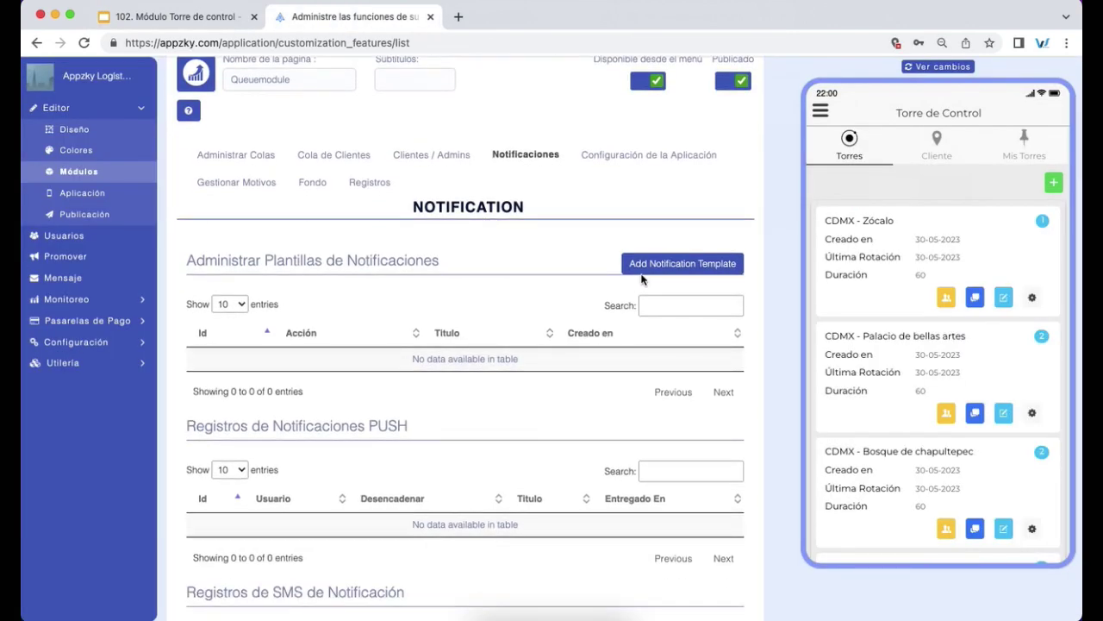
click(641, 271)
scroll(661, 251, down, 3)
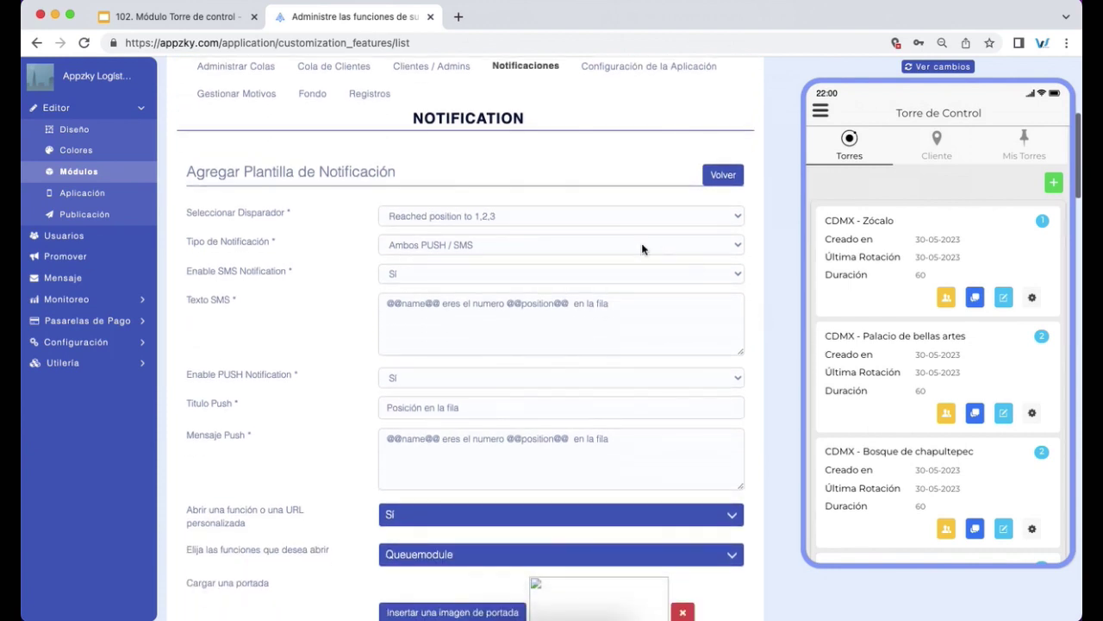
- Examine the trigger and SMS text values on the Notificaciones slide in Google Slides
key(ctrl+shift+Tab)
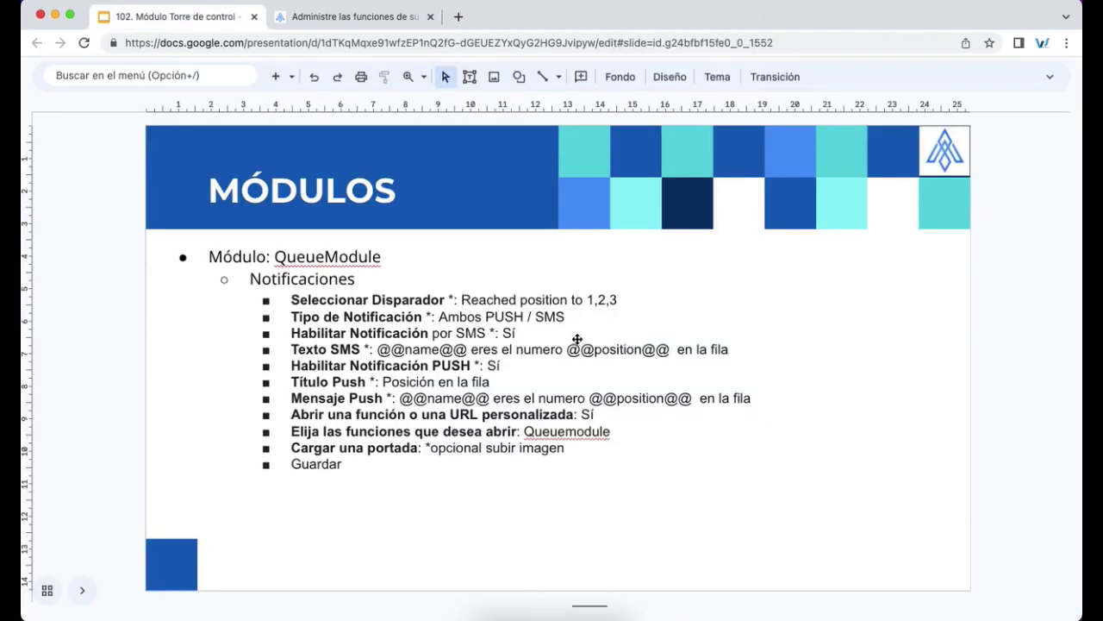
click(433, 334)
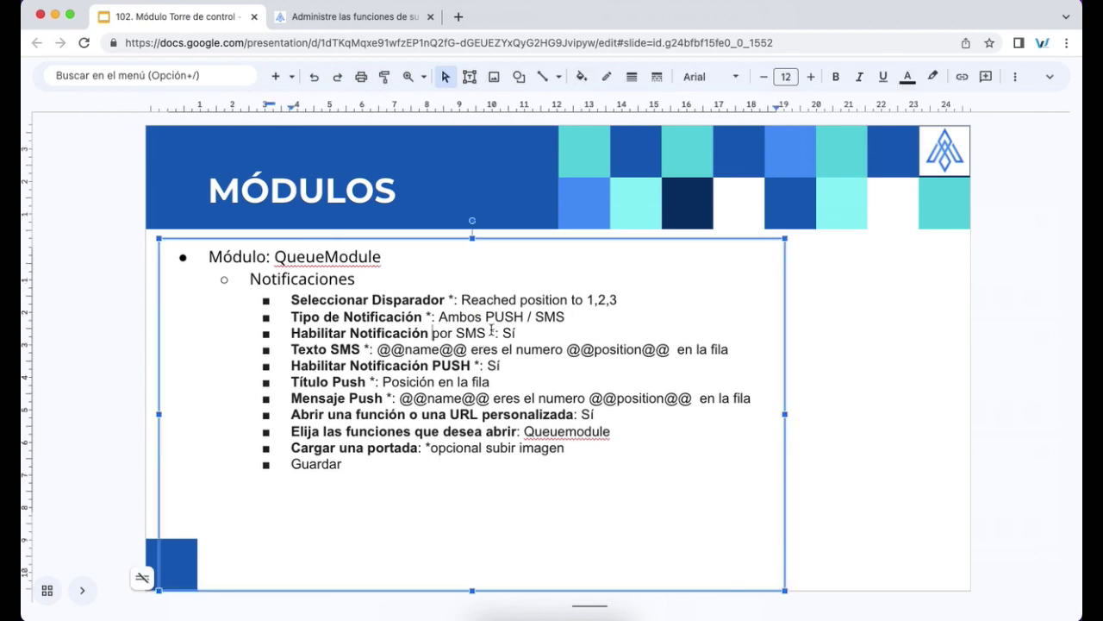
drag(465, 300, 615, 303)
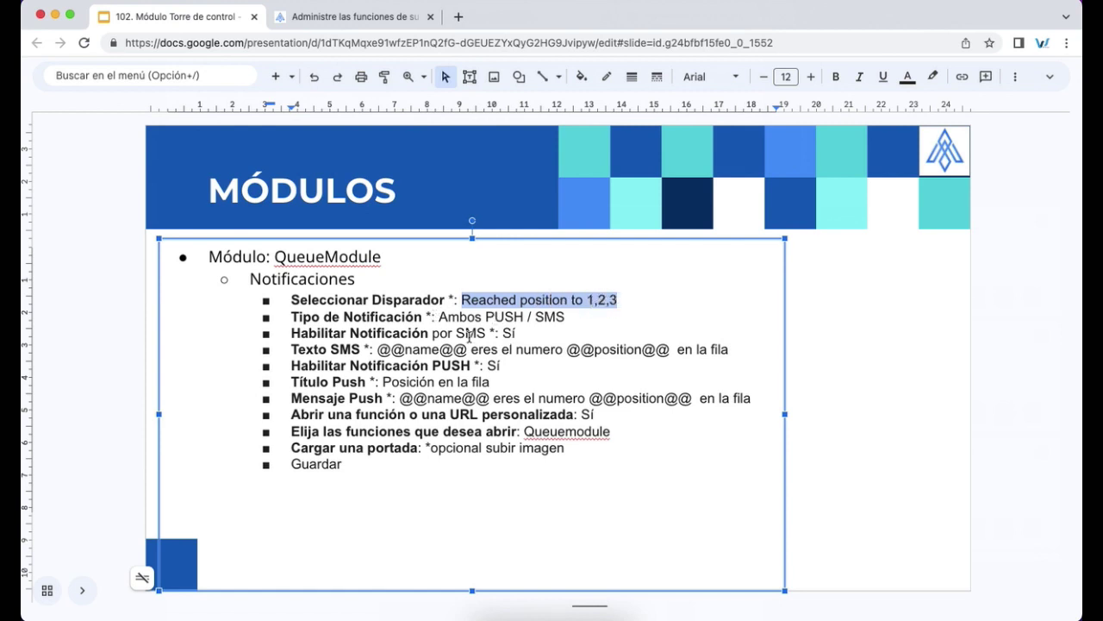
drag(378, 349, 739, 351)
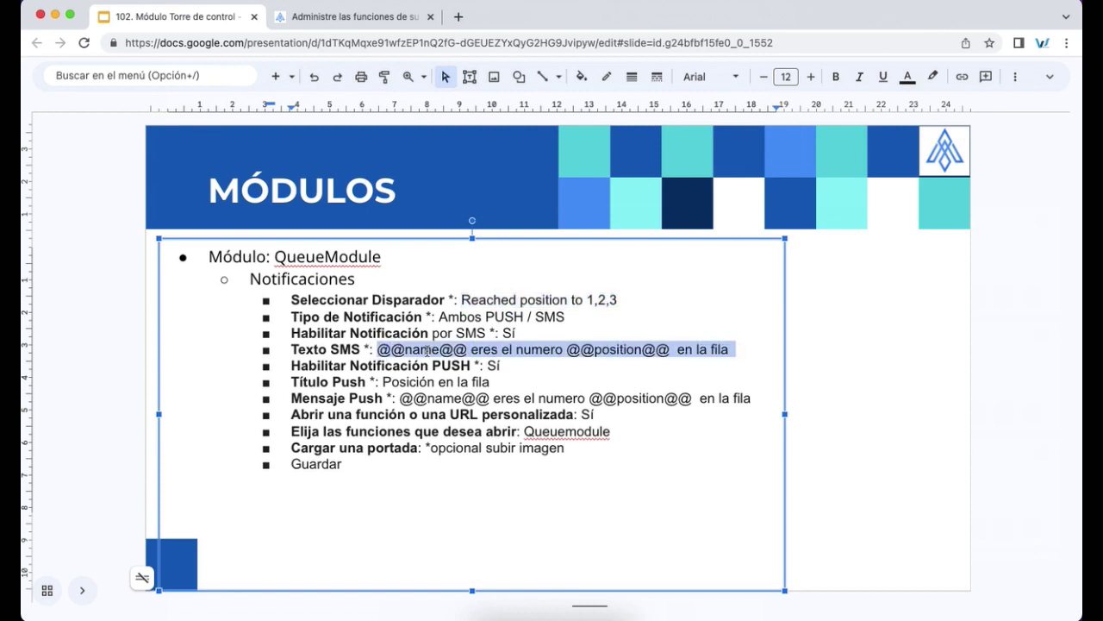
- Return to Appzky and save the Reached position to 1,2,3 notification template, with PUSH and SMS enabled and Queuemodule as the function to open
drag(380, 349, 474, 350)
drag(569, 350, 665, 351)
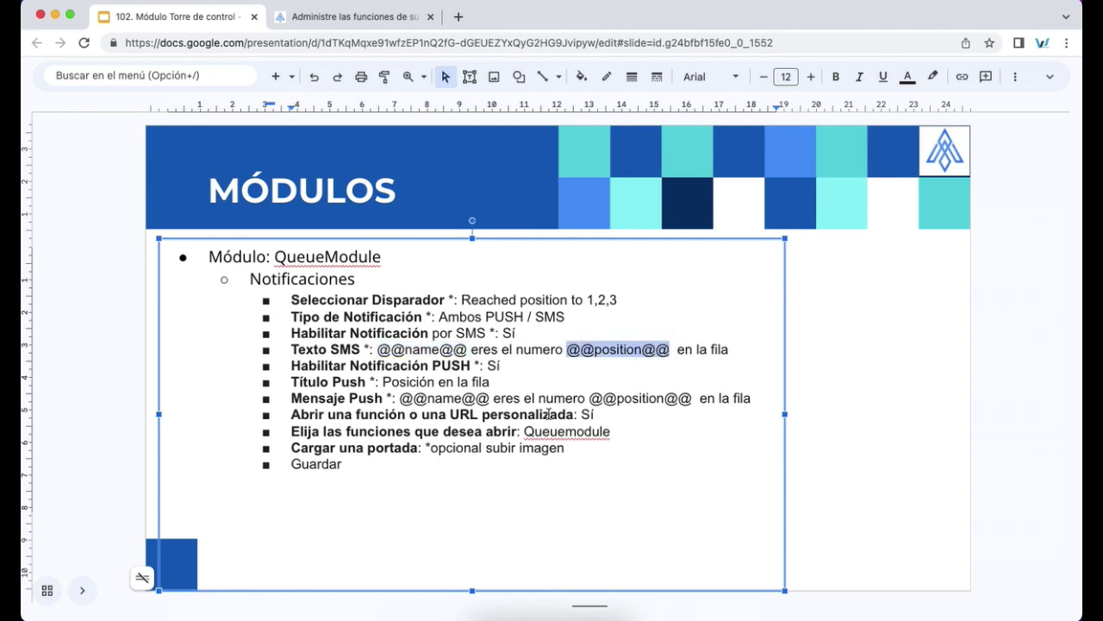
key(ctrl+Tab)
scroll(302, 502, down, 2)
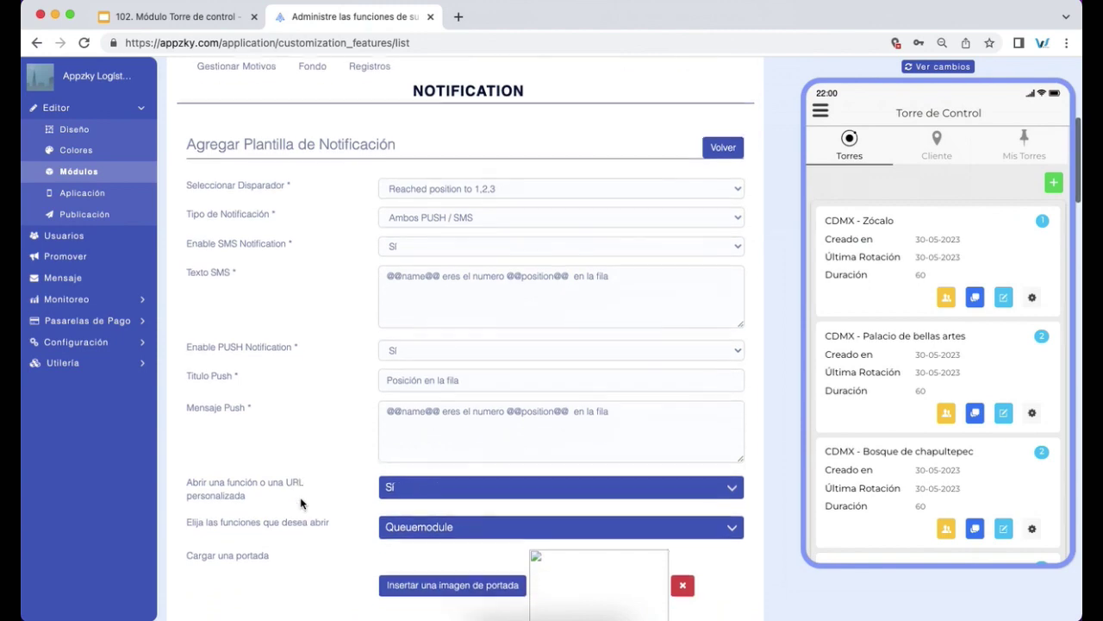
scroll(301, 503, down, 5)
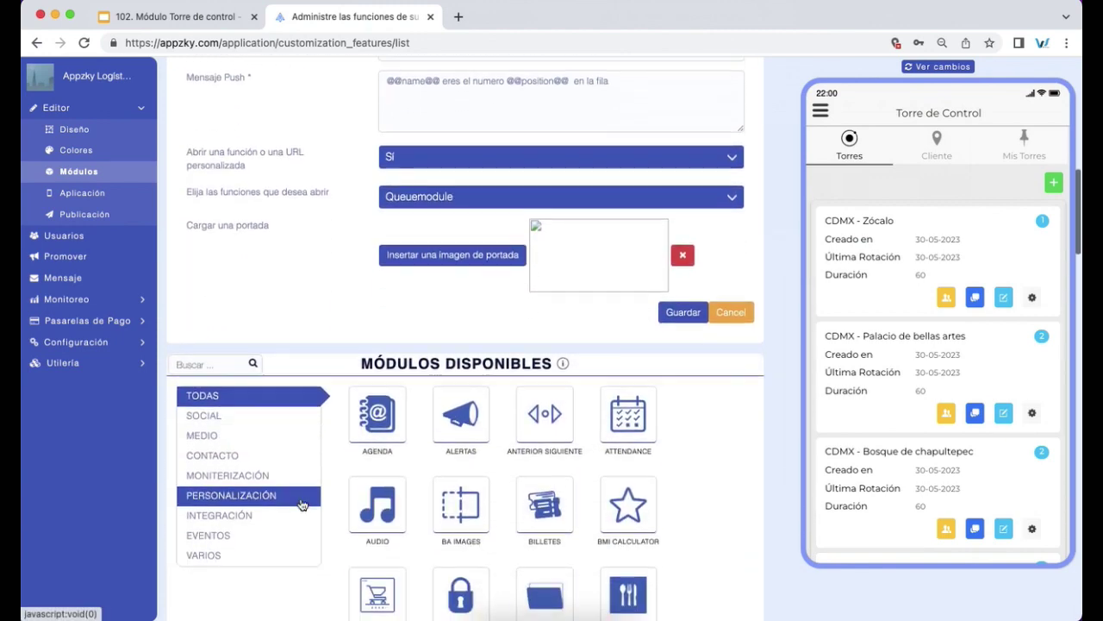
scroll(302, 504, up, 3)
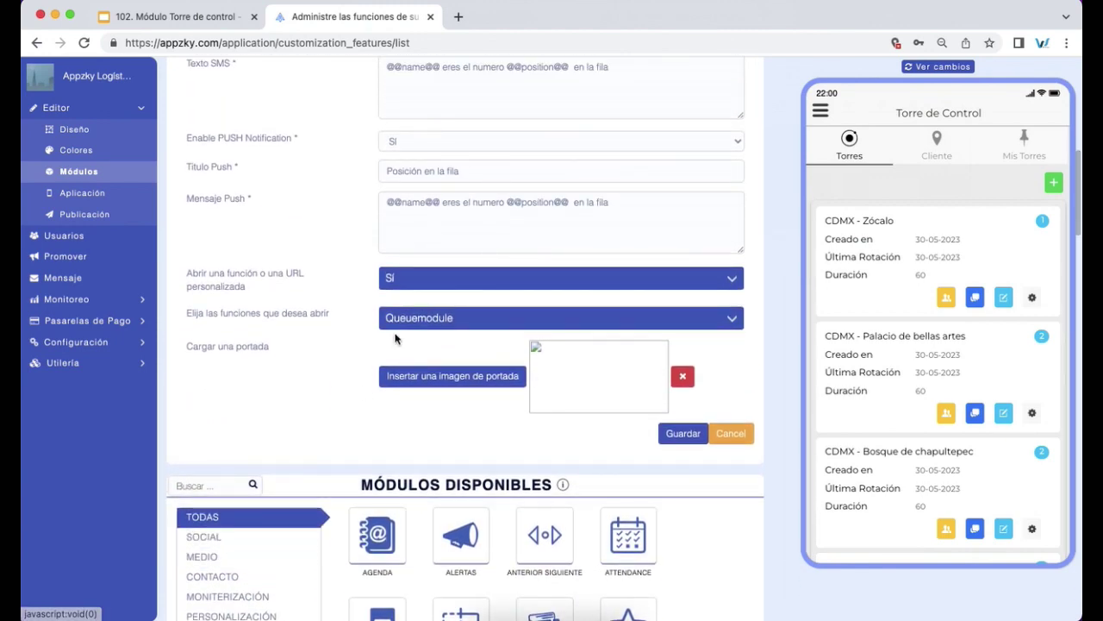
click(402, 327)
click(325, 336)
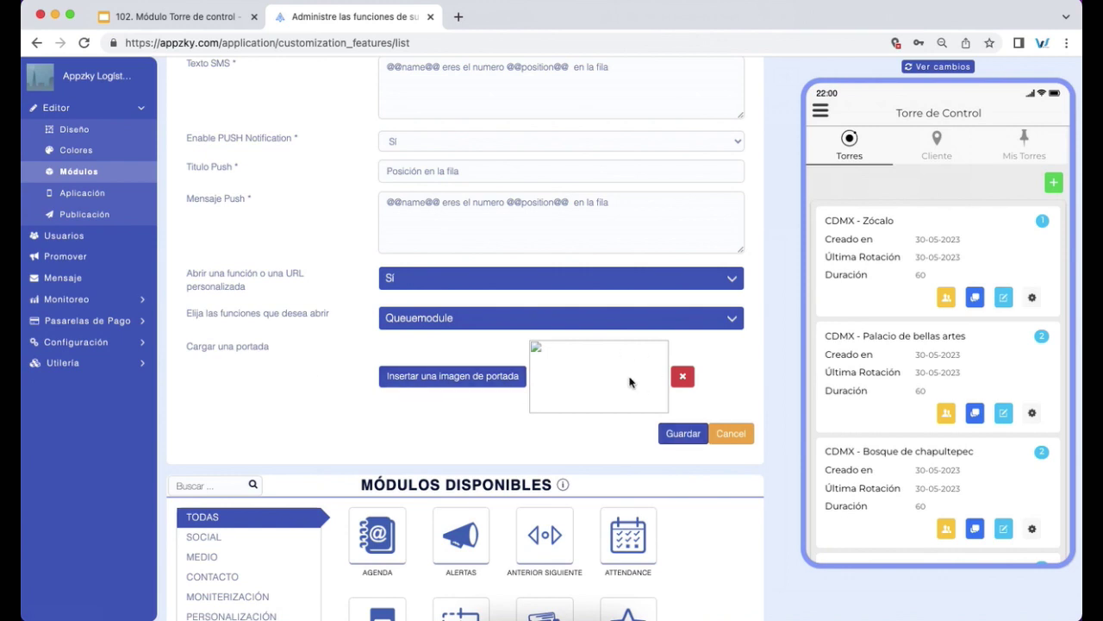
click(688, 434)
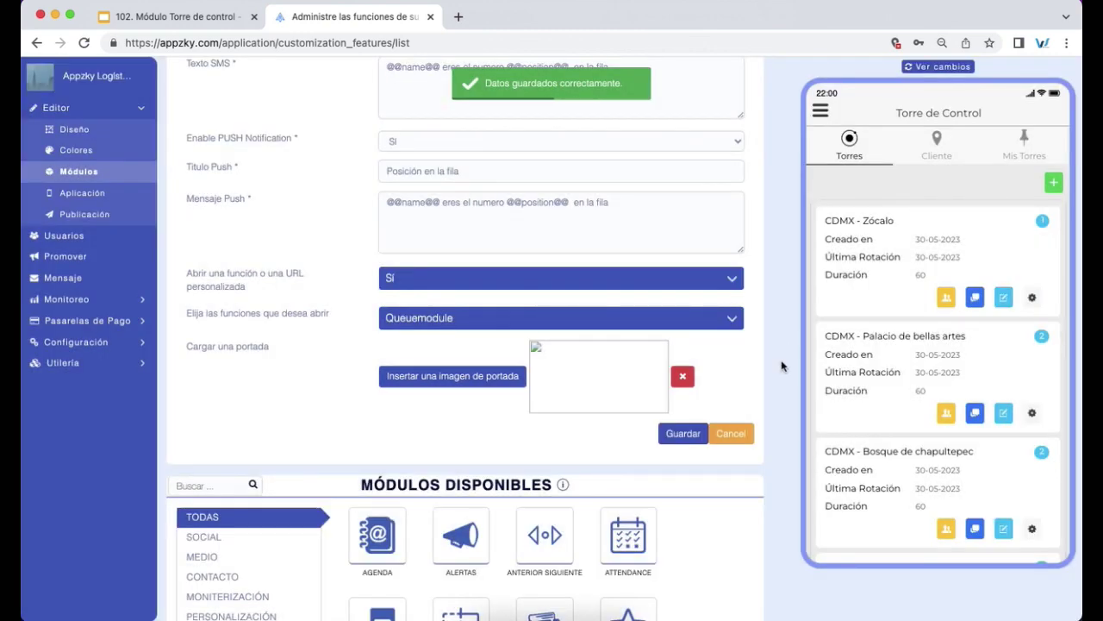
- Open QueueModule's Notificaciones section and check the Reached position to 1,2,3 template in the template list
scroll(782, 366, up, 1)
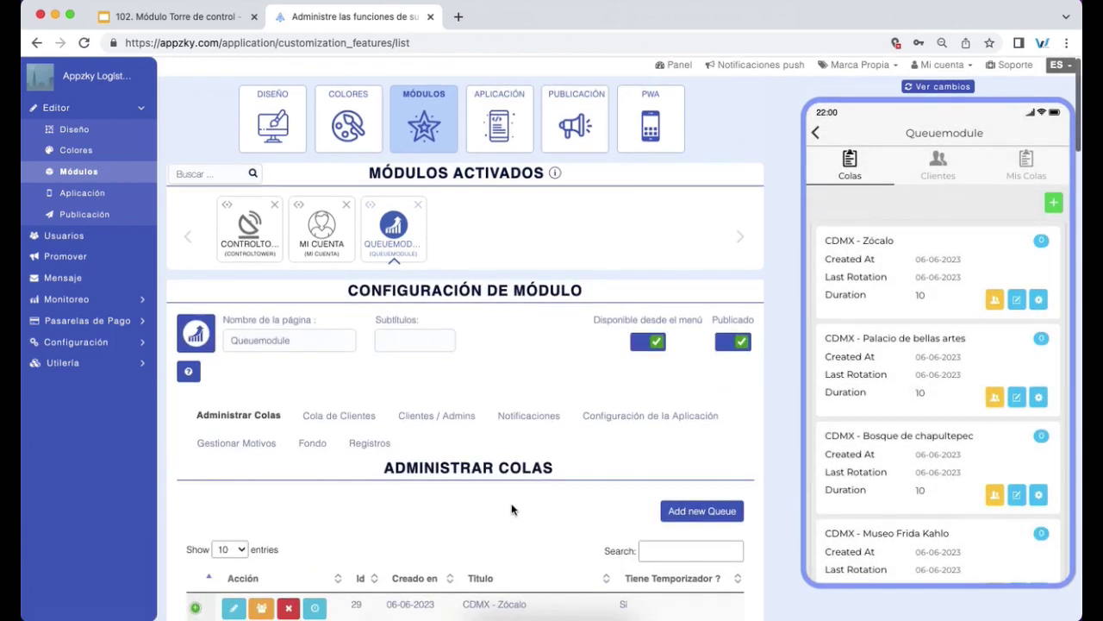
scroll(512, 510, down, 1)
scroll(512, 509, down, 4)
click(527, 241)
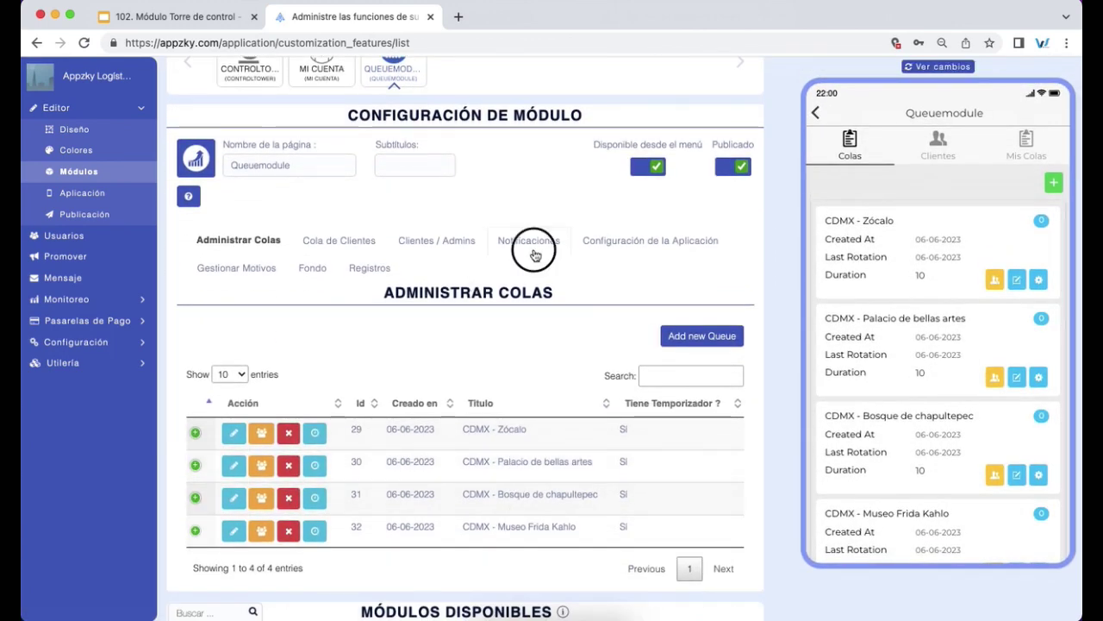
scroll(579, 284, down, 3)
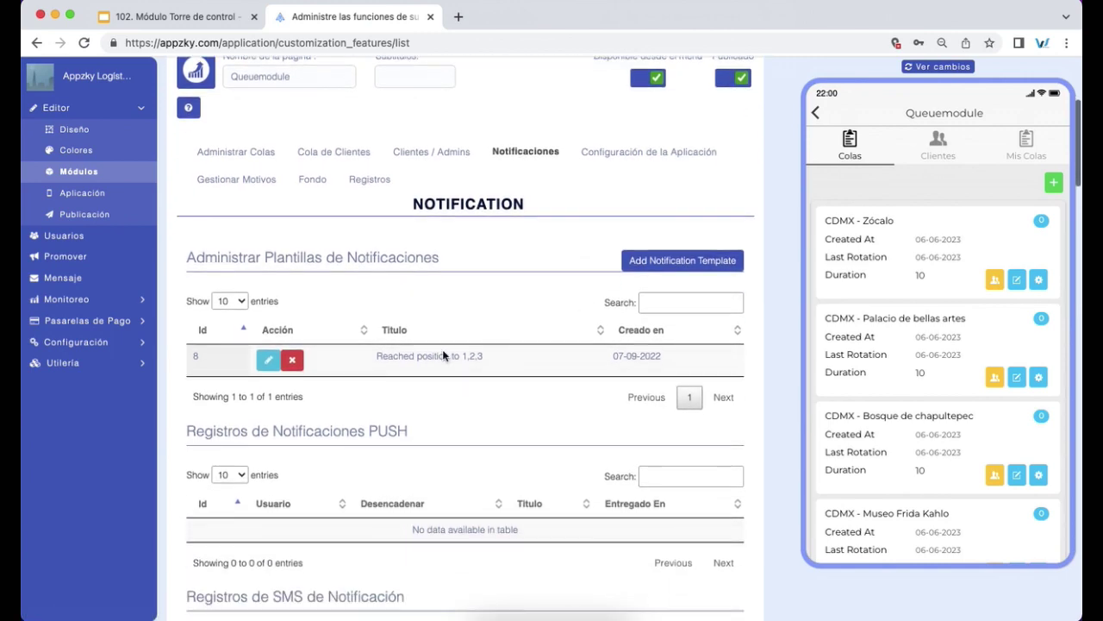
drag(380, 357, 484, 356)
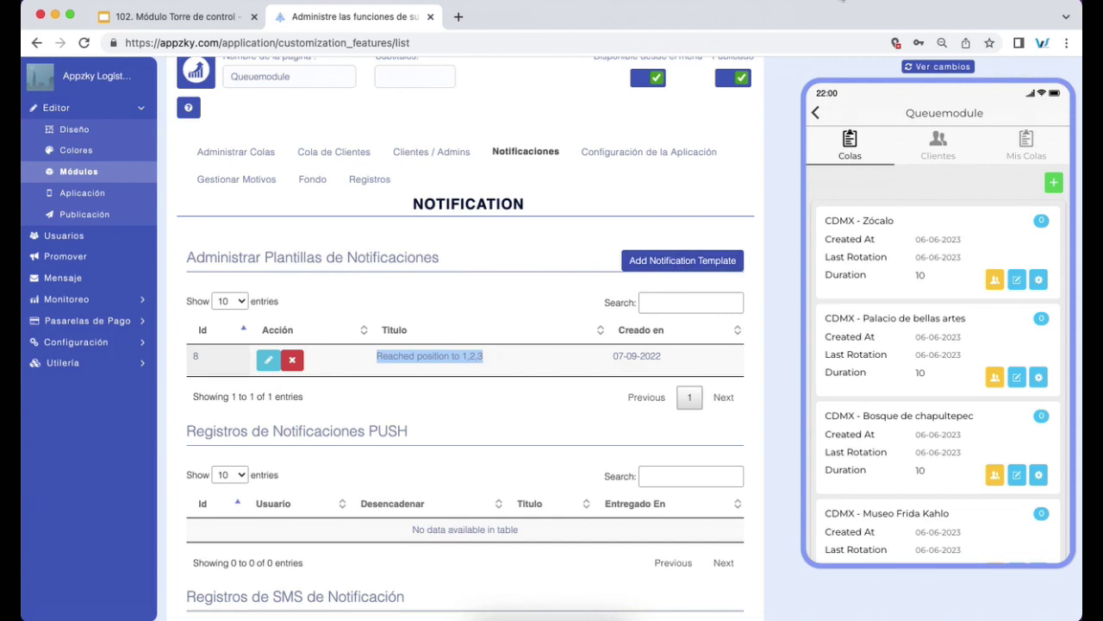
- Open QueueModule's Gestionar Motivos section and compare its listed reasons and new-reason form with the Gestionar motivos slide in Google Slides
key(ctrl+shift+Tab)
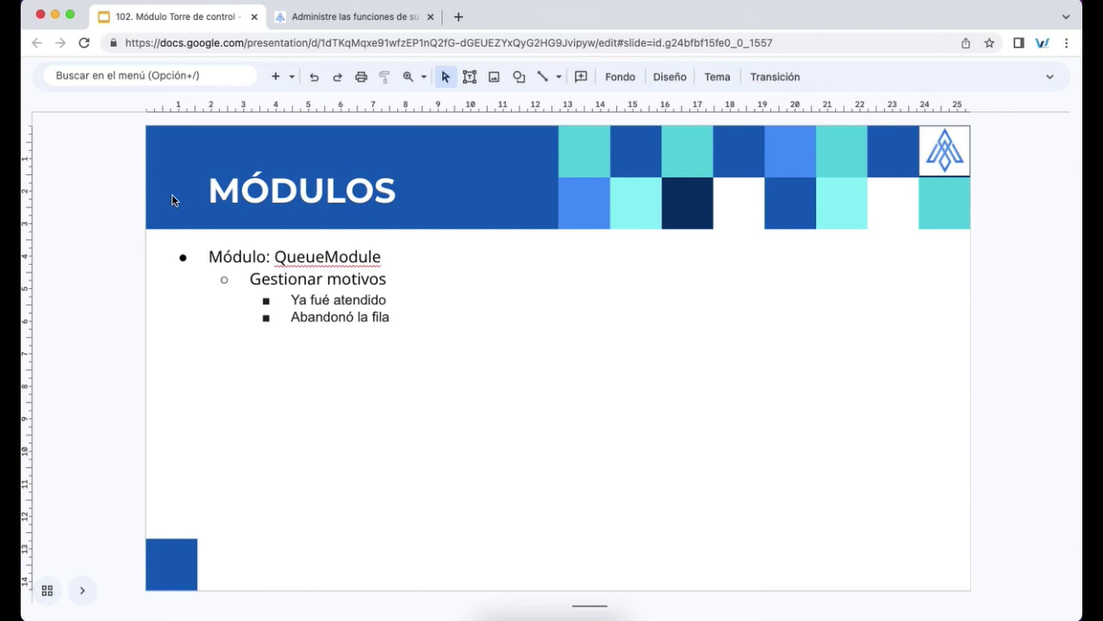
key(ctrl+Tab)
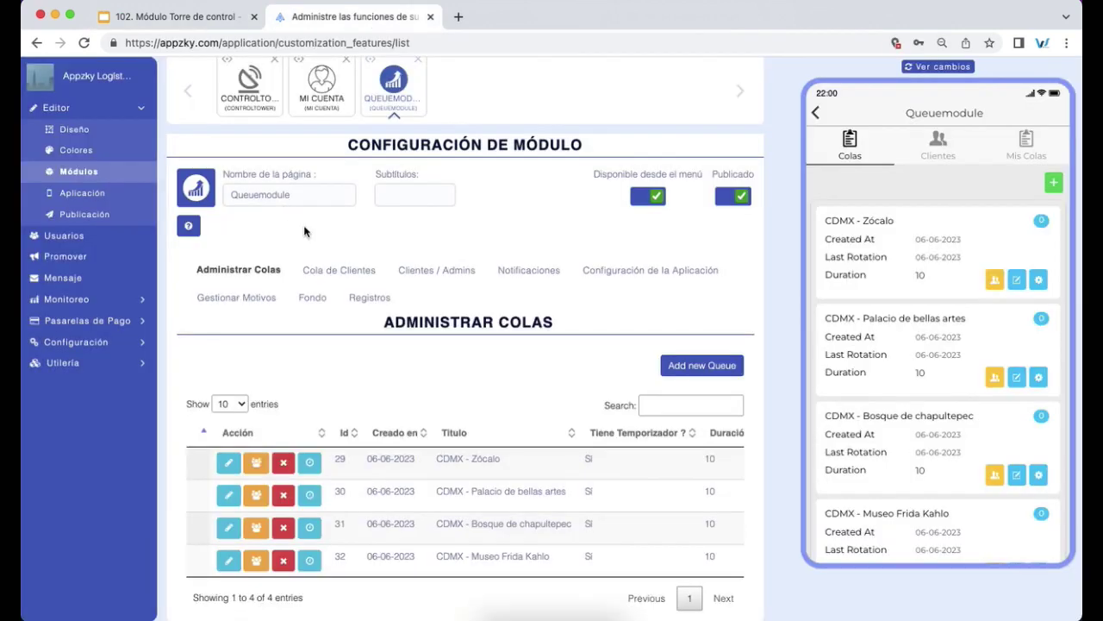
click(256, 297)
scroll(423, 344, down, 3)
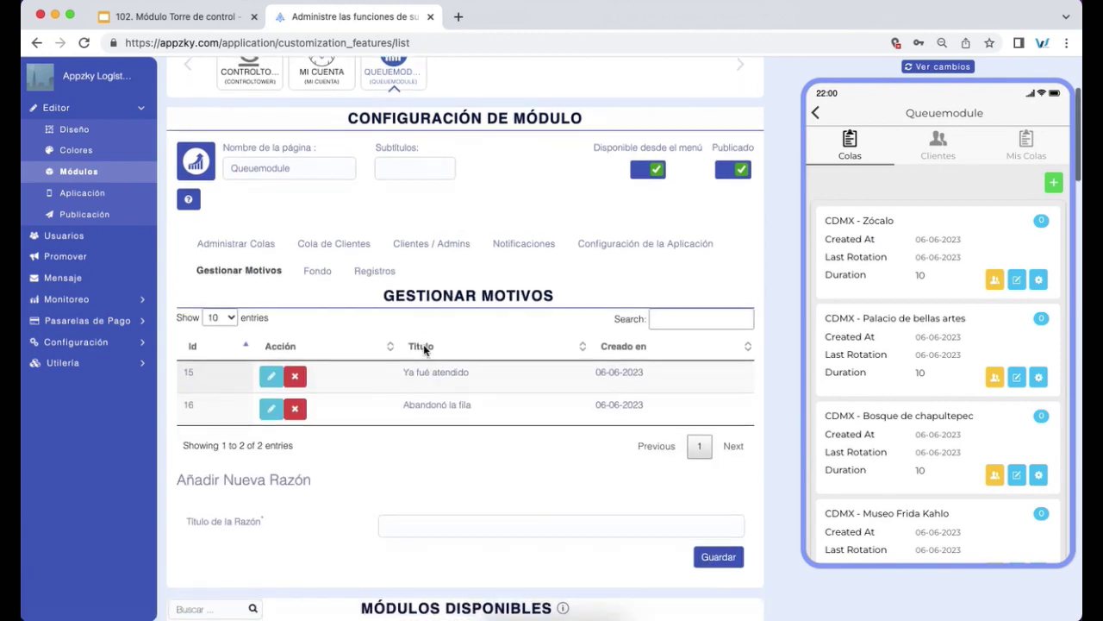
key(ctrl+Tab)
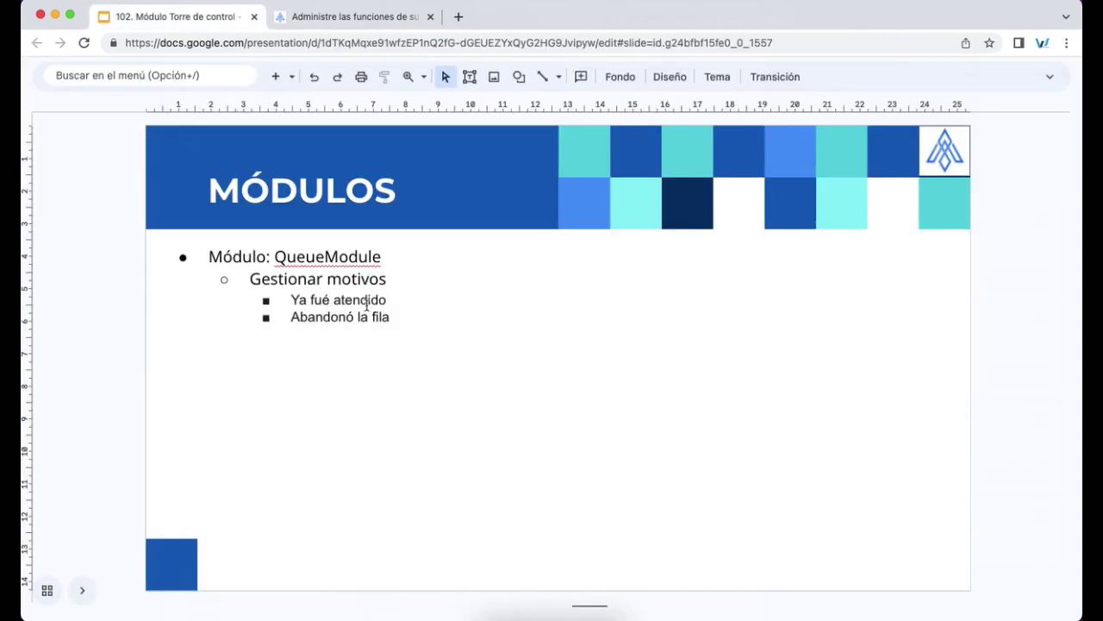
key(ctrl+Tab)
drag(404, 310, 476, 313)
drag(404, 343, 473, 343)
click(517, 379)
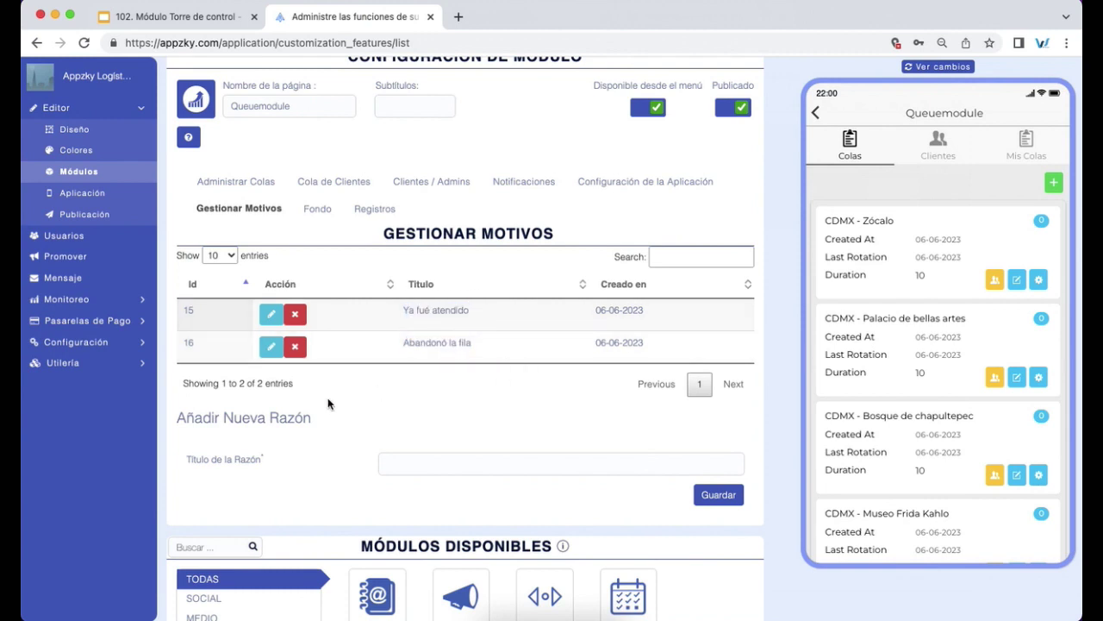
click(431, 463)
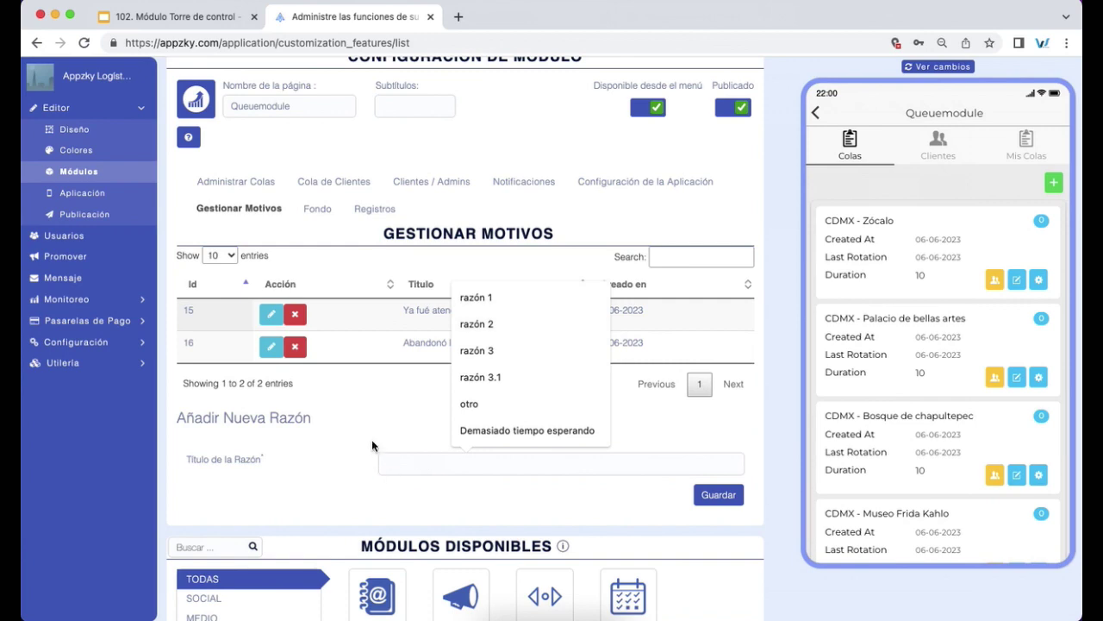
click(372, 439)
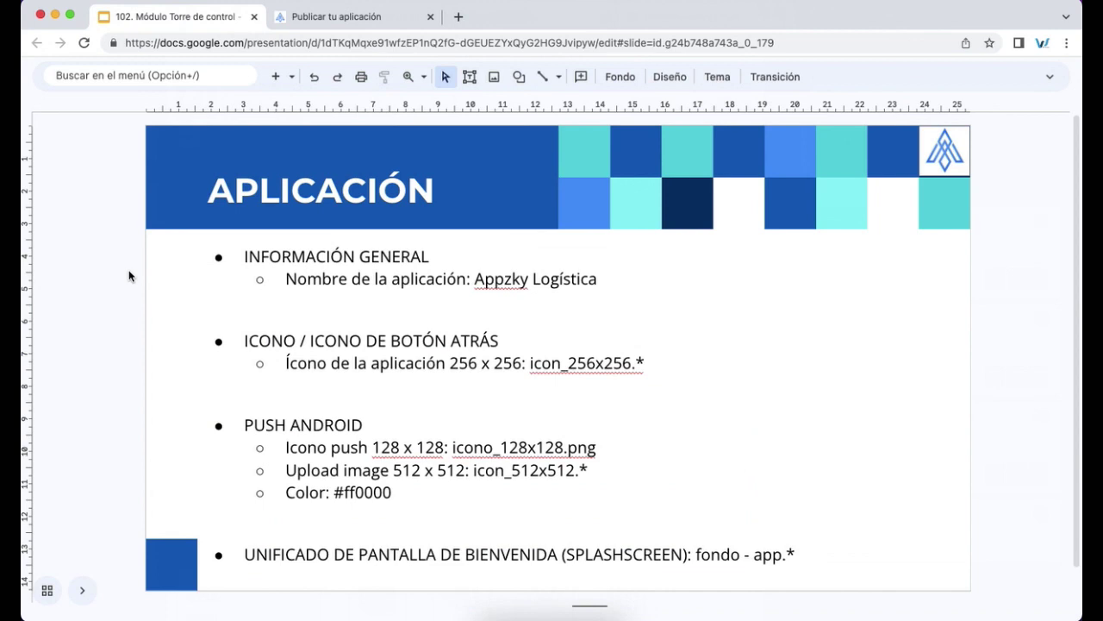
- Switch to Appzky's Aplicación page and save the Push Android configuration with its 128 x 128 icon, 512 x 512 image and color #136e87
click(347, 23)
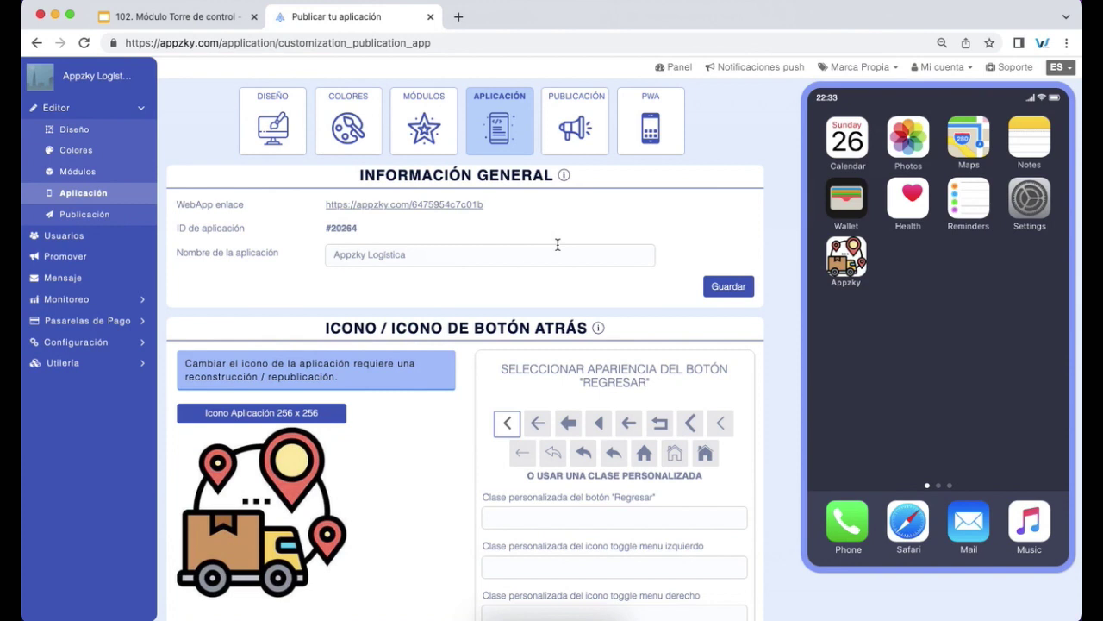
scroll(551, 211, down, 1)
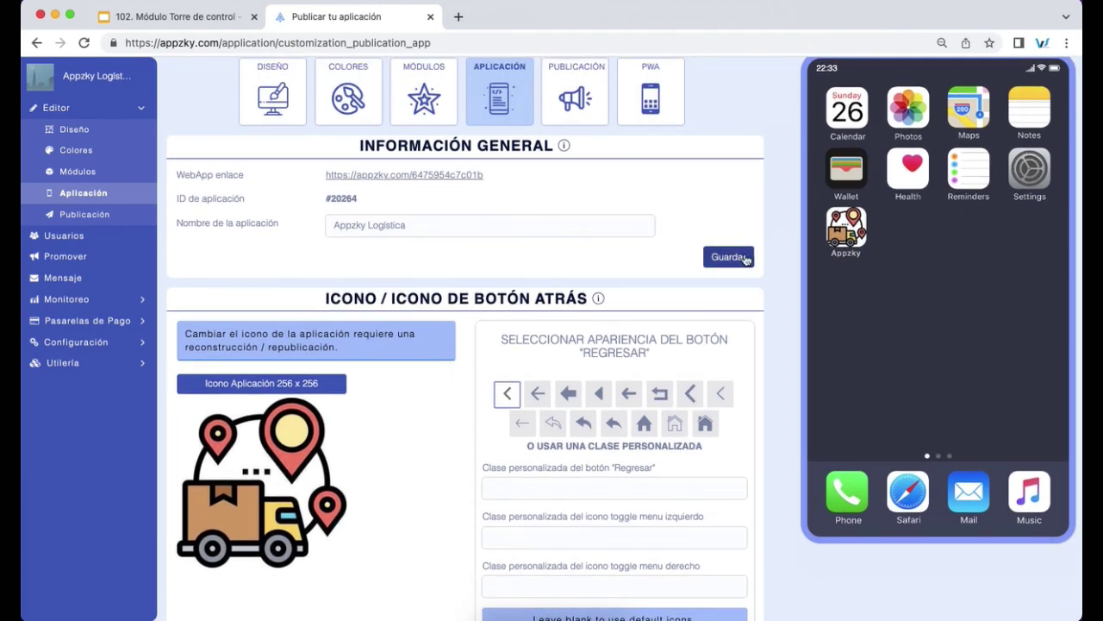
scroll(570, 258, down, 6)
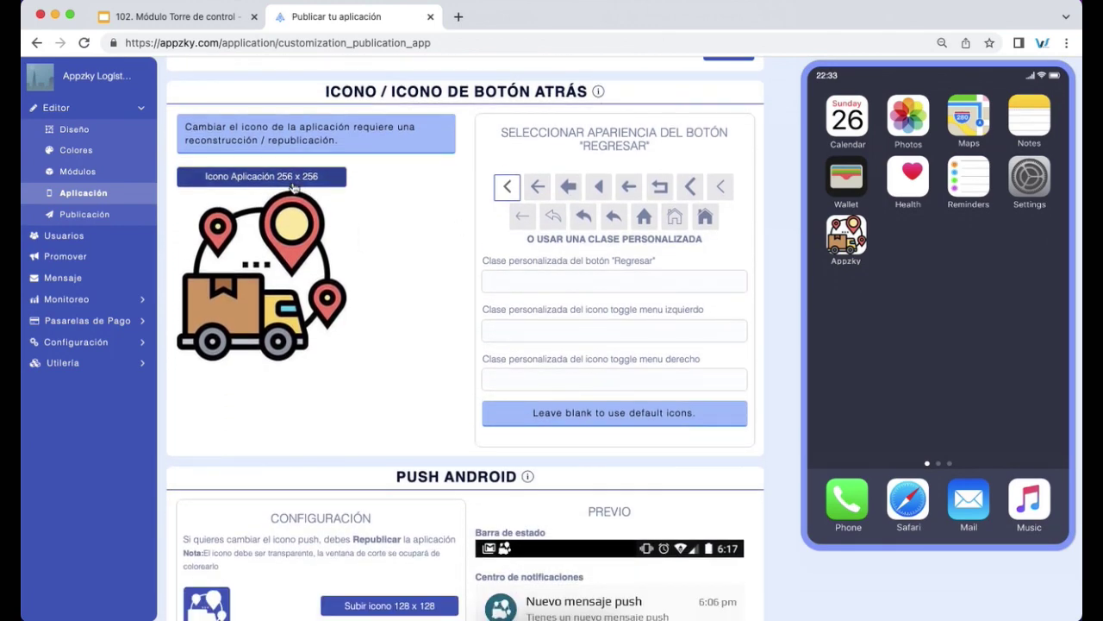
scroll(423, 266, down, 15)
scroll(426, 266, up, 3)
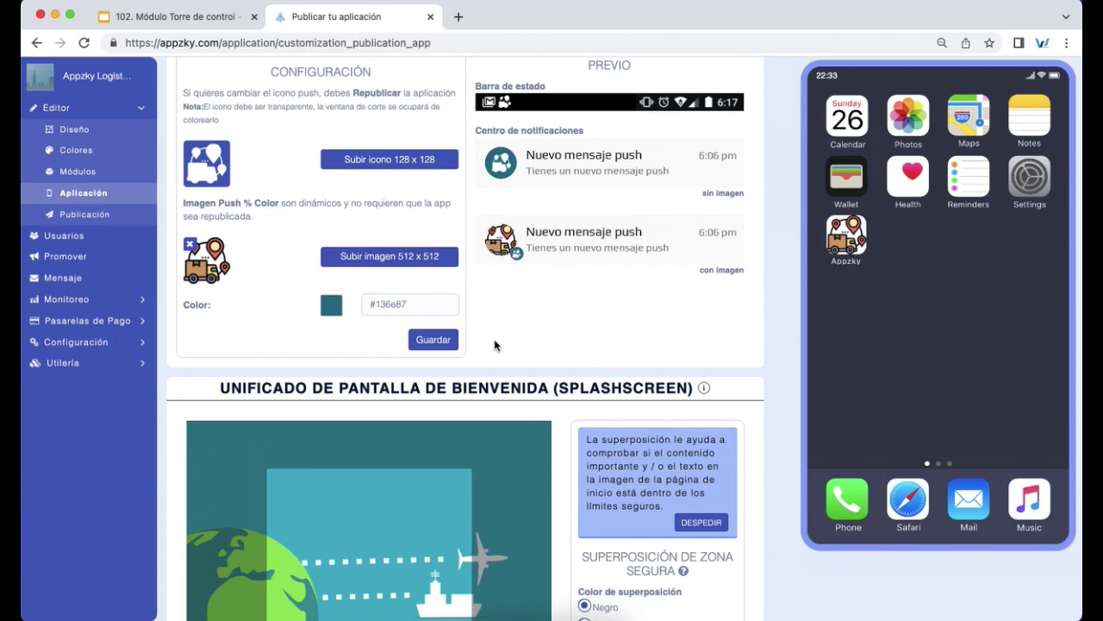
click(443, 340)
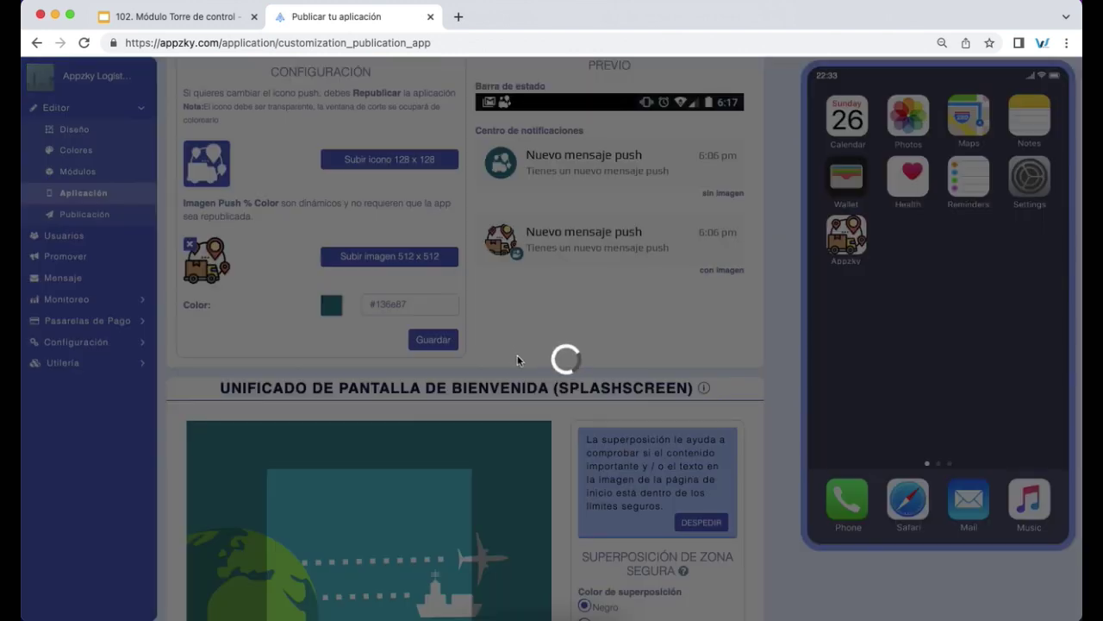
- Examine the unified splash screen settings and check the splash image's file name on the Aplicación slide in Google Slides
scroll(517, 360, down, 5)
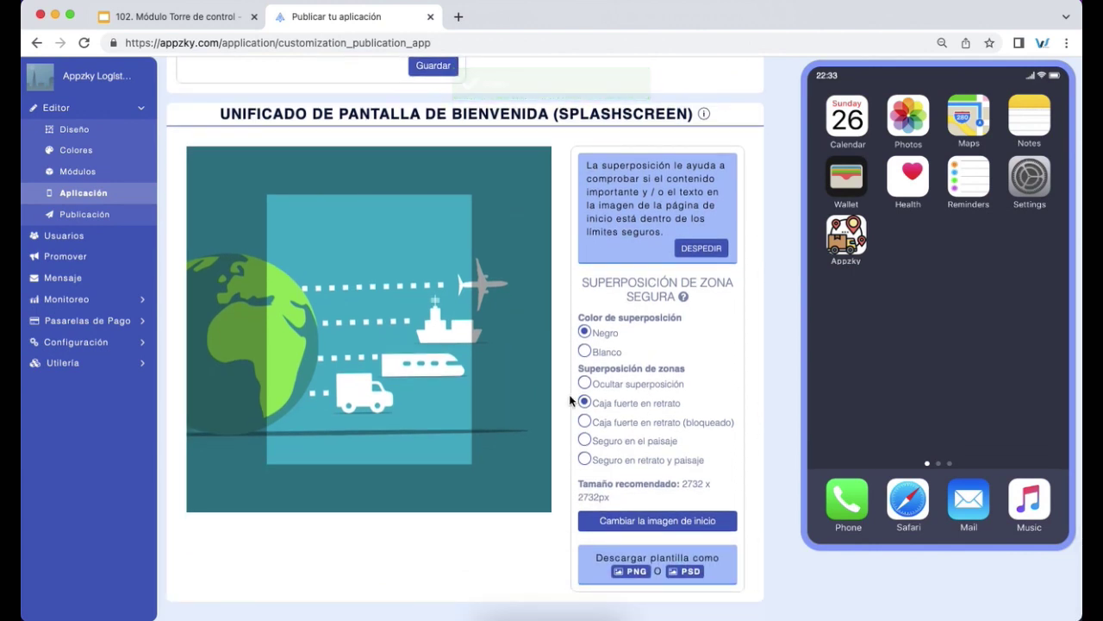
click(228, 29)
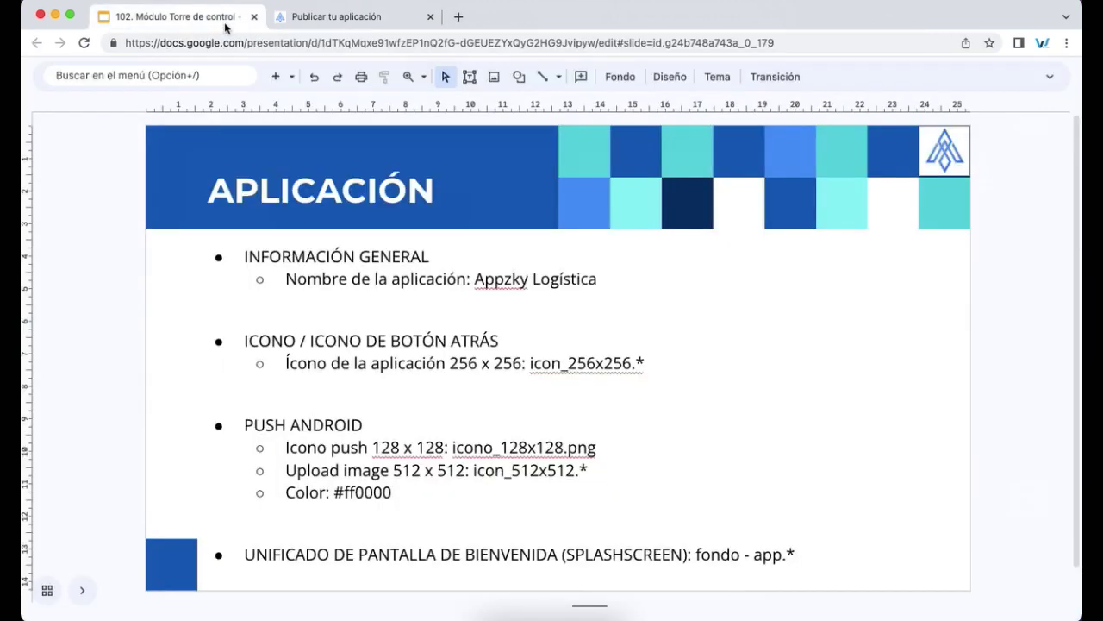
drag(718, 556, 781, 556)
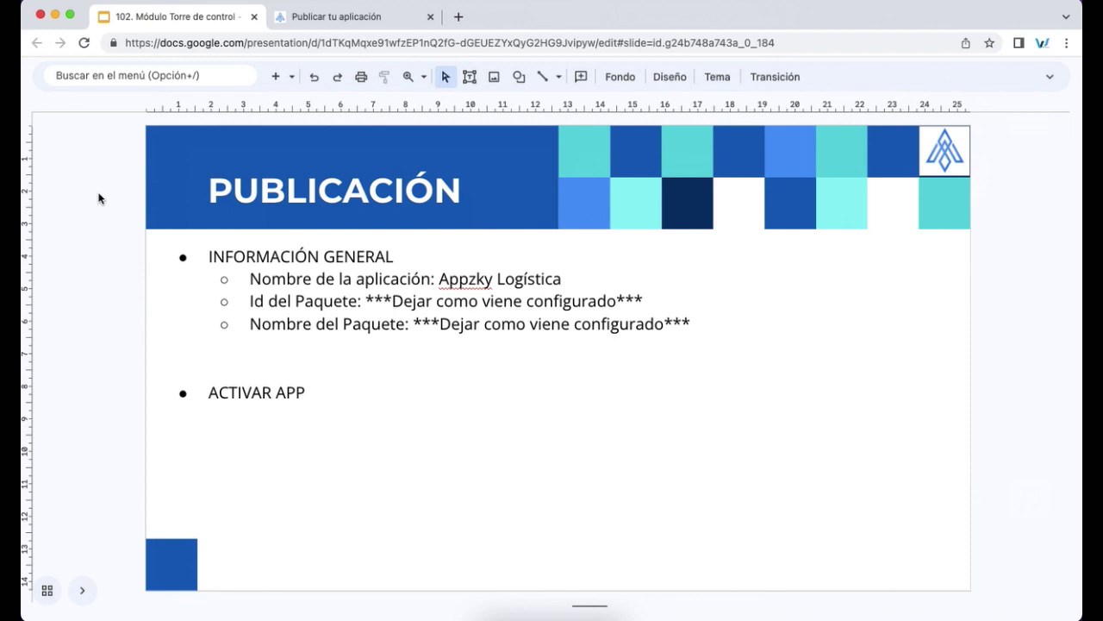
- Switch to Appzky's Publicación page and examine its subscription, general information, monetization and mobile source code sections
key(ctrl+Tab)
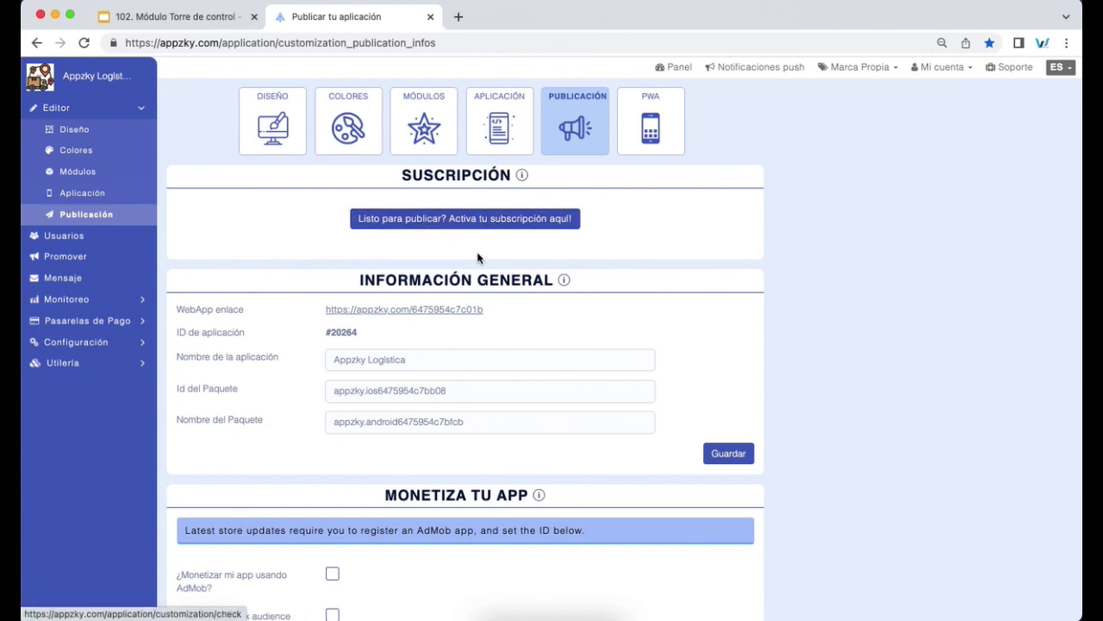
scroll(478, 257, down, 2)
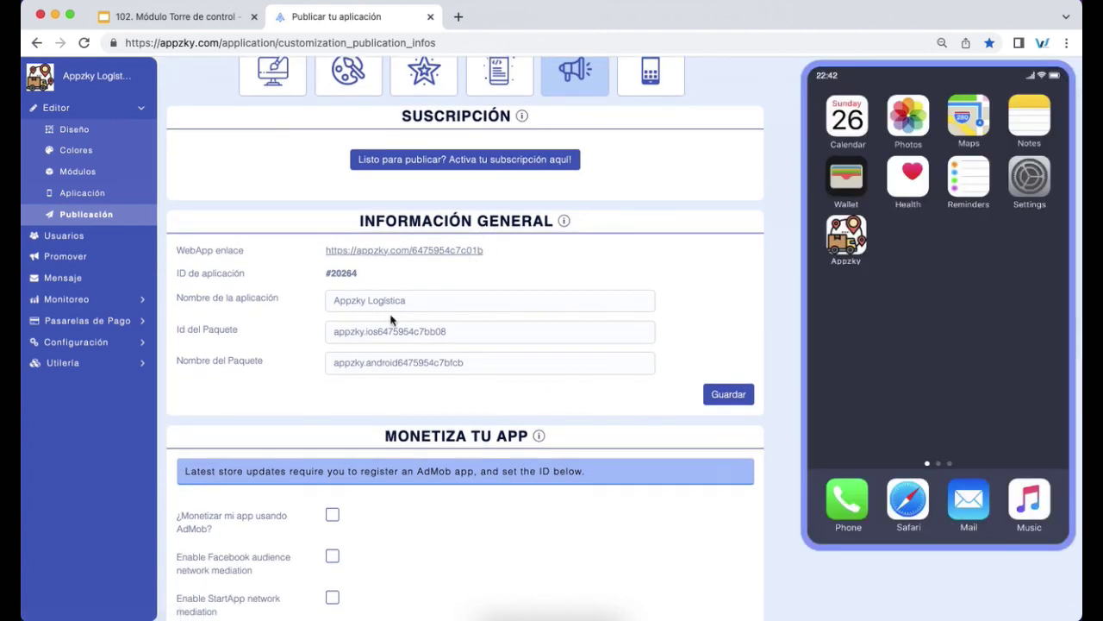
drag(407, 302, 320, 309)
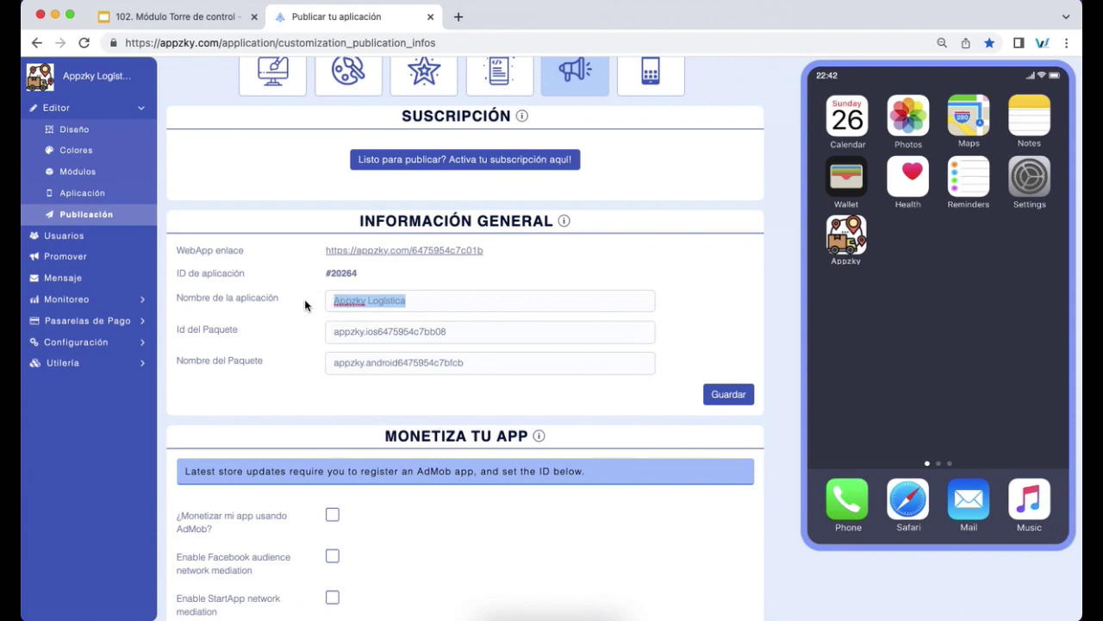
click(676, 292)
scroll(679, 291, down, 3)
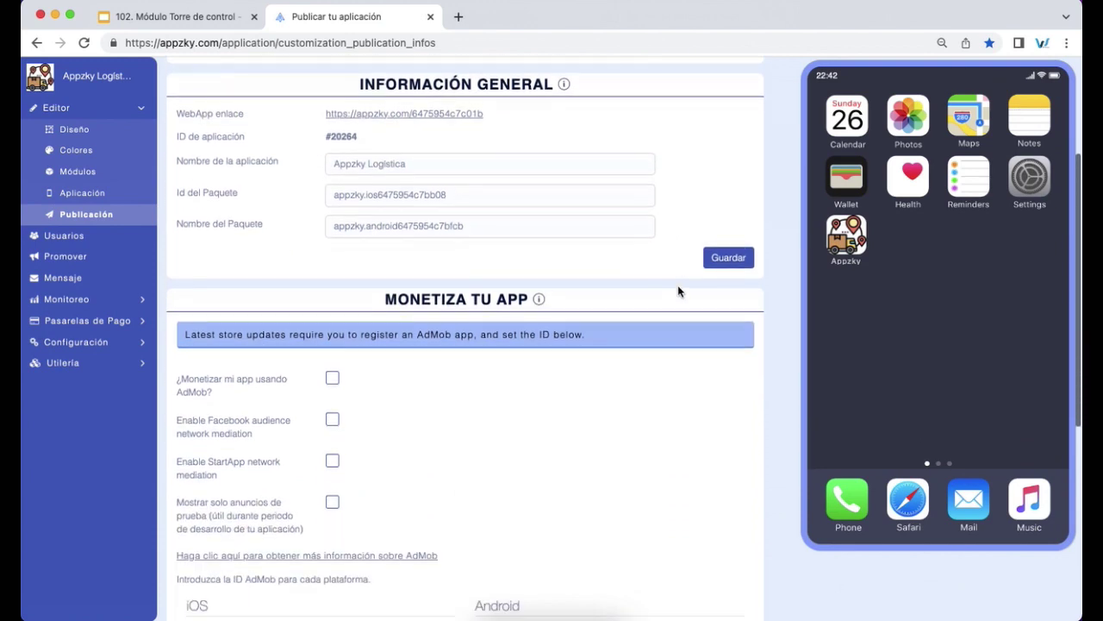
scroll(678, 291, up, 10)
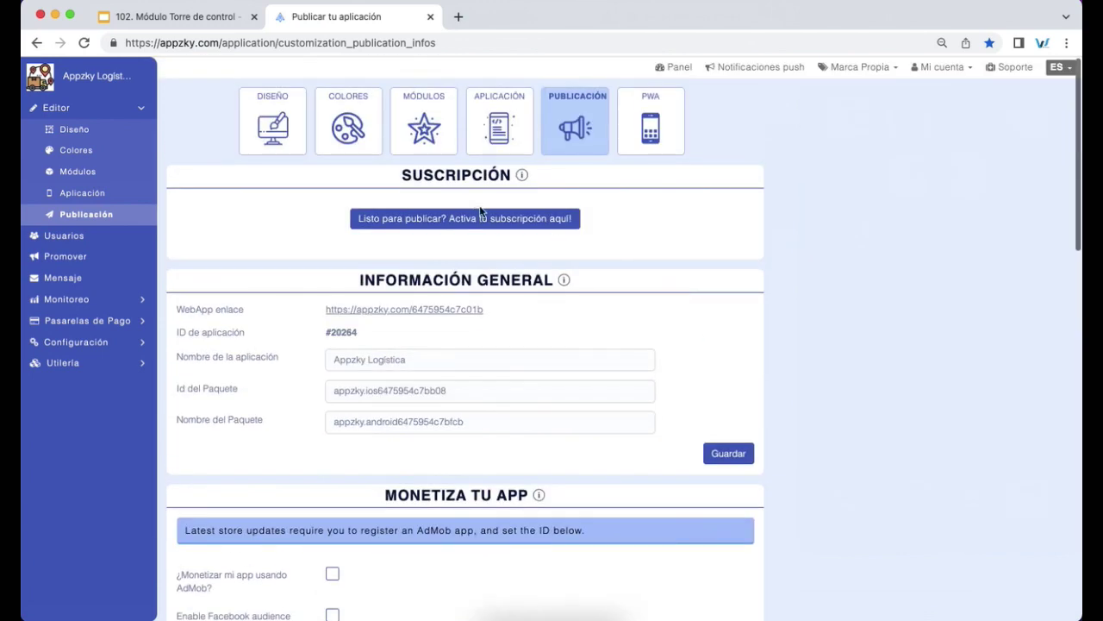
scroll(653, 276, down, 10)
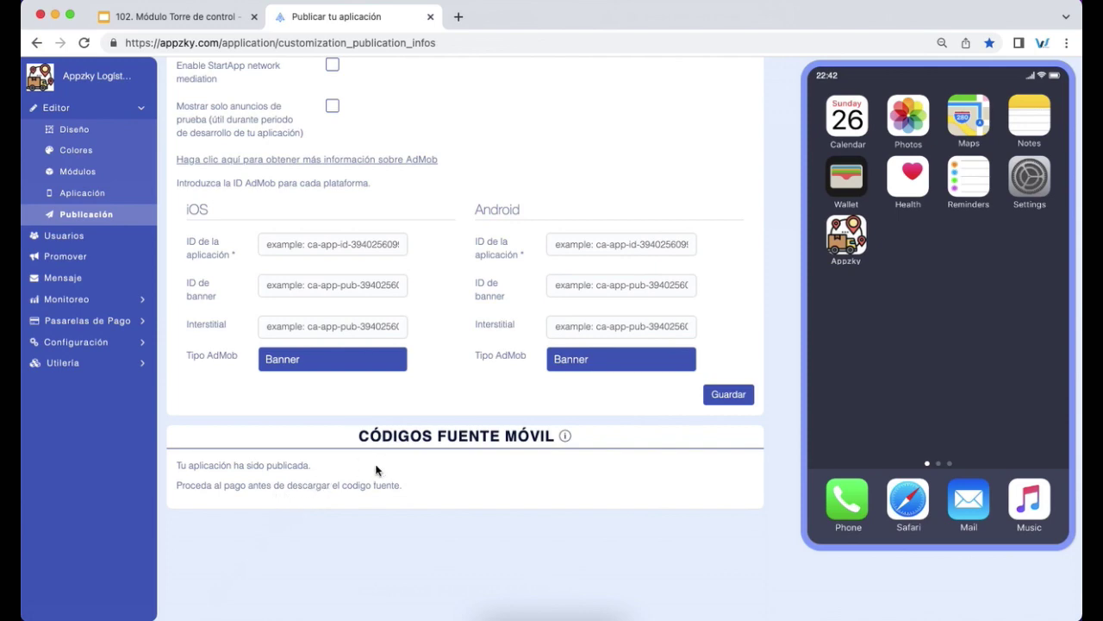
- Open the app's subscription activation page and select the 1,000 Apps, tipo Apphive, marca propia subscription
scroll(376, 470, up, 10)
click(542, 164)
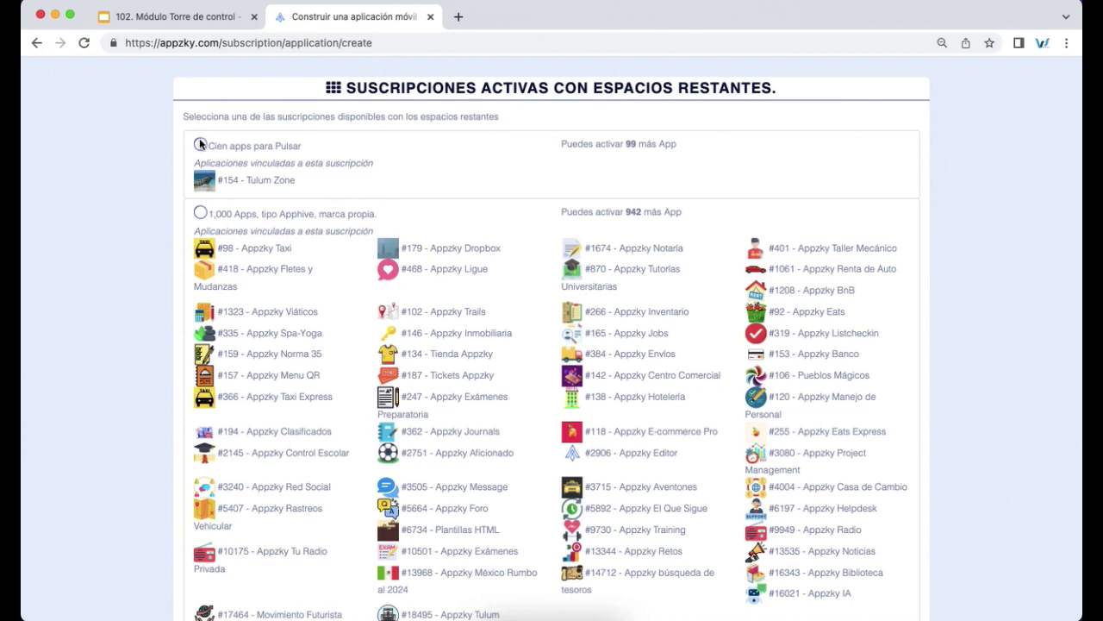
click(200, 145)
scroll(144, 210, down, 10)
scroll(145, 210, up, 10)
click(199, 213)
- Review the new monthly subscription purchase section, including the billing address form and the plans offered
scroll(156, 231, down, 10)
scroll(156, 231, down, 3)
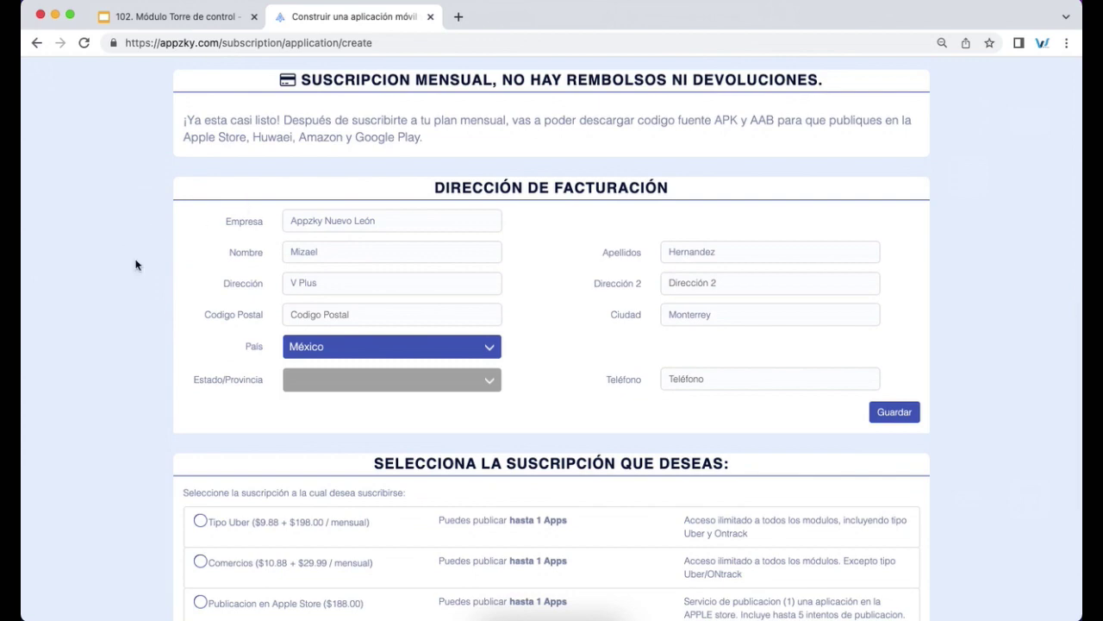
scroll(135, 264, down, 3)
scroll(135, 265, down, 3)
scroll(136, 265, up, 15)
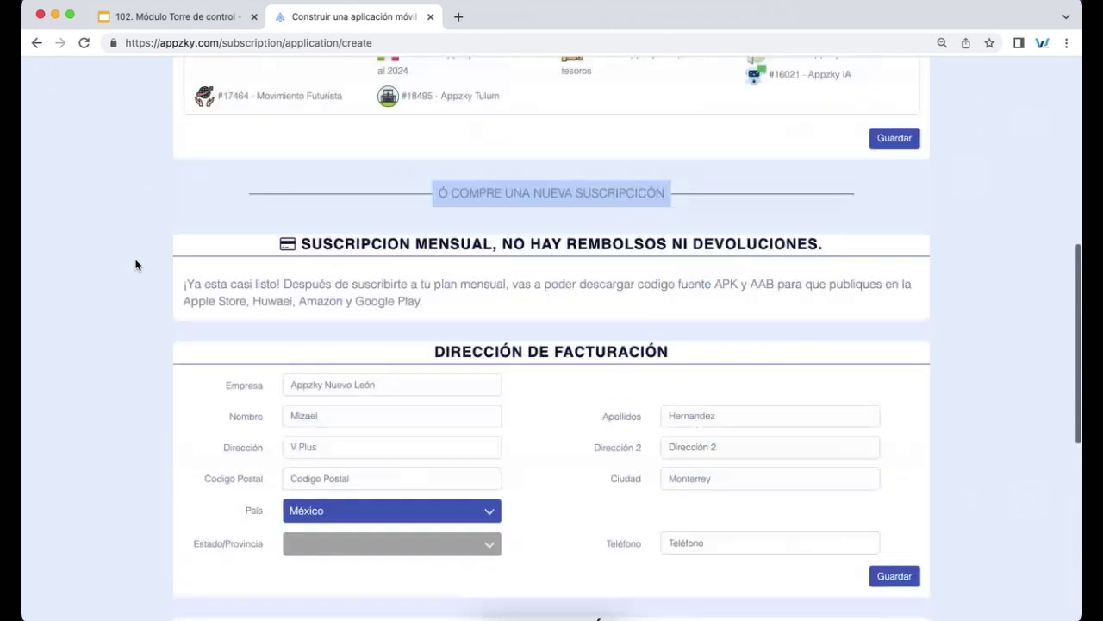
scroll(135, 264, down, 10)
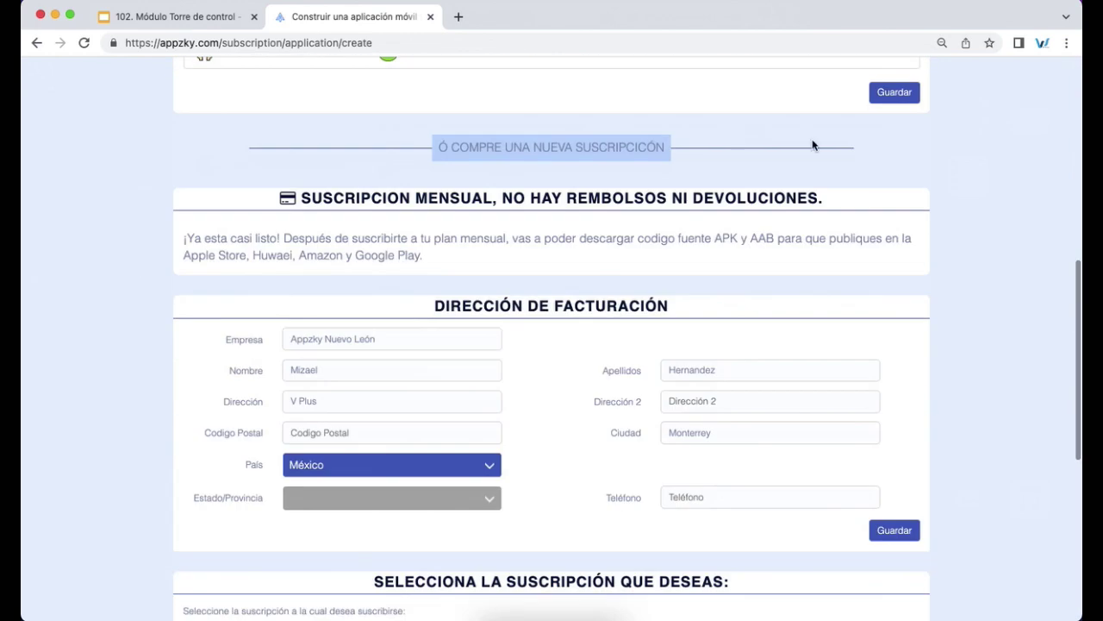
- Save the app's assignment to the chosen subscription and return to the application list to check Appzky Logística's subscription status
click(894, 94)
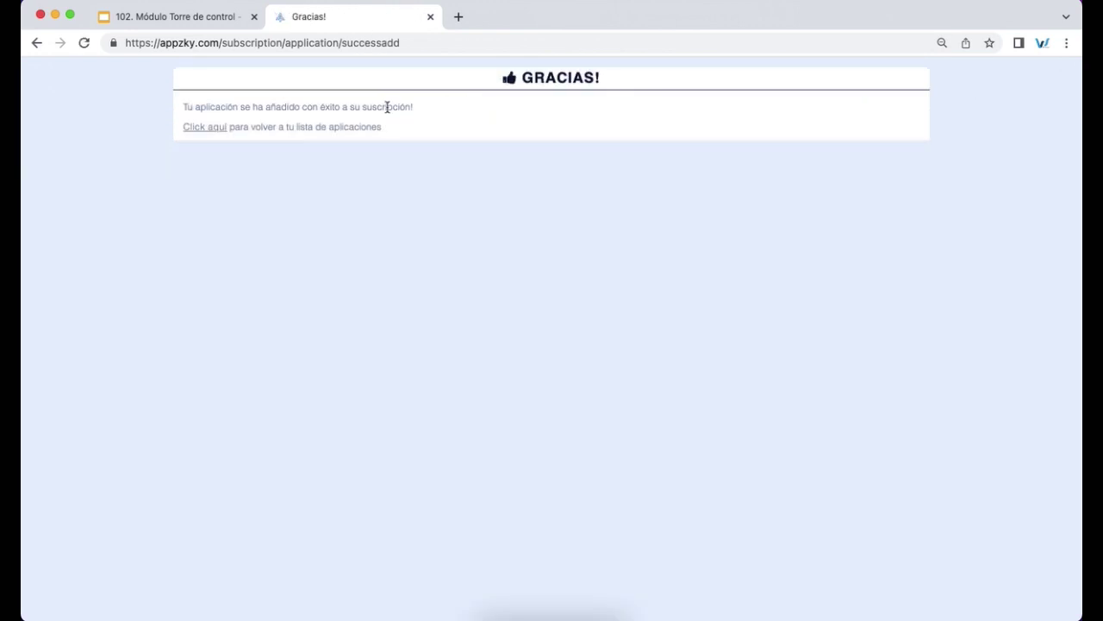
click(213, 131)
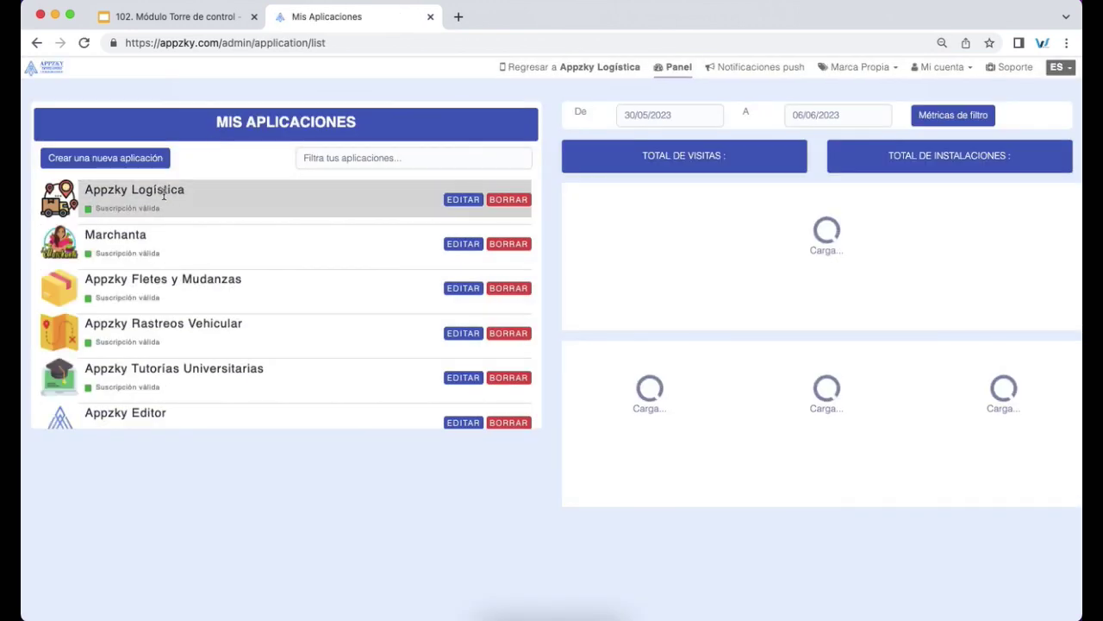
triple_click(107, 208)
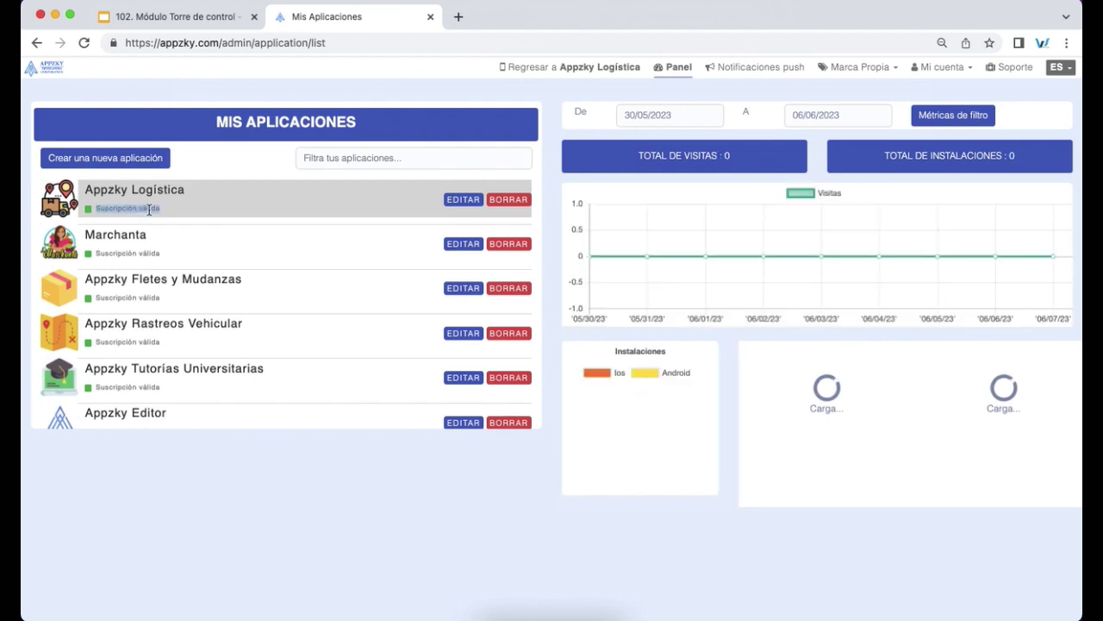
- Open Appzky Logística for editing and, under Publicación, generate the ad-free iPhone source code, the Android source code and the APK/AAB
click(459, 200)
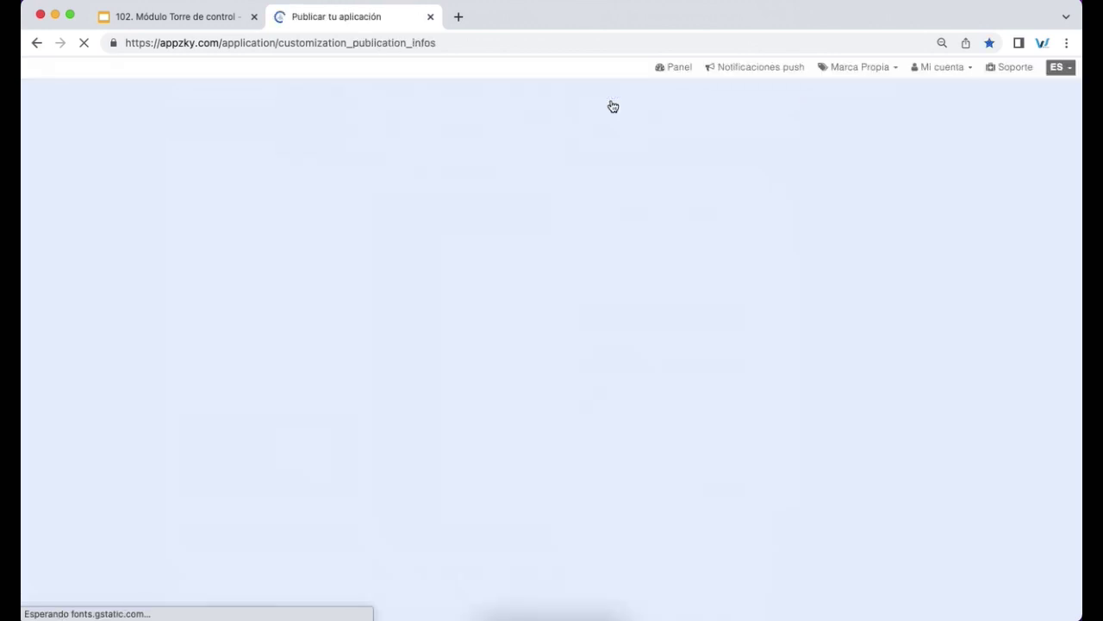
scroll(697, 202, down, 6)
scroll(698, 202, down, 6)
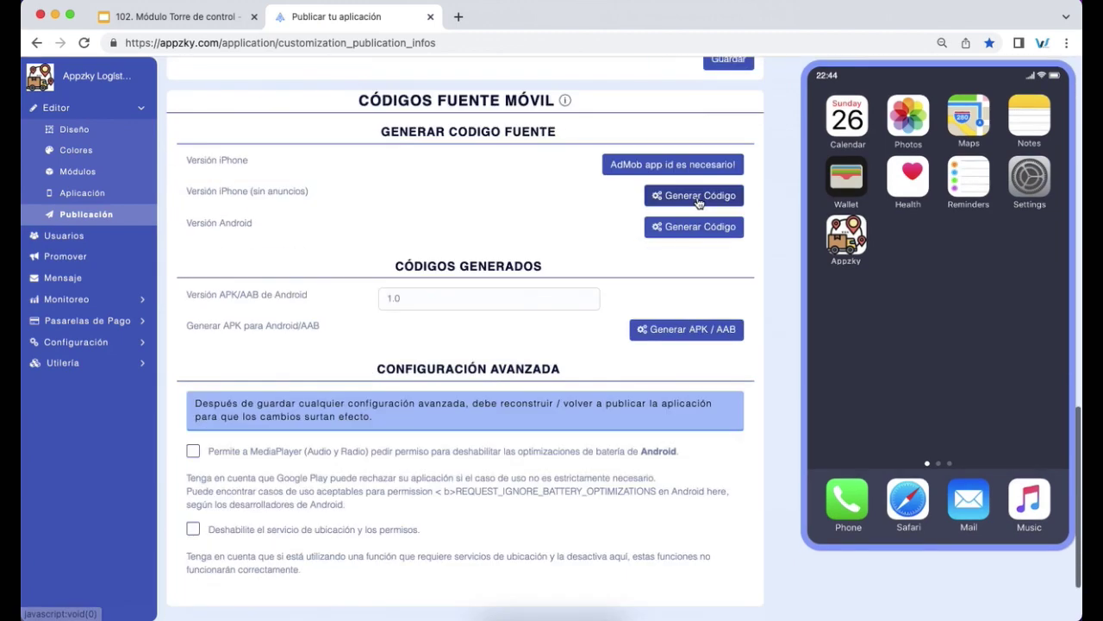
click(710, 207)
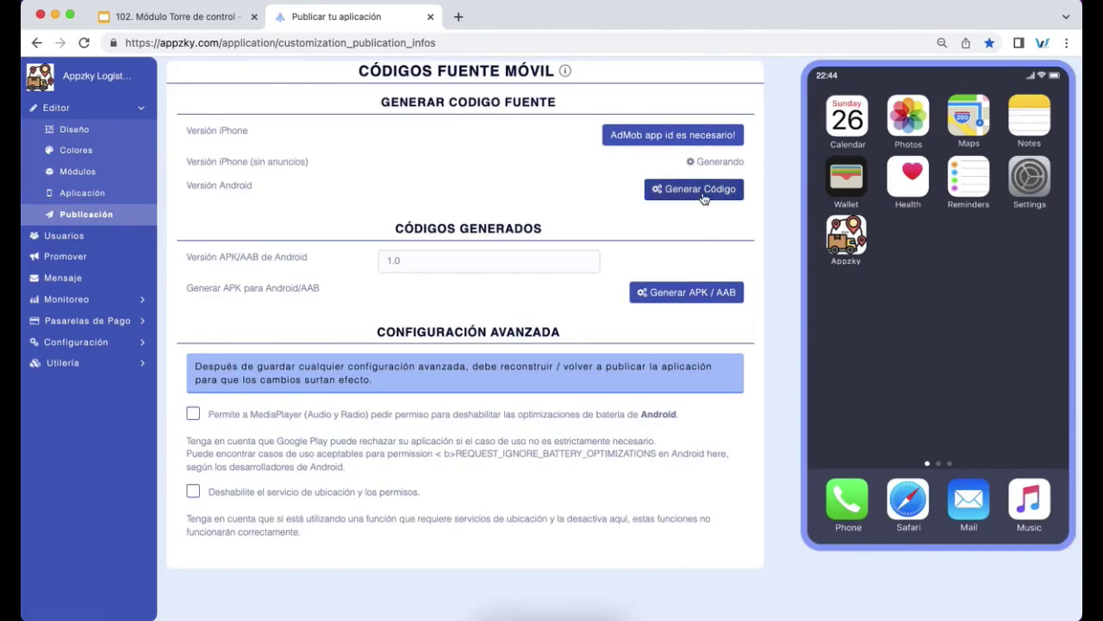
click(702, 190)
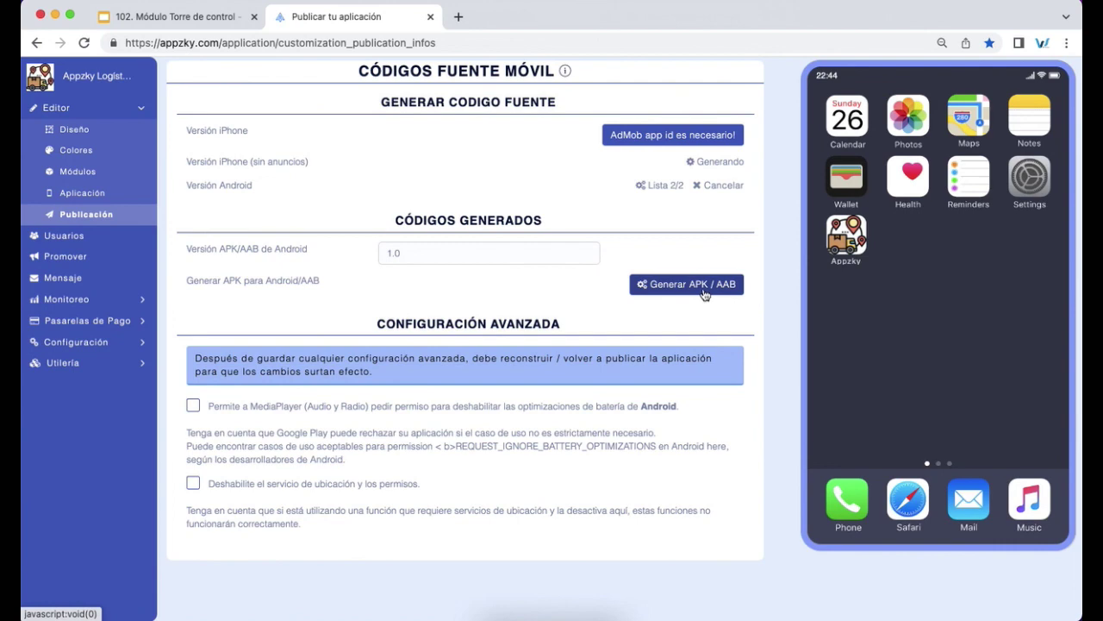
click(724, 290)
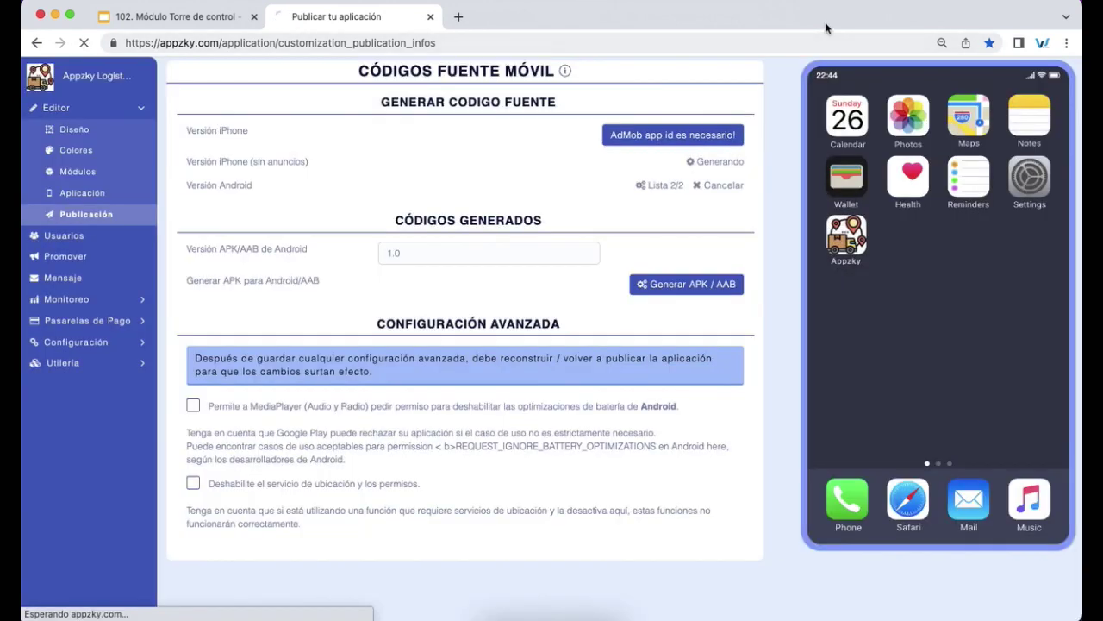
- Check the demo topics on the Módulos slide in Google Slides and open Conductores de Torre in Appzky's Torre de control module
click(163, 17)
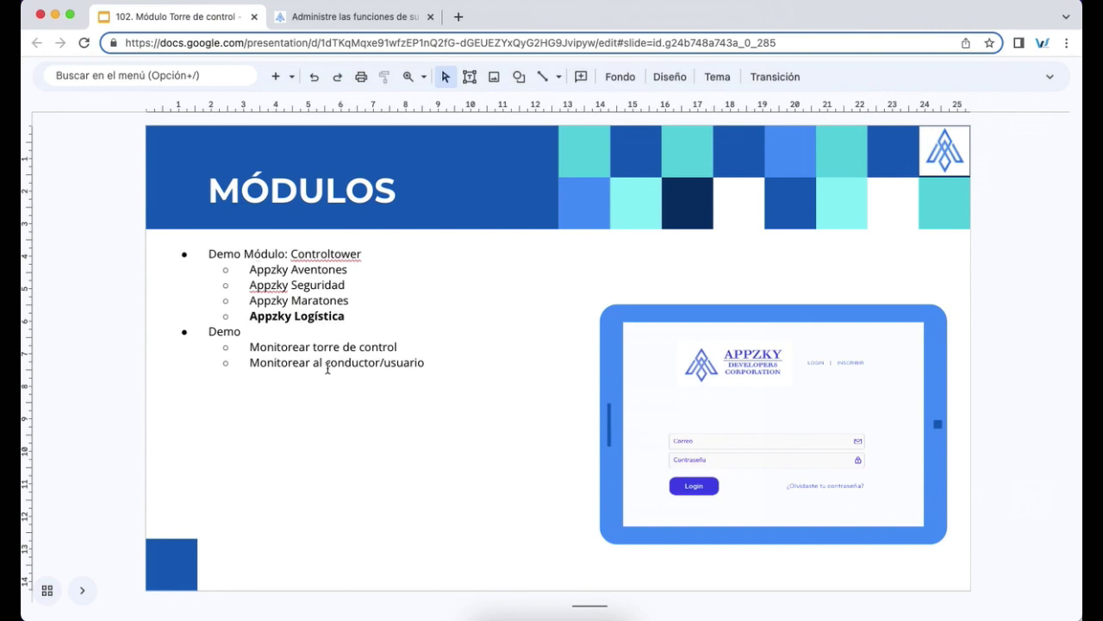
click(383, 18)
scroll(480, 250, up, 1)
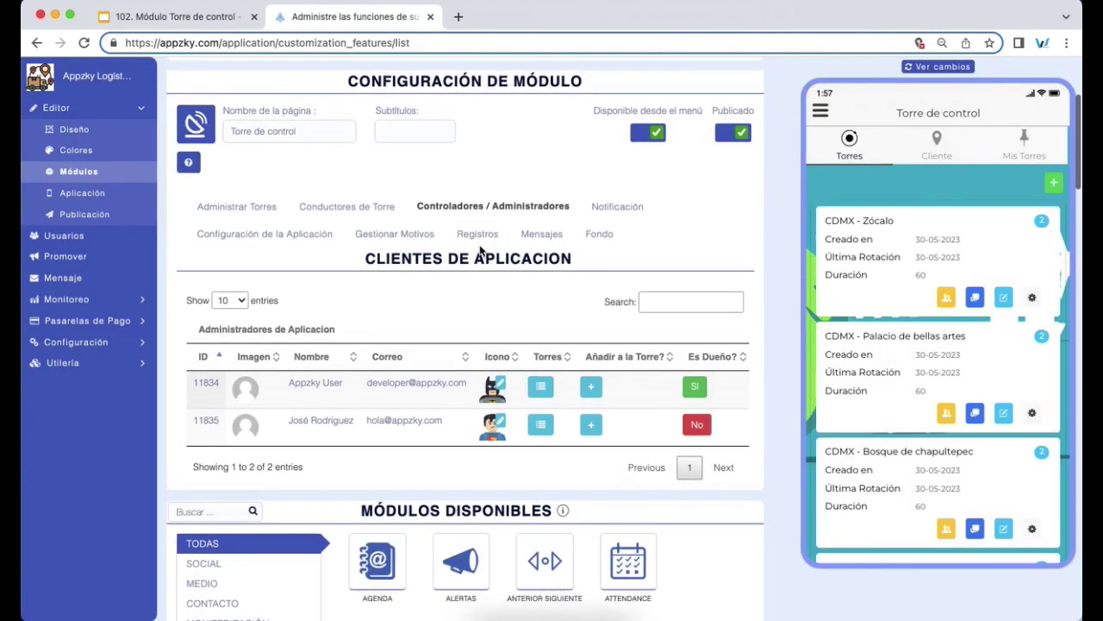
click(365, 213)
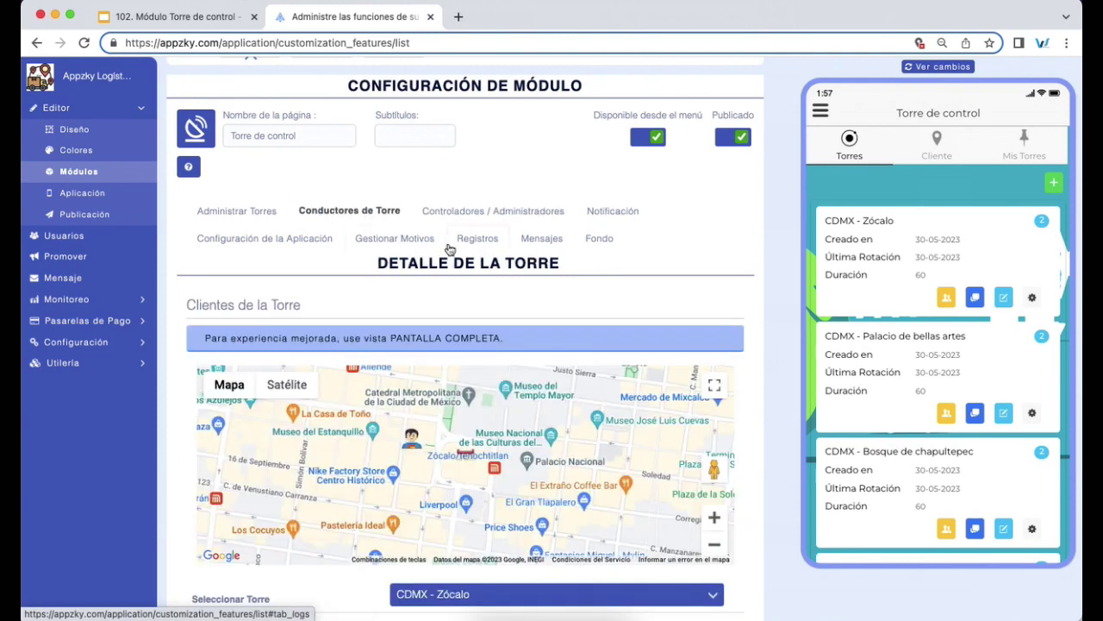
scroll(615, 275, down, 3)
scroll(615, 274, down, 5)
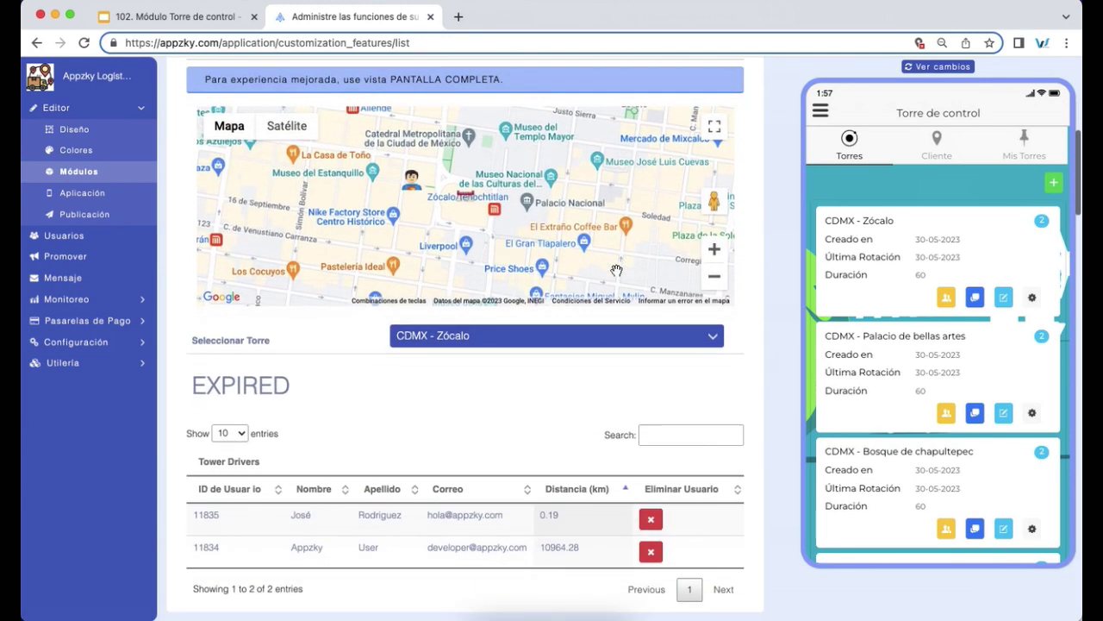
- Clear the tower selection in Conductores de Torre and reselect CDMX - Zócalo
click(551, 328)
click(545, 318)
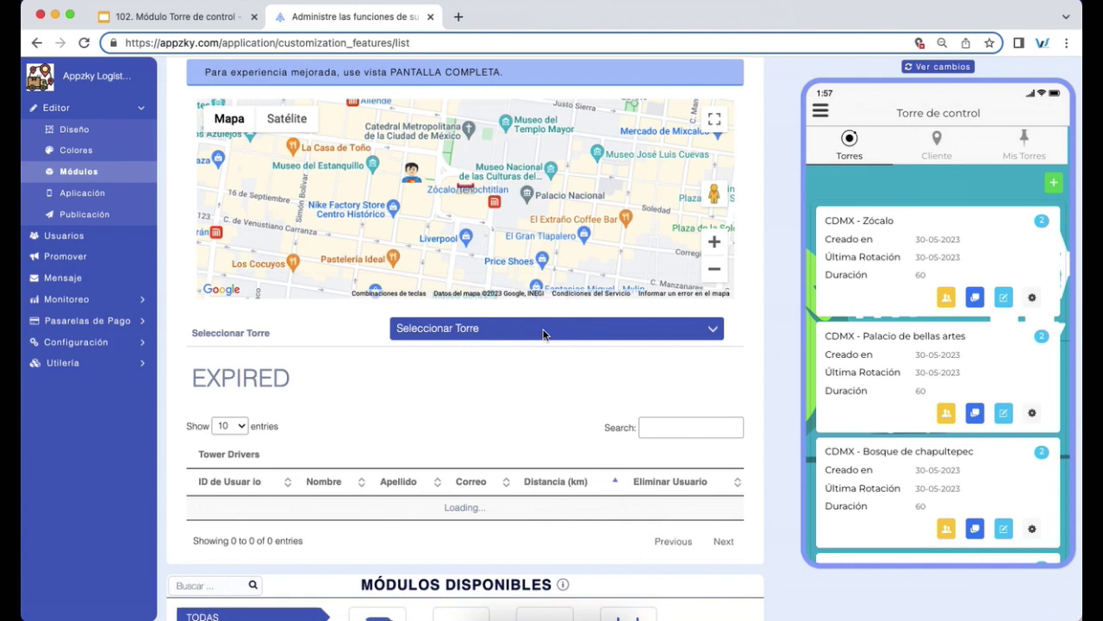
click(546, 329)
click(540, 350)
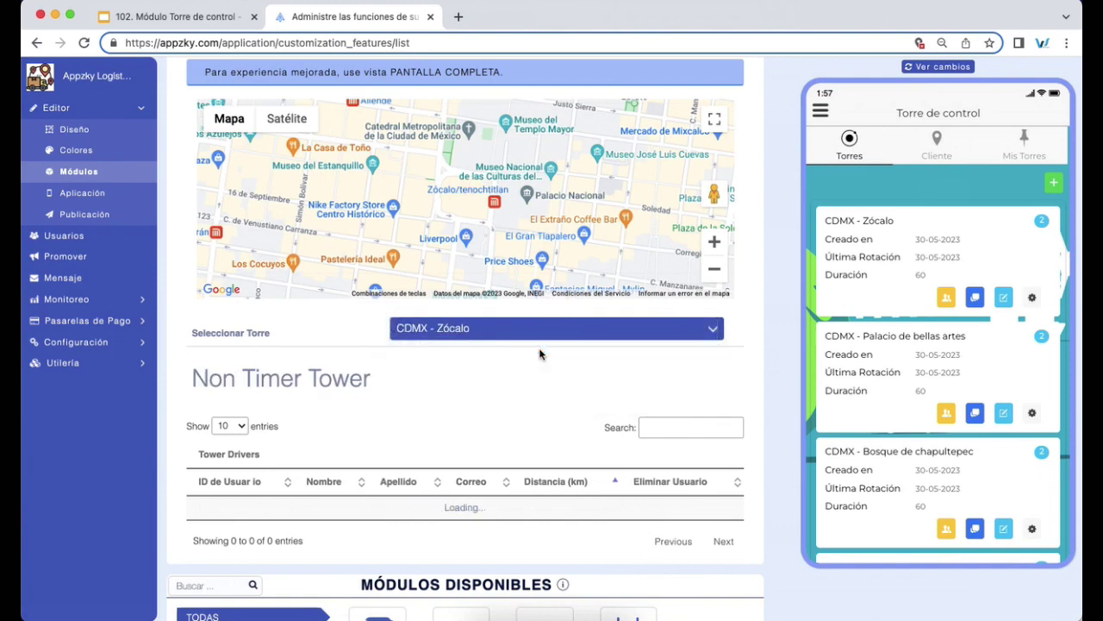
- Examine the CDMX - Zócalo tower's map, timer and driver table, including the drivers' distances
scroll(537, 369, down, 2)
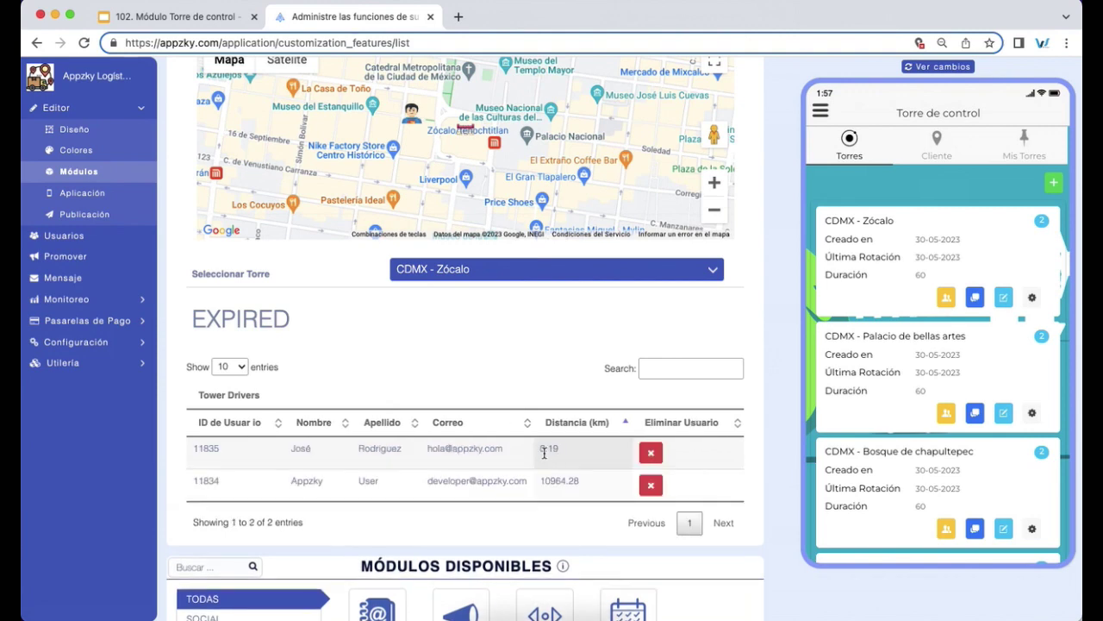
scroll(538, 367, up, 2)
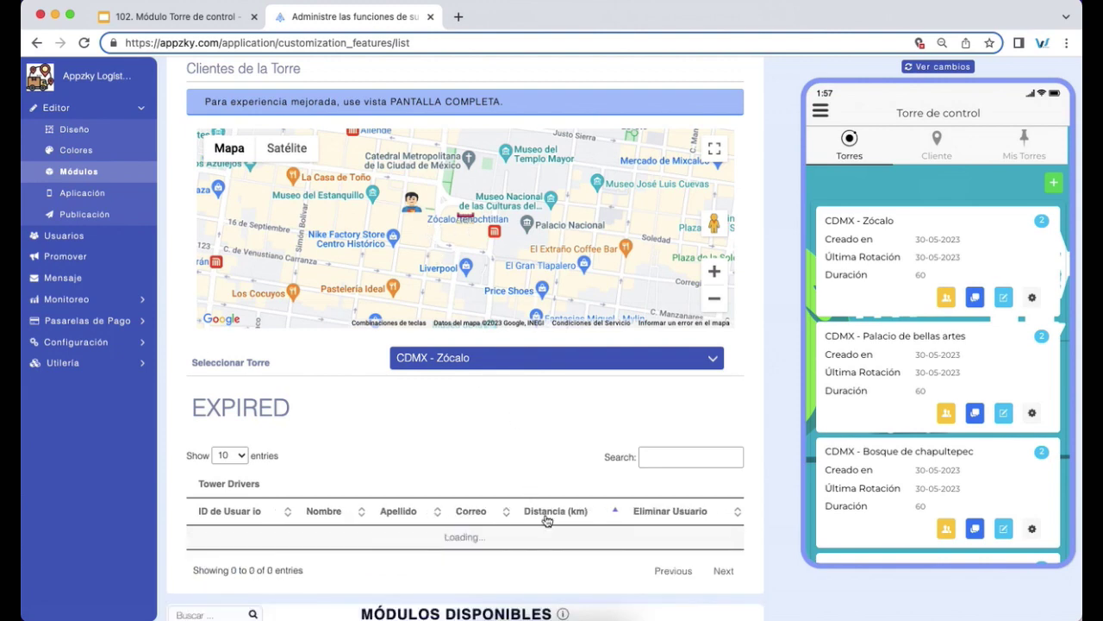
scroll(515, 466, up, 2)
scroll(514, 466, up, 3)
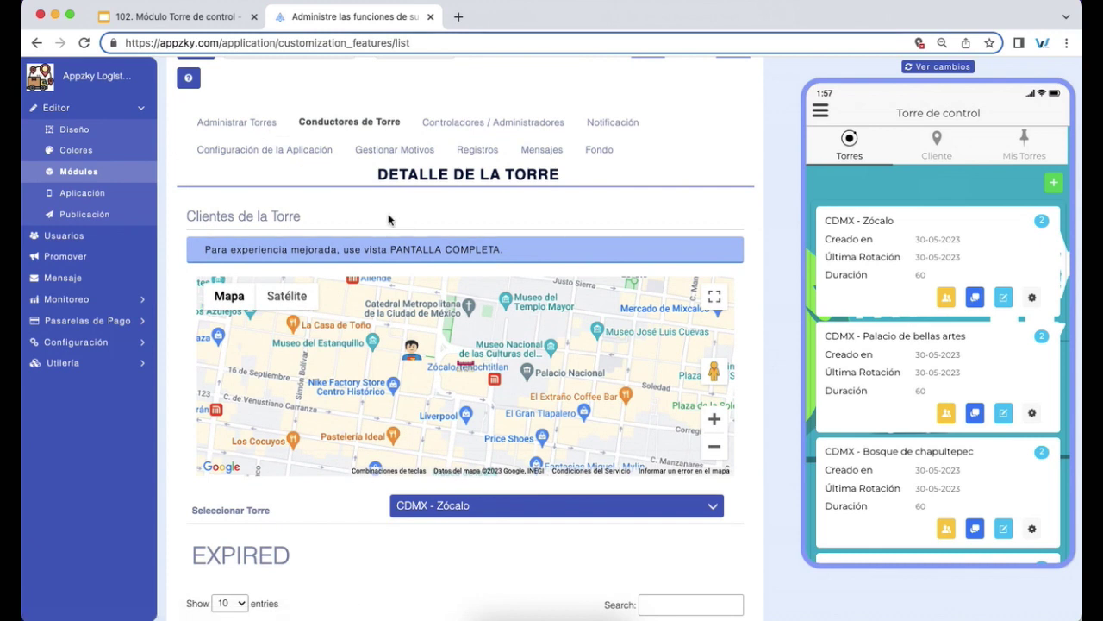
scroll(388, 219, down, 1)
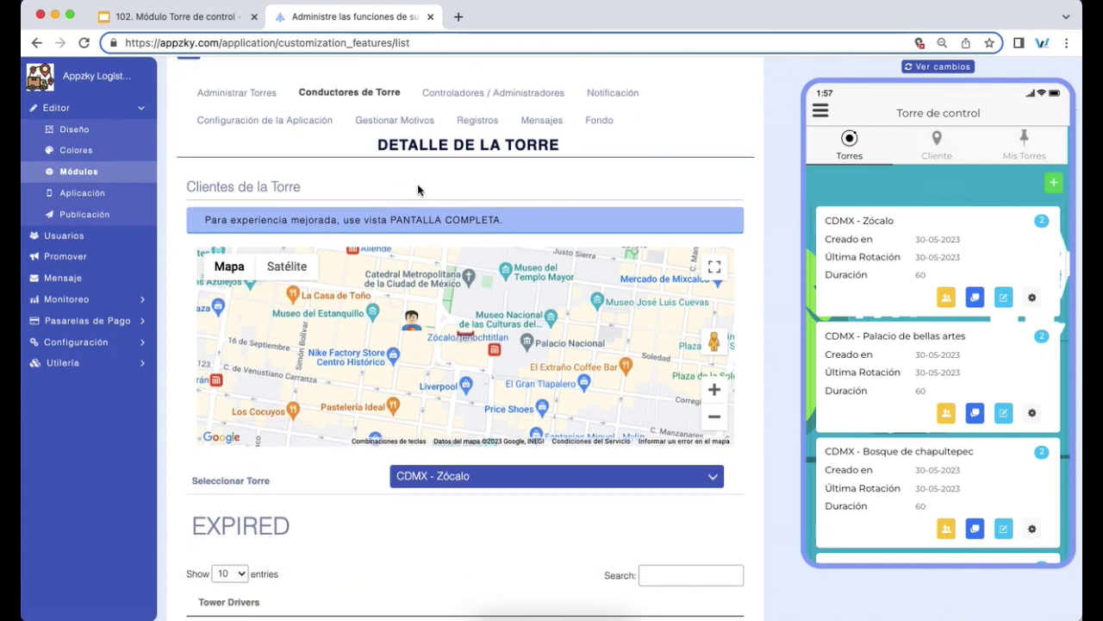
scroll(418, 186, down, 5)
scroll(419, 191, down, 2)
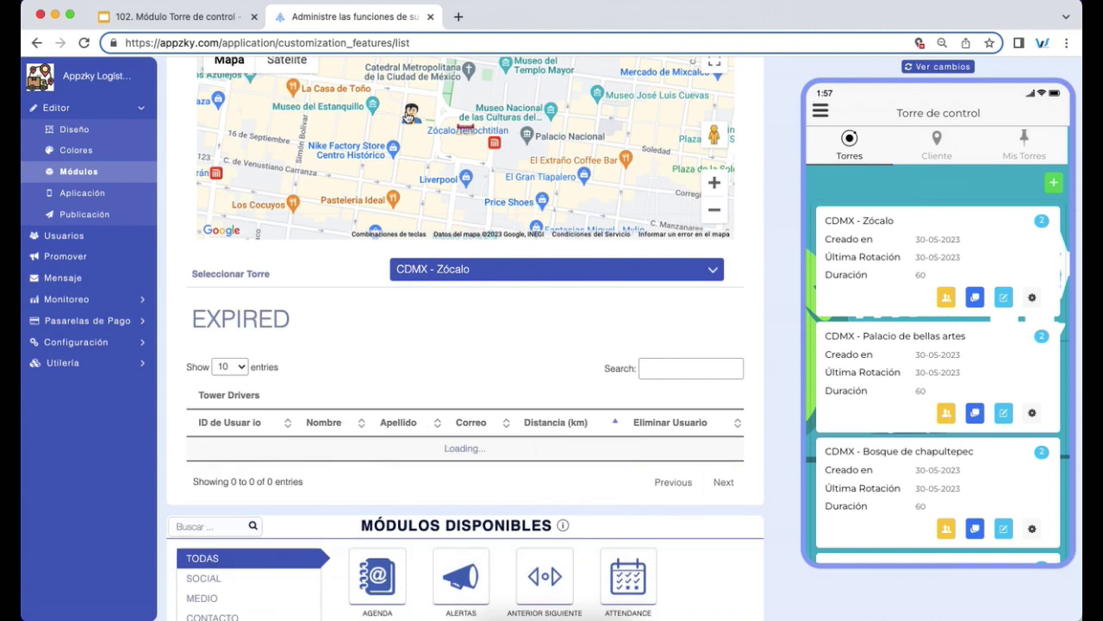
click(493, 361)
scroll(560, 377, up, 2)
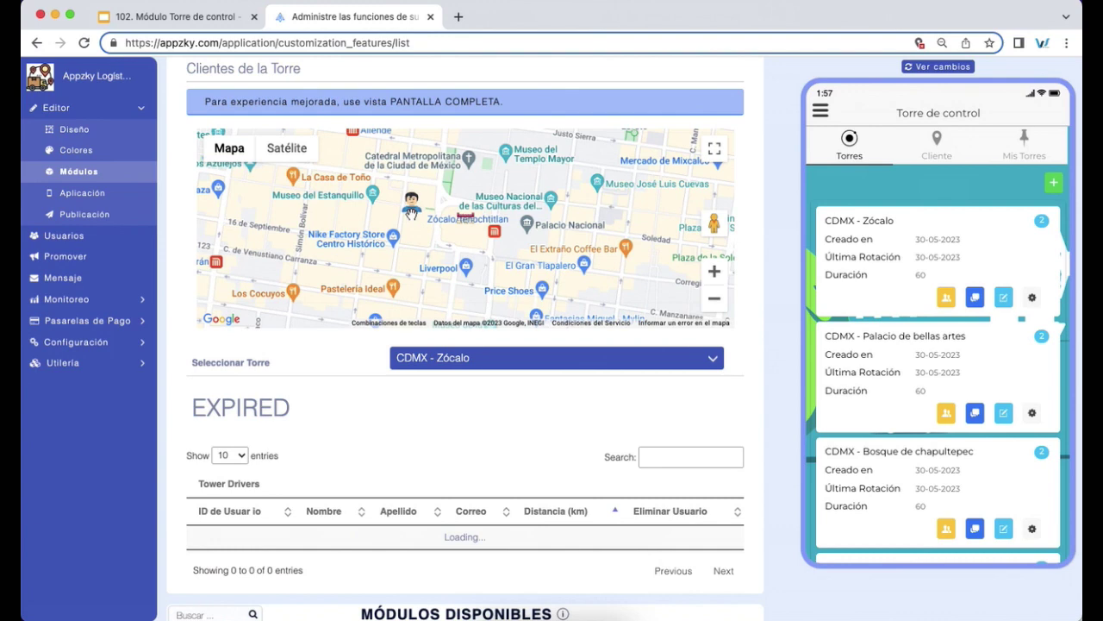
- Switch to the iPhone simulator, view the contacts of the CDMX - Zócalo tower, and return to Mis Torres
click(569, 611)
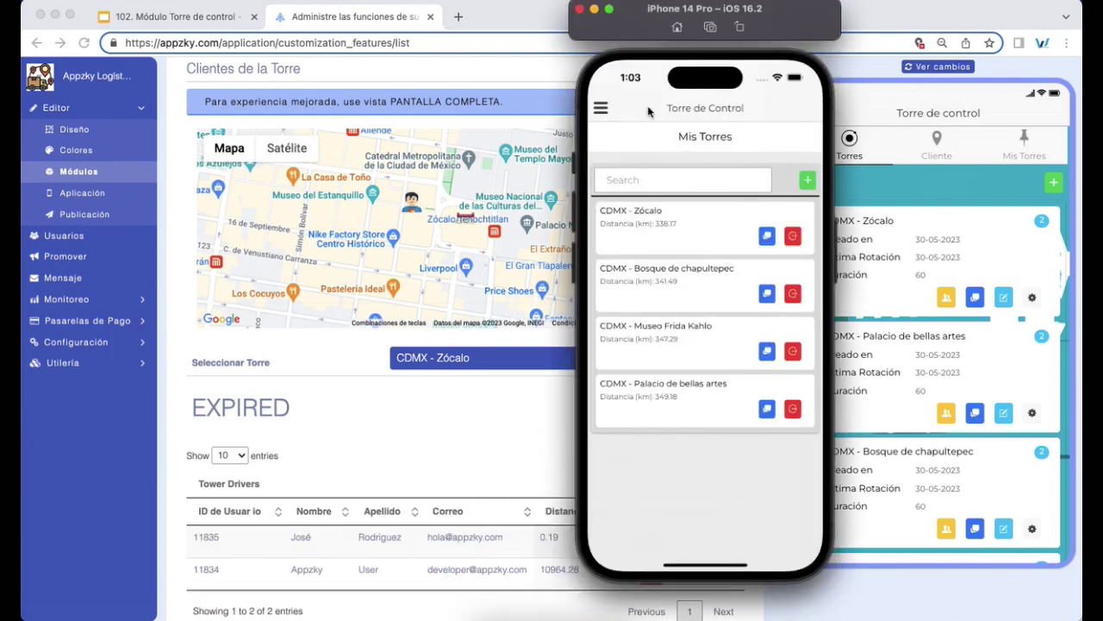
drag(632, 14, 608, 14)
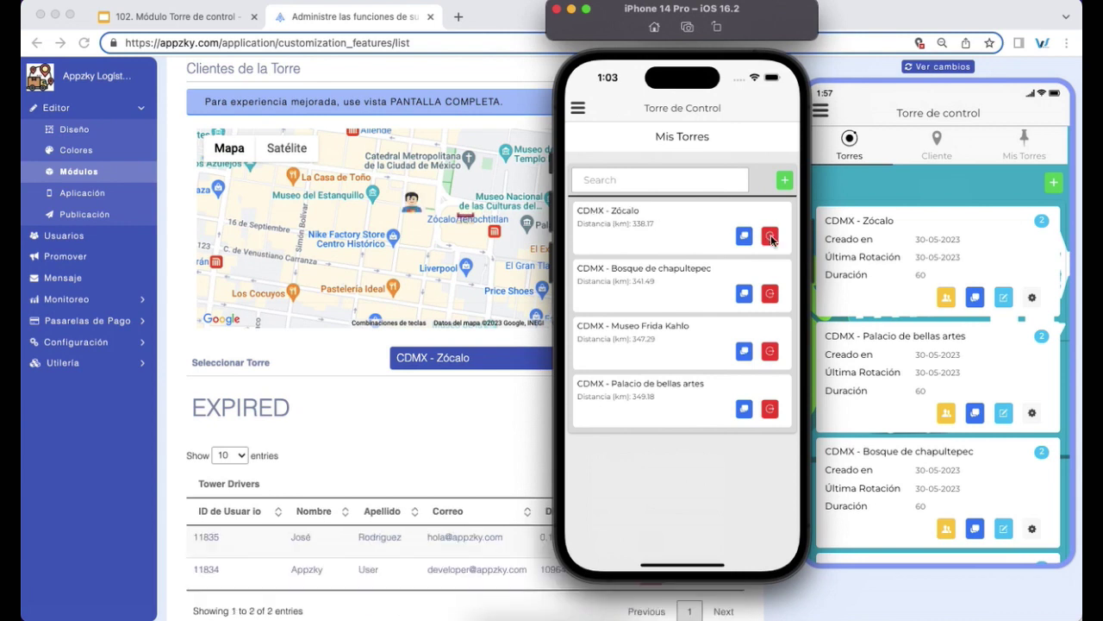
click(744, 236)
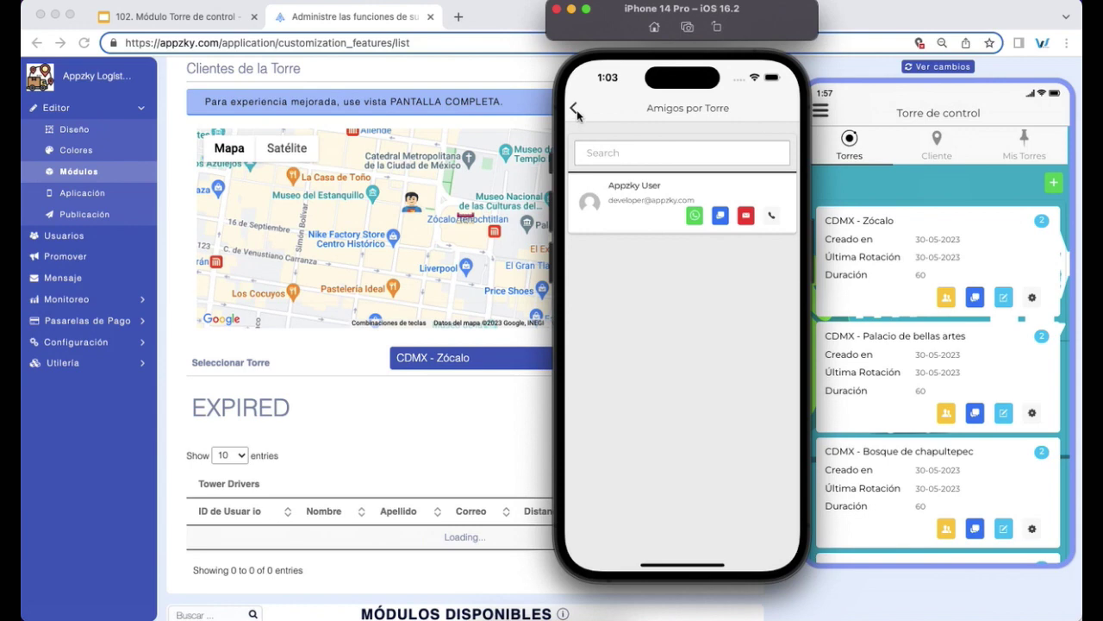
click(575, 109)
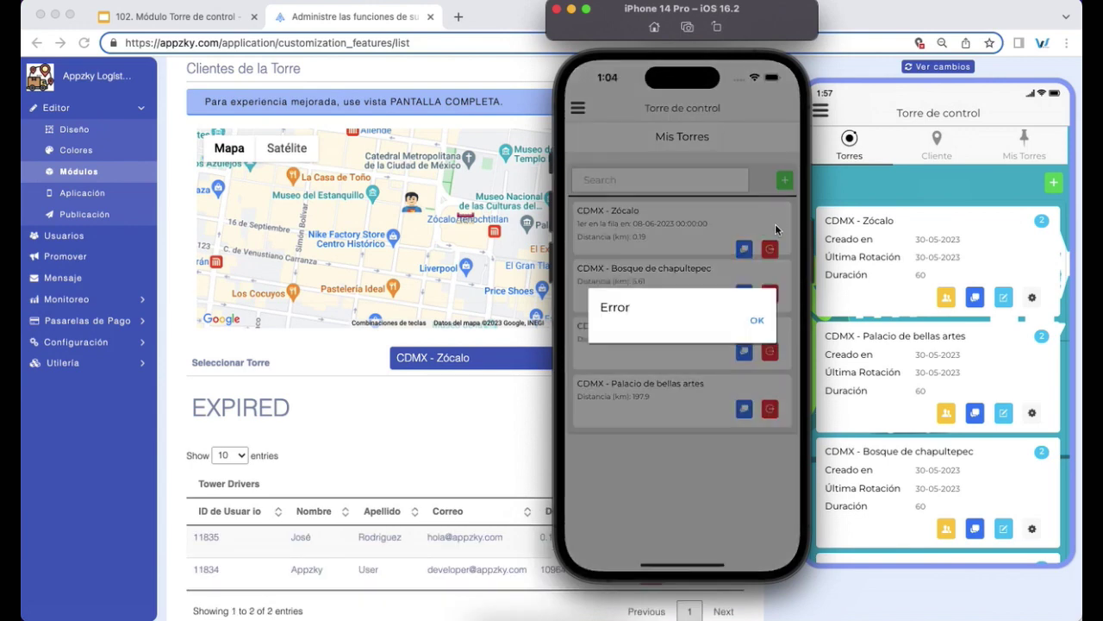
click(755, 319)
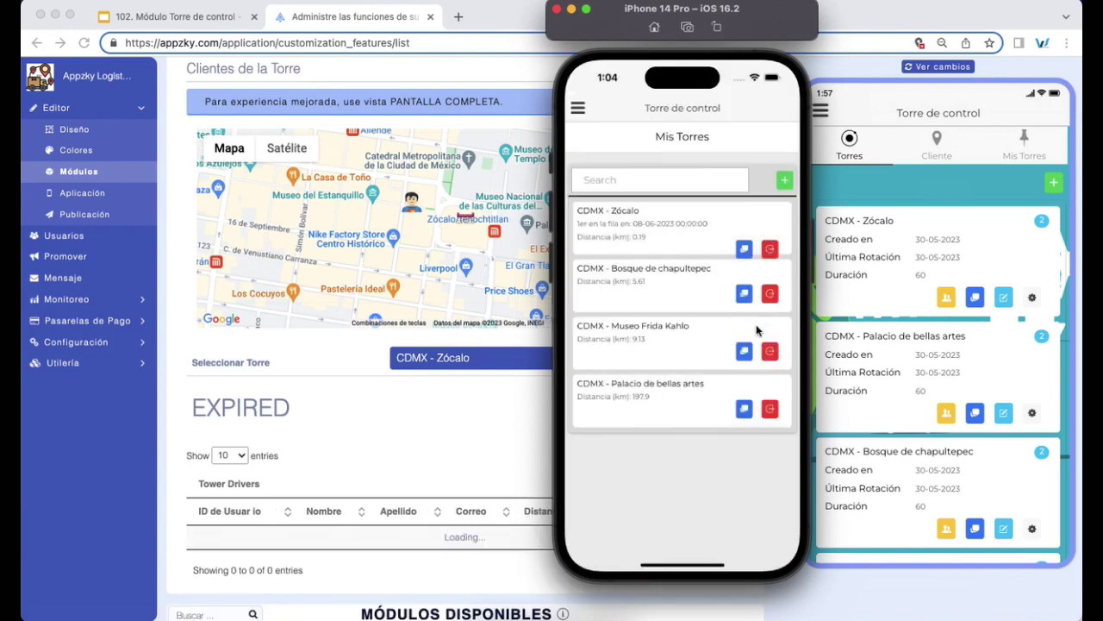
- Remove the driver from the CDMX - Zócalo tower in the mobile app, giving Ya me atendieron as the reason
click(771, 249)
click(715, 178)
click(780, 179)
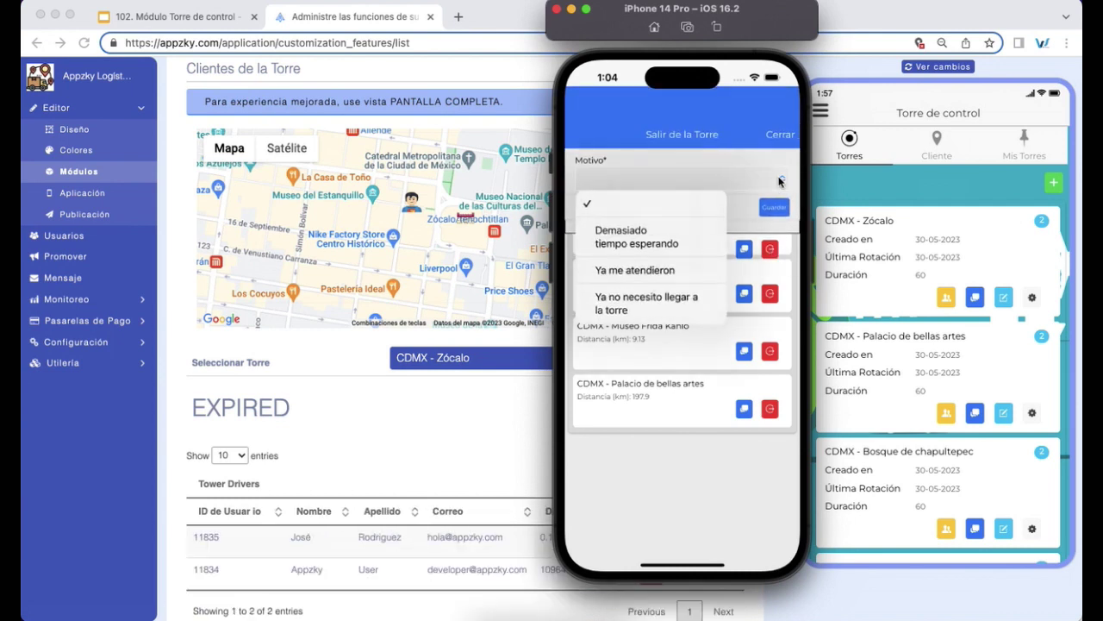
click(669, 272)
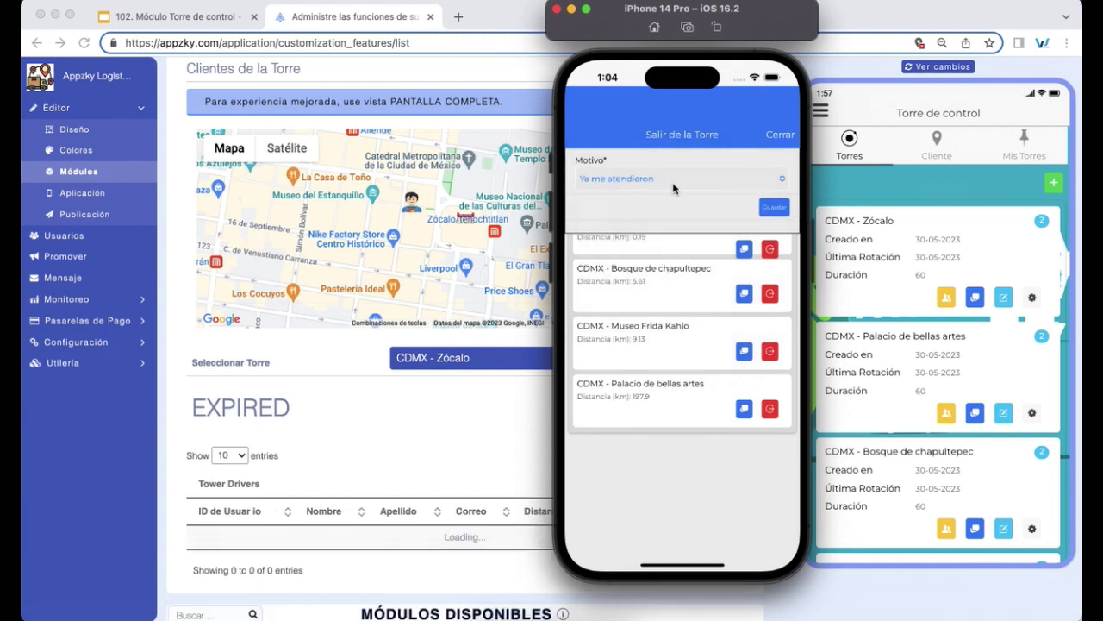
click(772, 207)
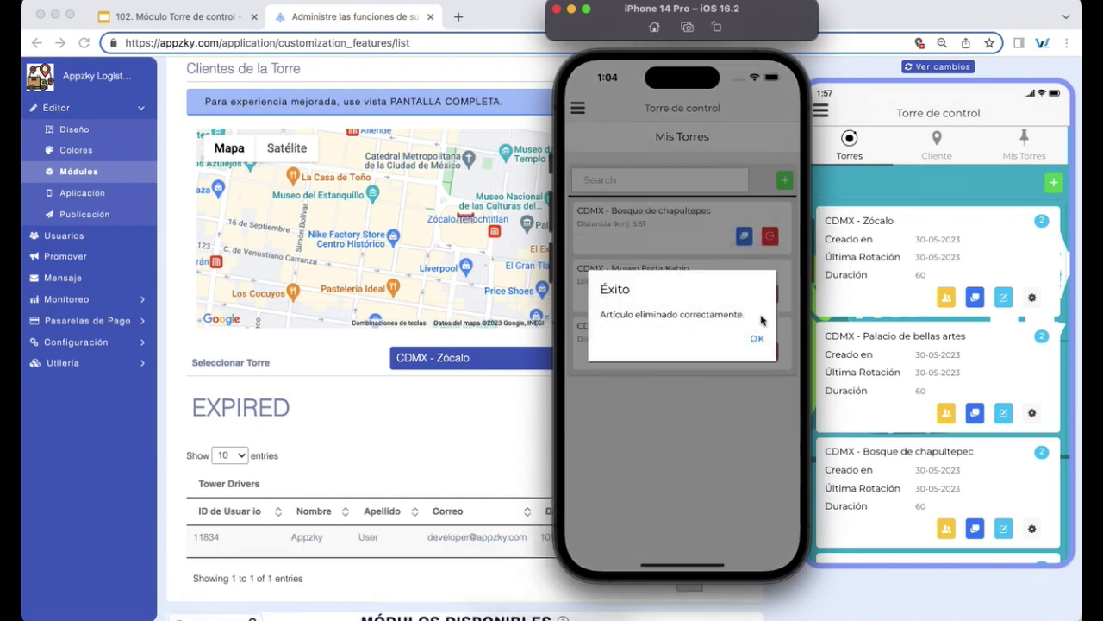
click(757, 343)
- Switch back to Appzky in the browser and check the CDMX - Zócalo tower's countdown, map and driver table
click(509, 416)
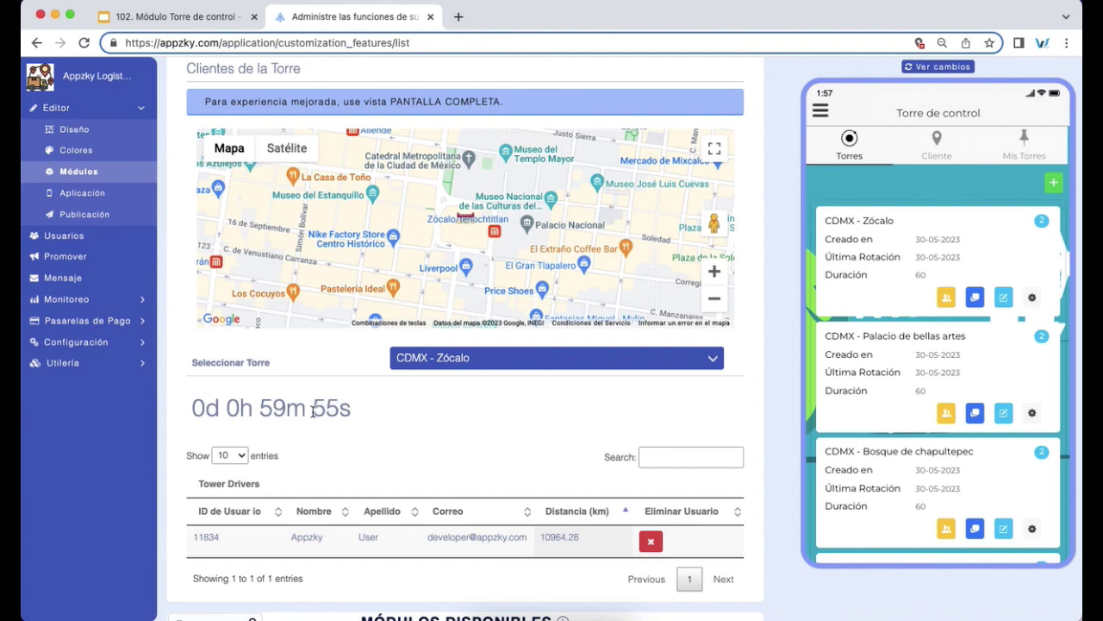
drag(271, 414, 308, 411)
mouse_move(351, 411)
mouse_down()
mouse_move(238, 404)
mouse_move(199, 379)
mouse_move(361, 418)
mouse_up()
scroll(363, 416, up, 2)
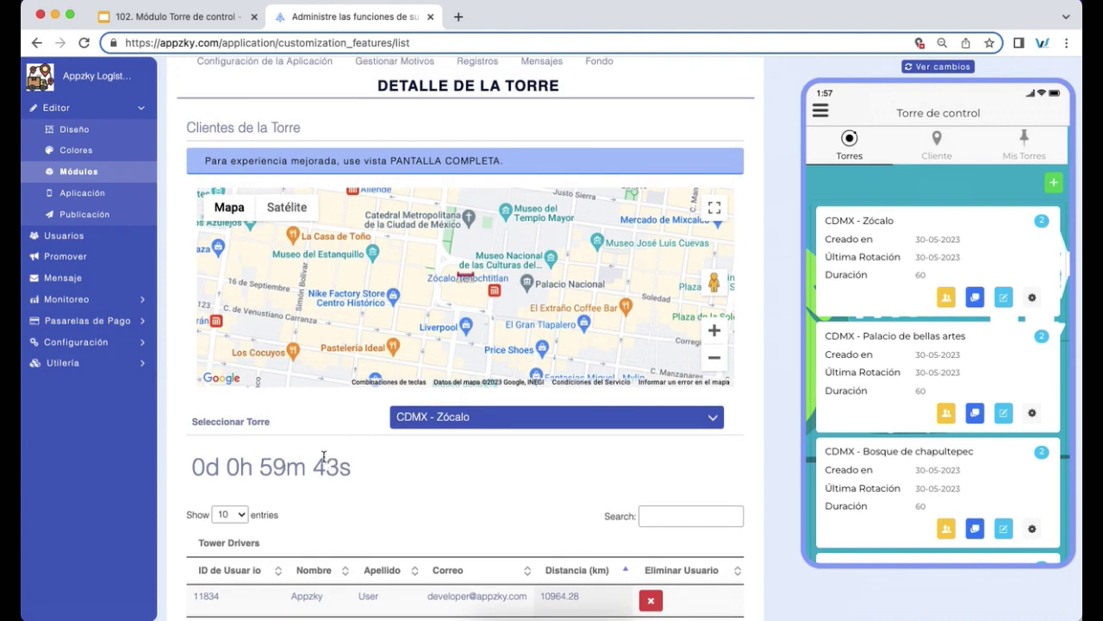
- Open the module's Registros section and select Appzky User as the client
scroll(325, 459, up, 2)
click(476, 120)
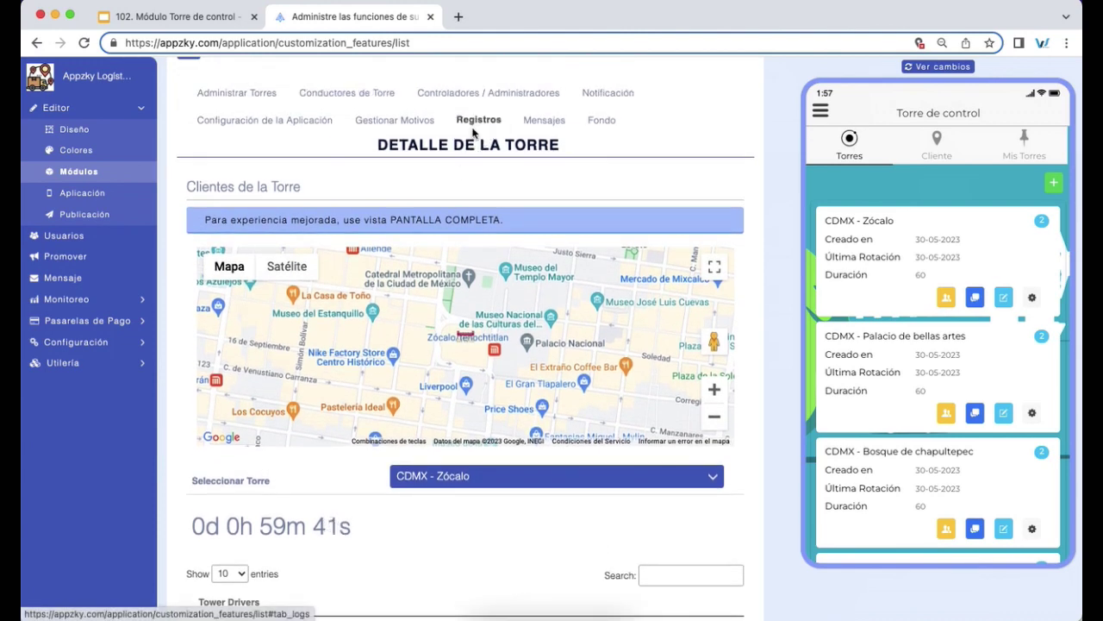
click(457, 174)
click(457, 187)
- Switch to the iPhone simulator and open Mi cuenta to check the signed-in user's name
click(565, 614)
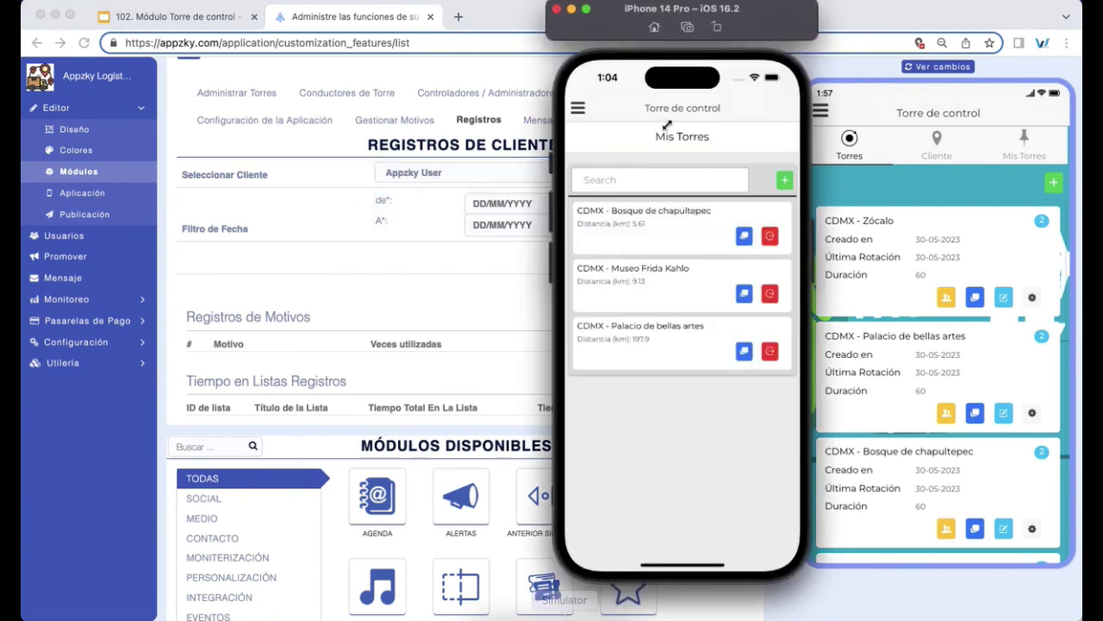
click(577, 107)
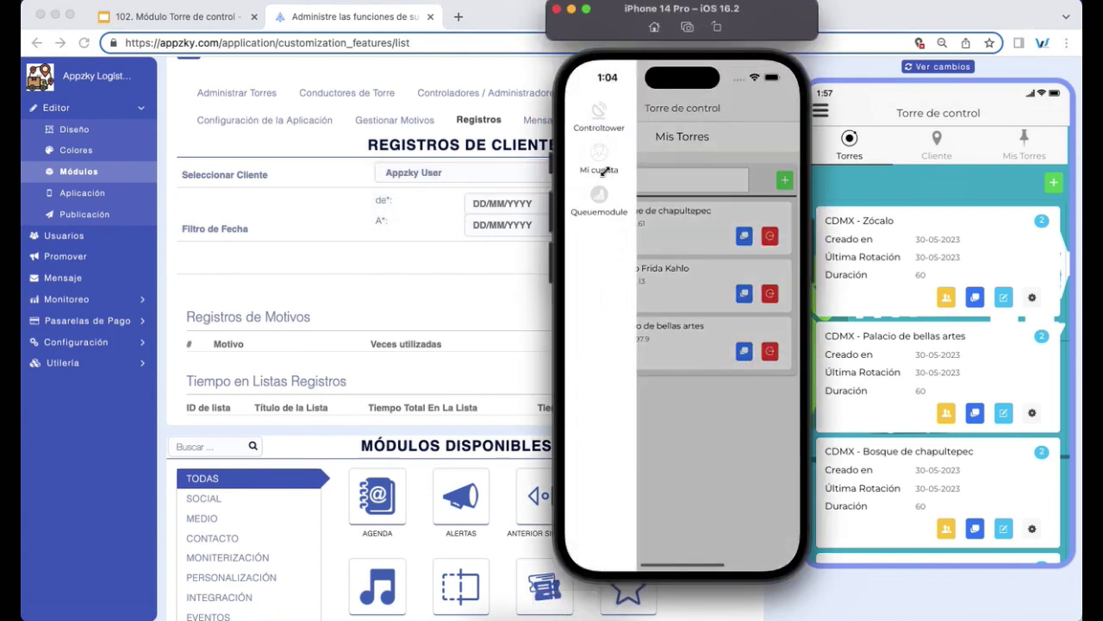
click(601, 162)
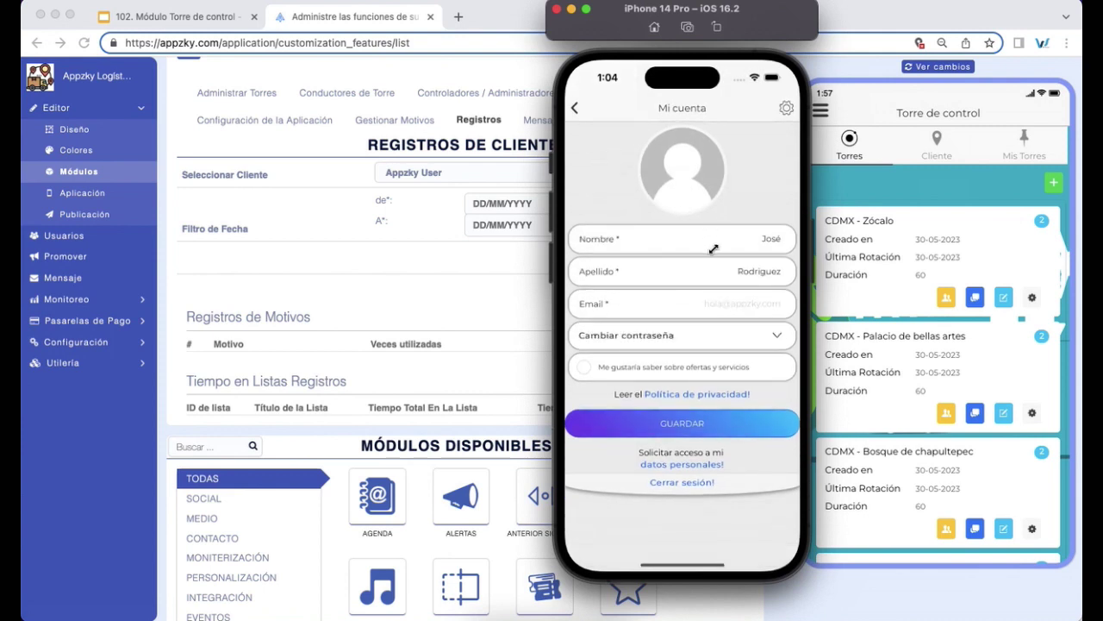
- Return to Appzky in the browser and retrieve the signed-in mobile user's client records from 2023-06-01 to 2023-06-30
click(469, 250)
click(447, 168)
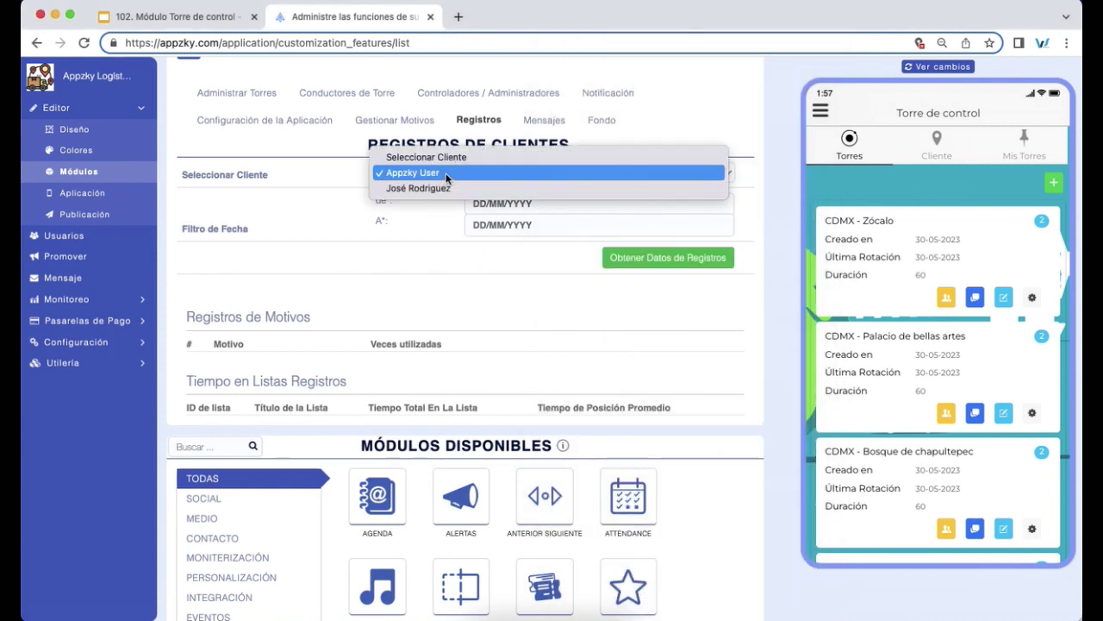
click(443, 189)
click(513, 202)
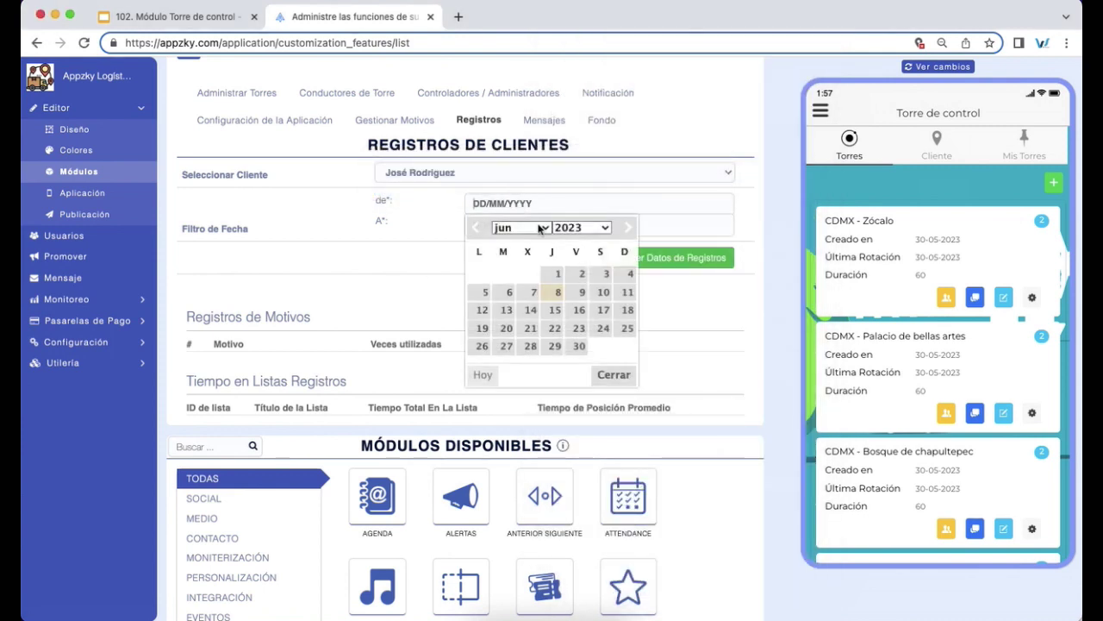
click(558, 274)
click(543, 226)
click(580, 367)
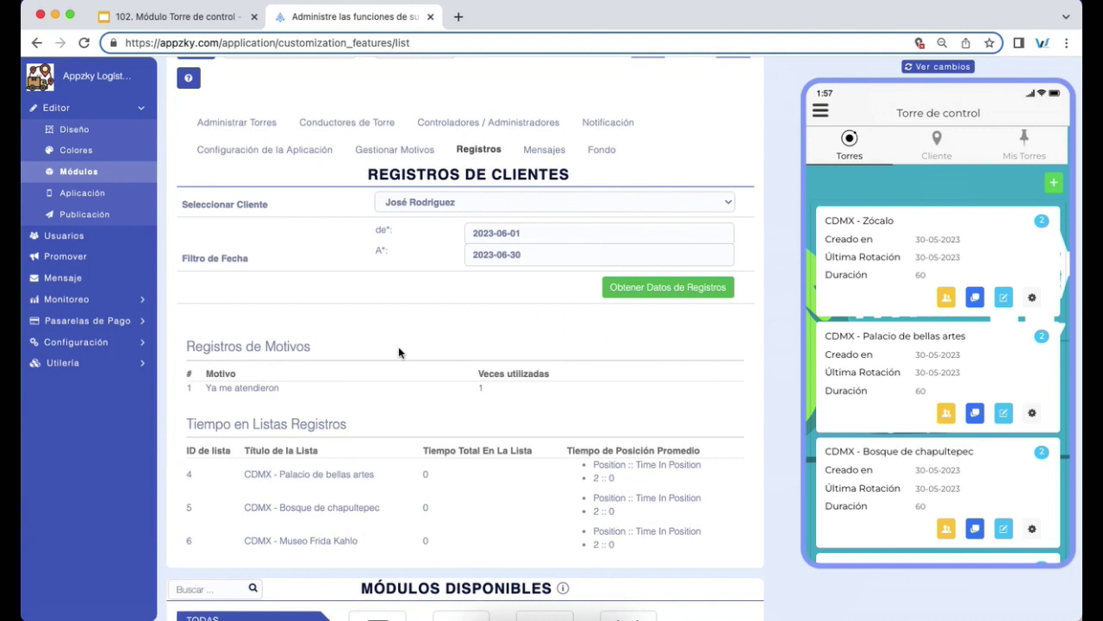
- Examine the client's reason under Registros de Motivos, and briefly view the Módulo Torre de control presentation before returning to Appzky
drag(200, 393, 286, 395)
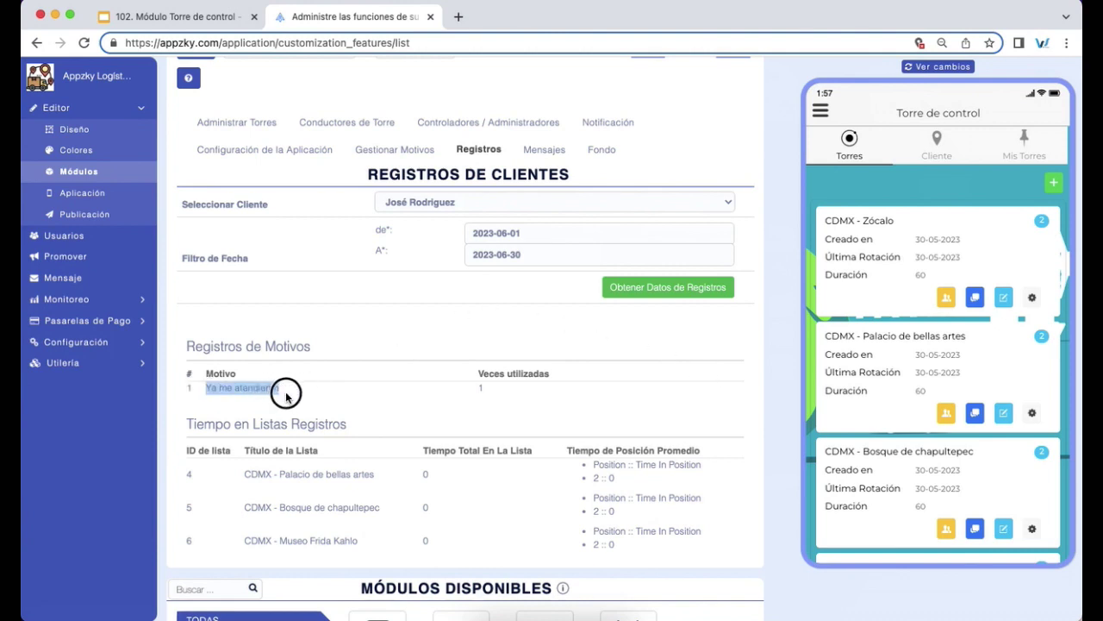
click(381, 393)
click(153, 17)
click(305, 16)
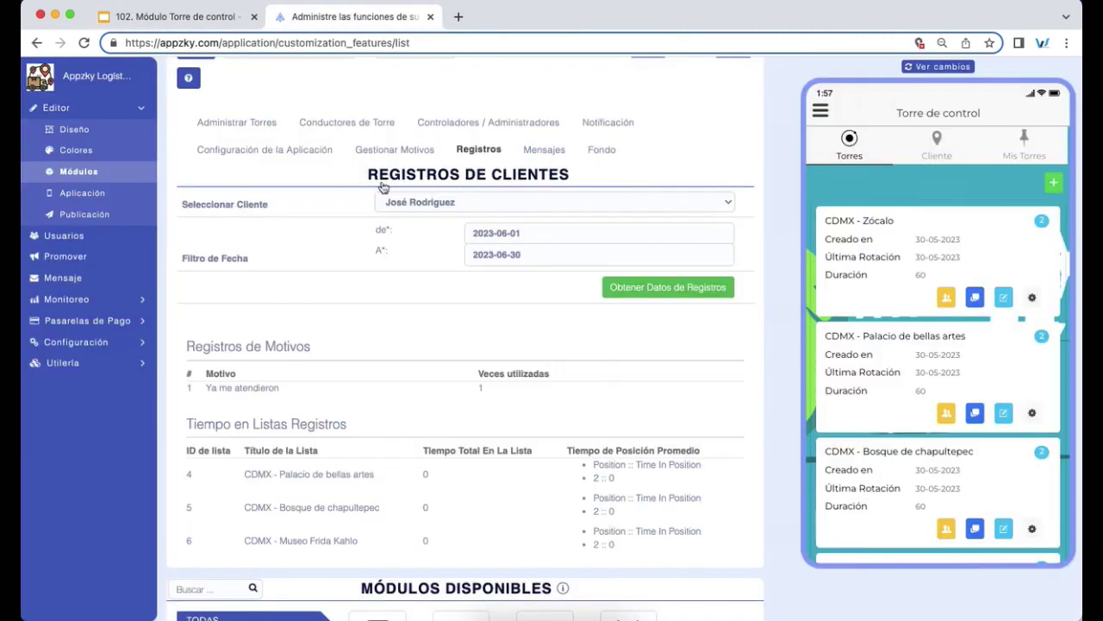
- Open Conductores de Torre and examine the map, countdown and driver table of the CDMX - Zócalo tower
click(370, 127)
scroll(411, 211, down, 2)
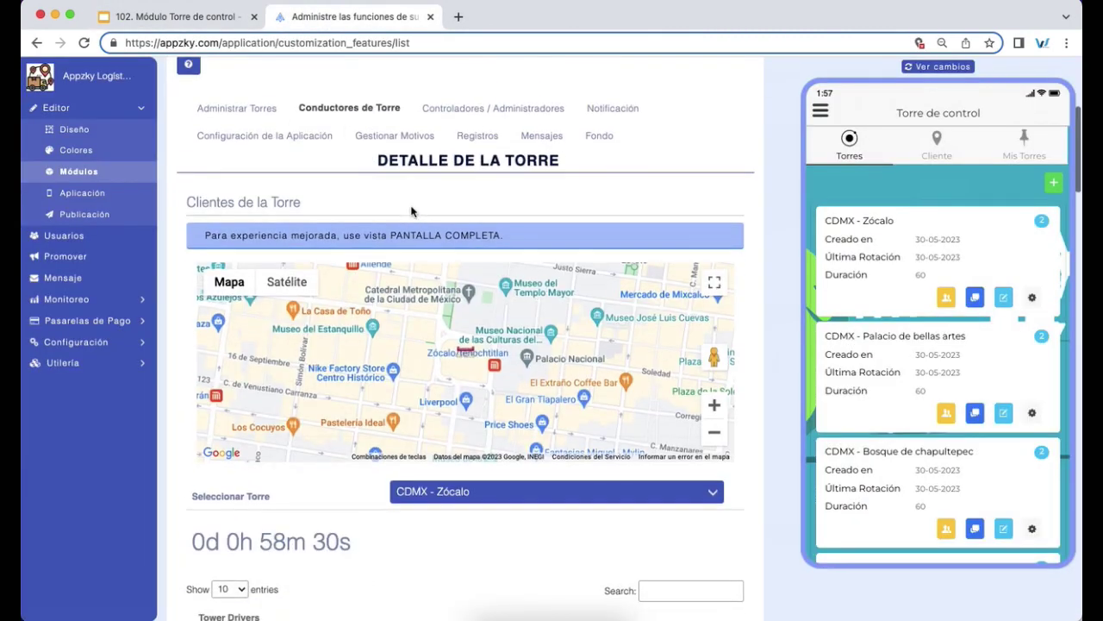
scroll(411, 211, down, 2)
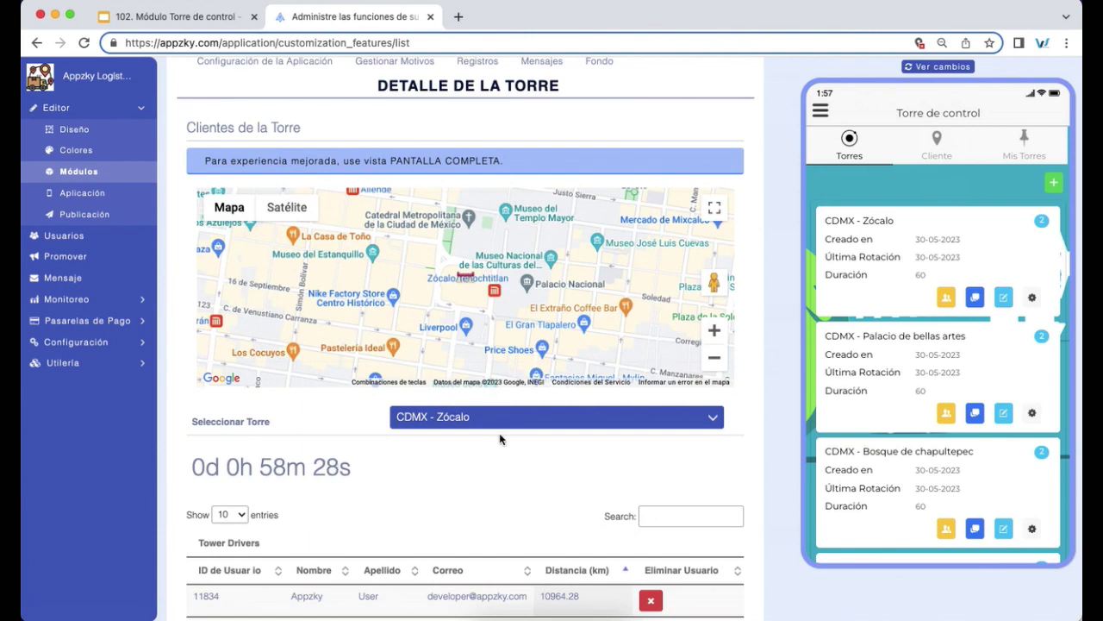
scroll(500, 439, down, 2)
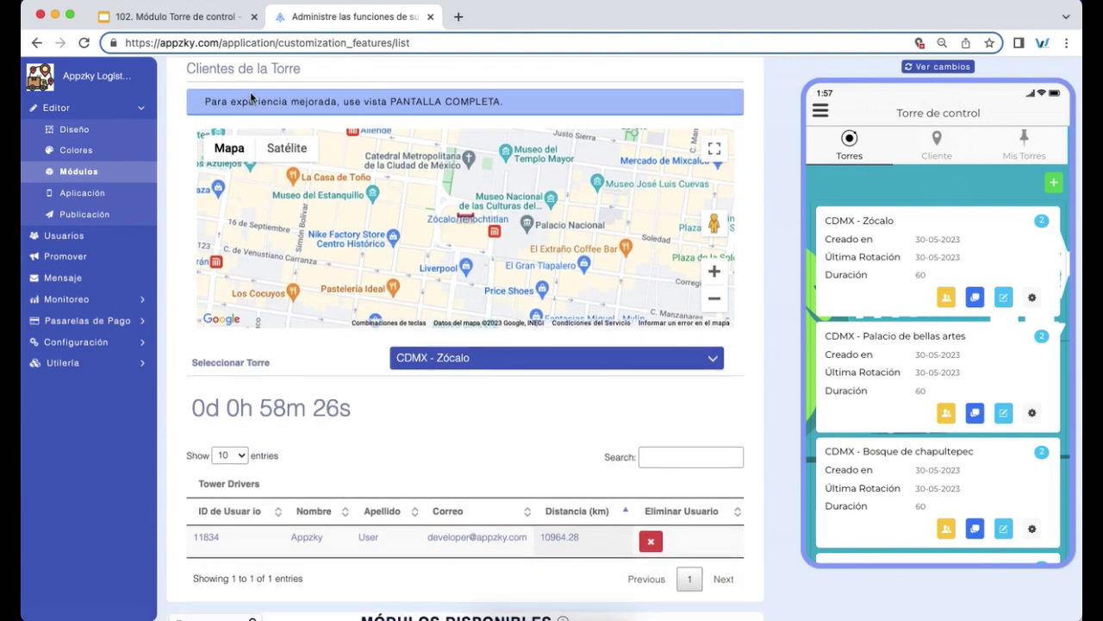